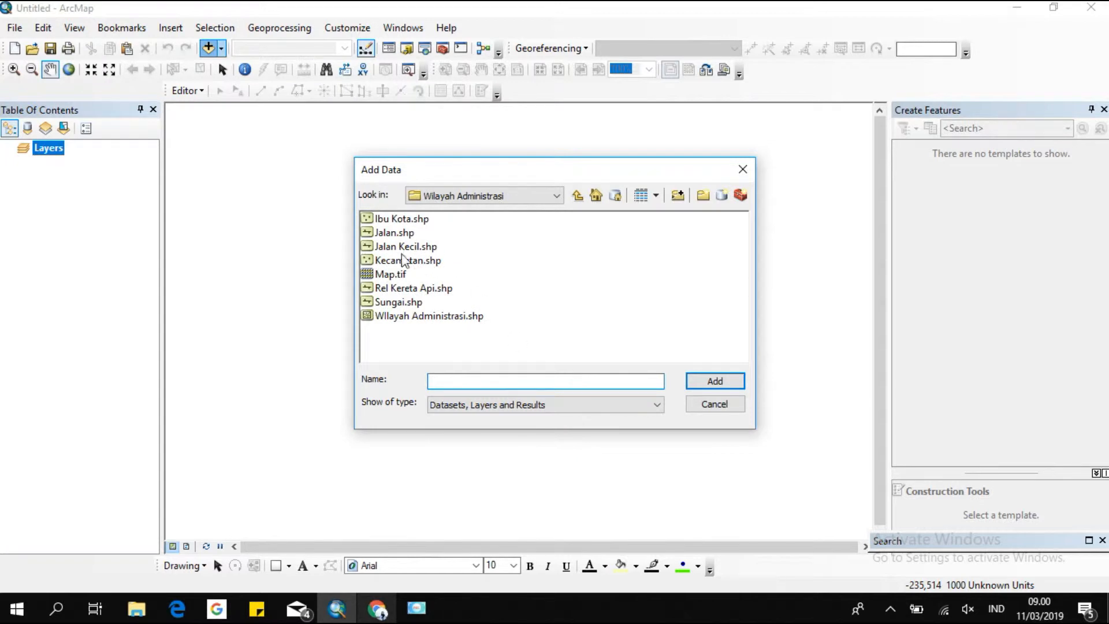
Add the raster PETA administrasi12.tif from the E:\Latihan Koreksi Geometrik folder to the map.
left_click(491, 195)
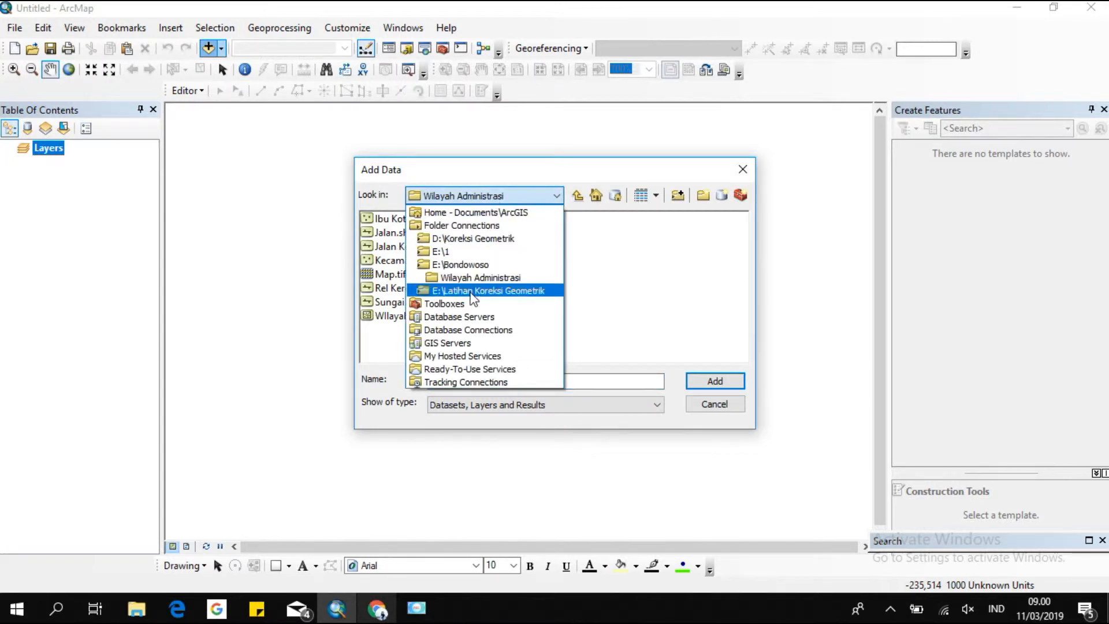
left_click(537, 290)
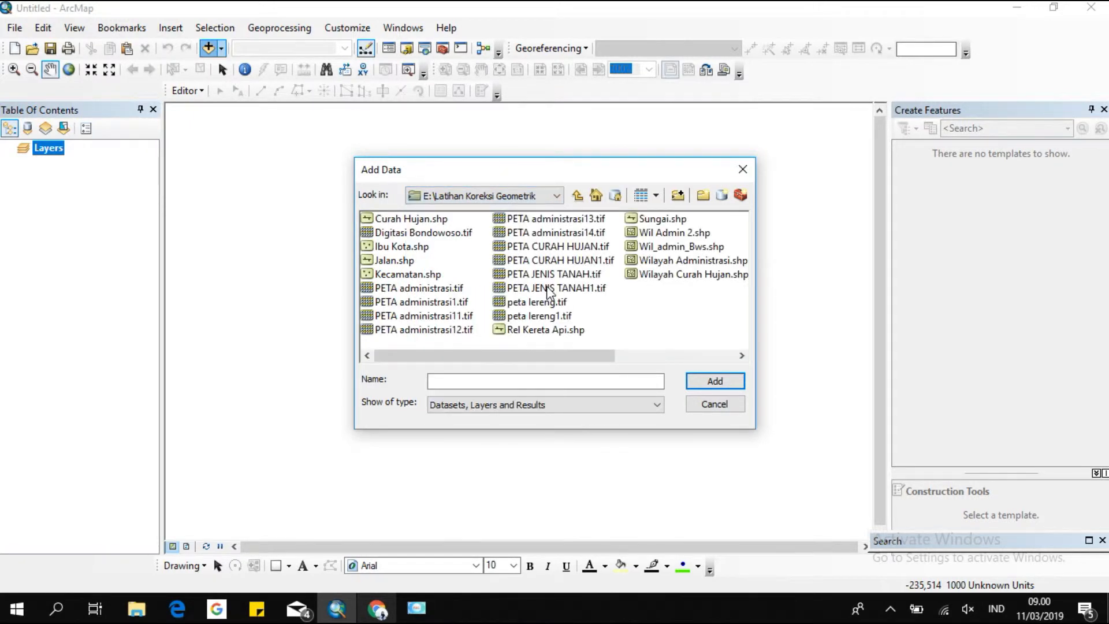
left_click(449, 329)
left_click(703, 376)
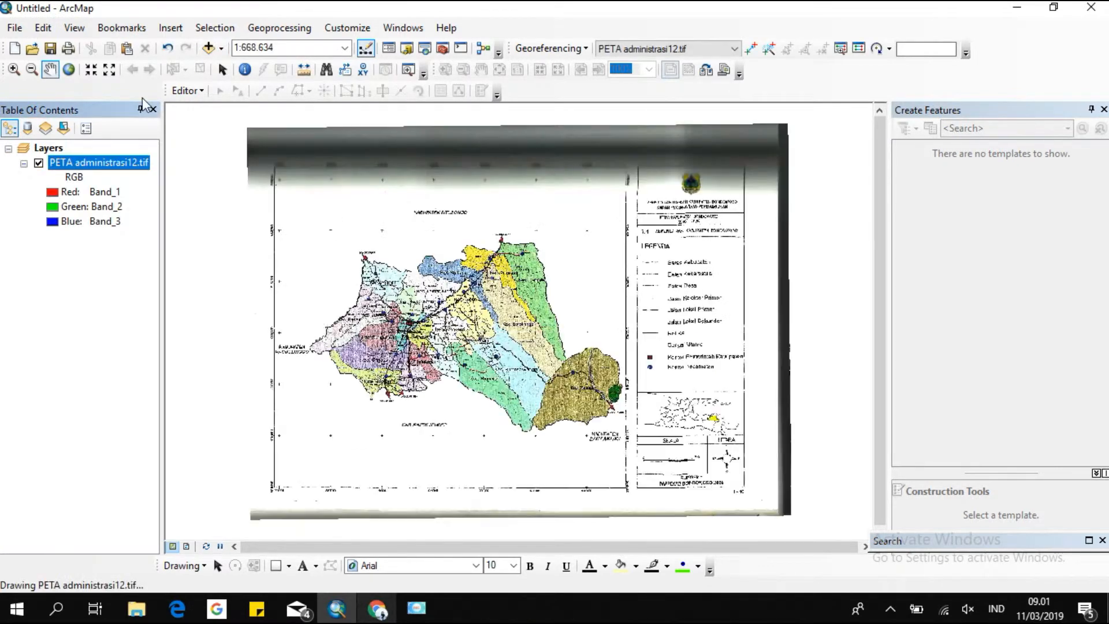
Add the Wilayah Administrasi.shp shapefile from the E:\Bondowoso\Wilayah Administrasi folder to the map.
left_click(207, 47)
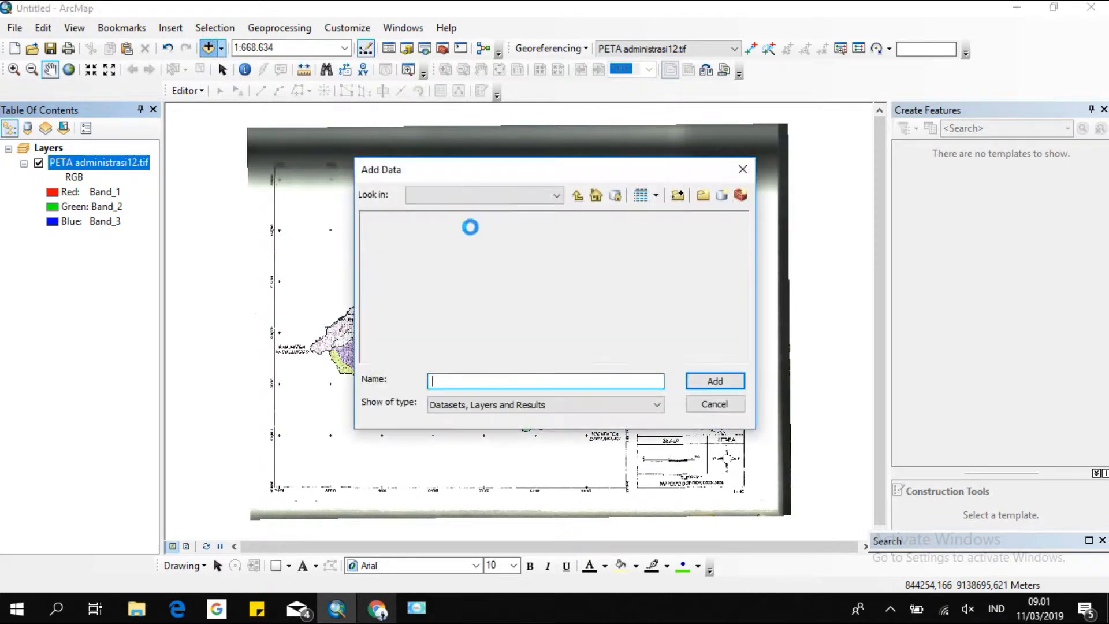
left_click(501, 197)
left_click(500, 264)
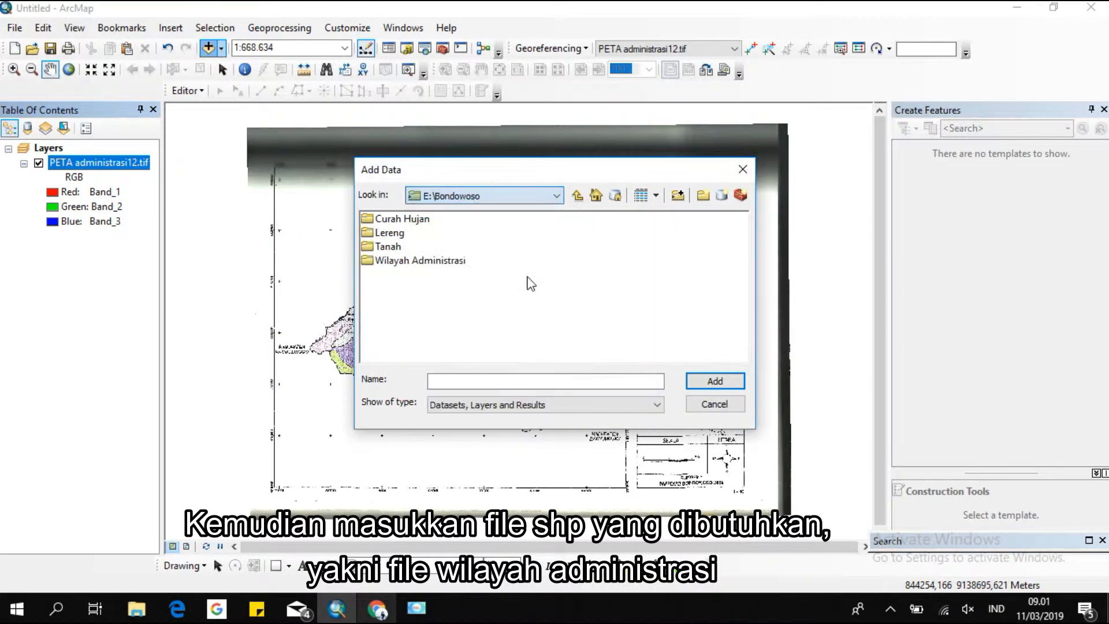
left_click(420, 261)
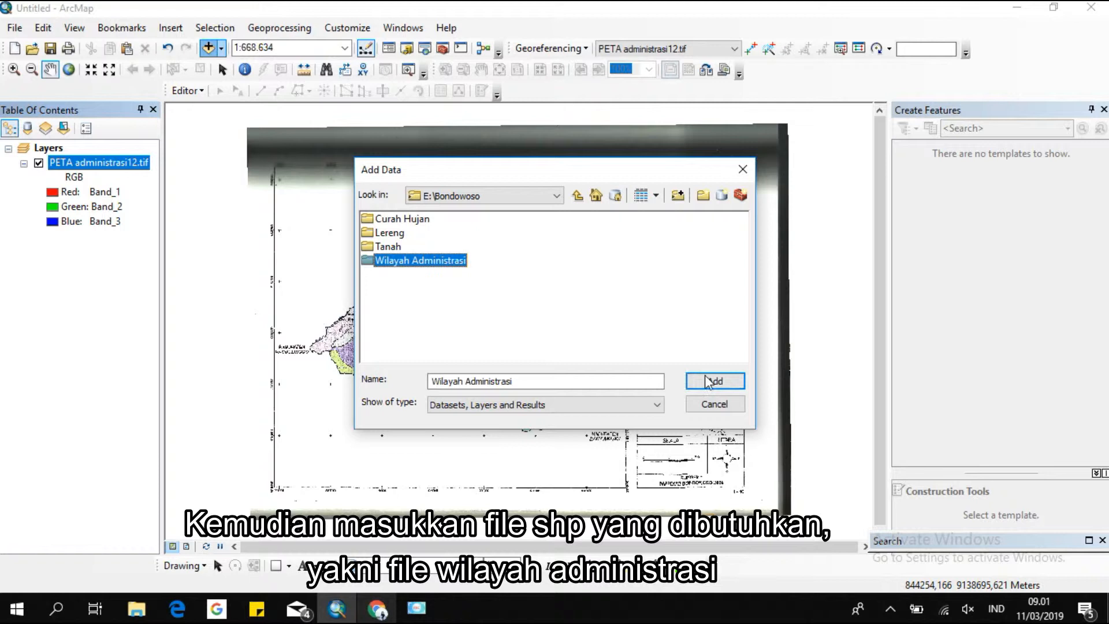
double_click(412, 259)
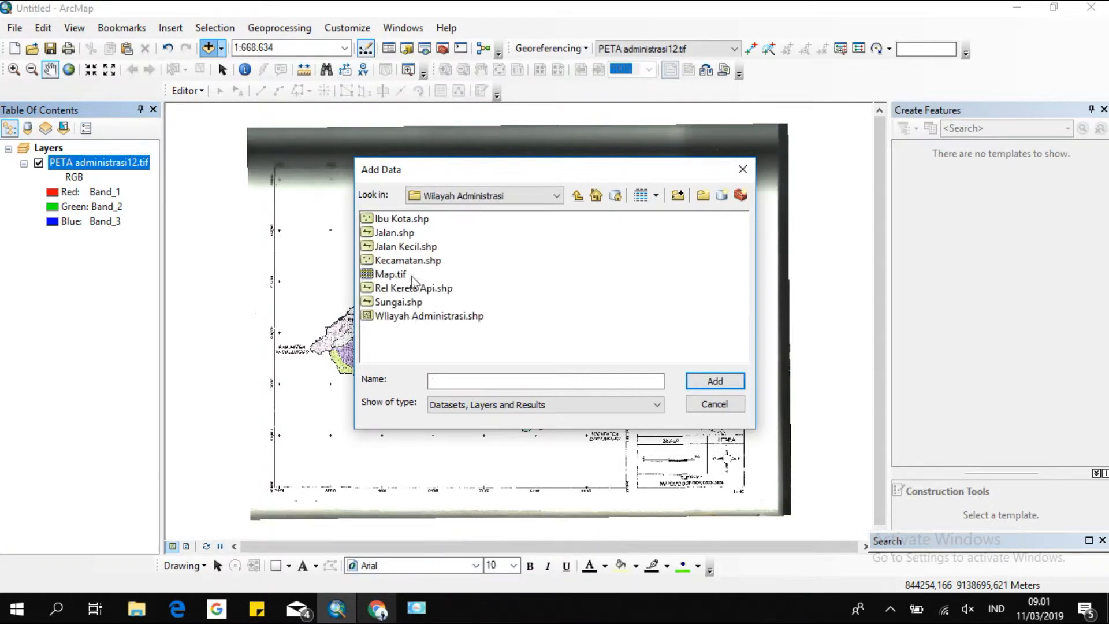
left_click(420, 317)
left_click(695, 386)
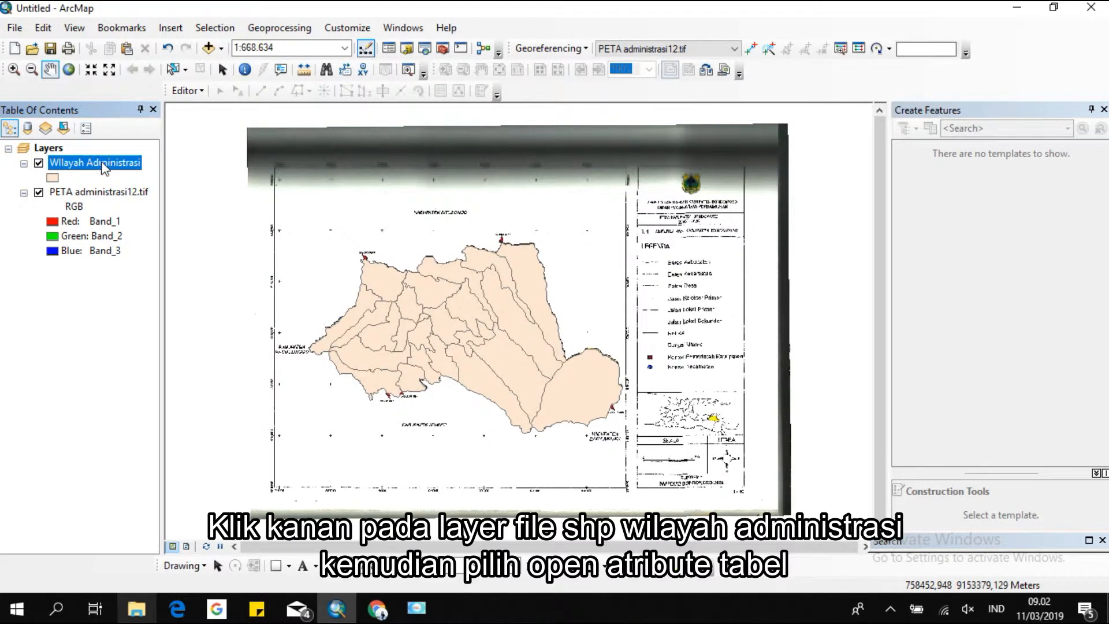
Open the Wilayah Administrasi attribute table and delete the Kecamata_1 field.
right_click(102, 161)
left_click(289, 208)
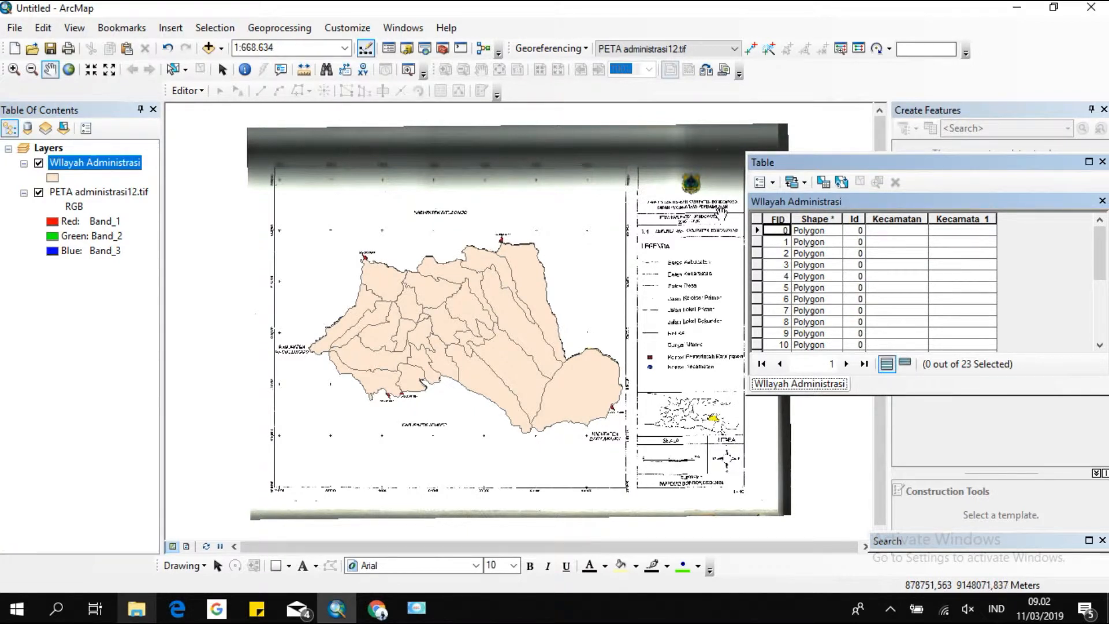
left_click(961, 222)
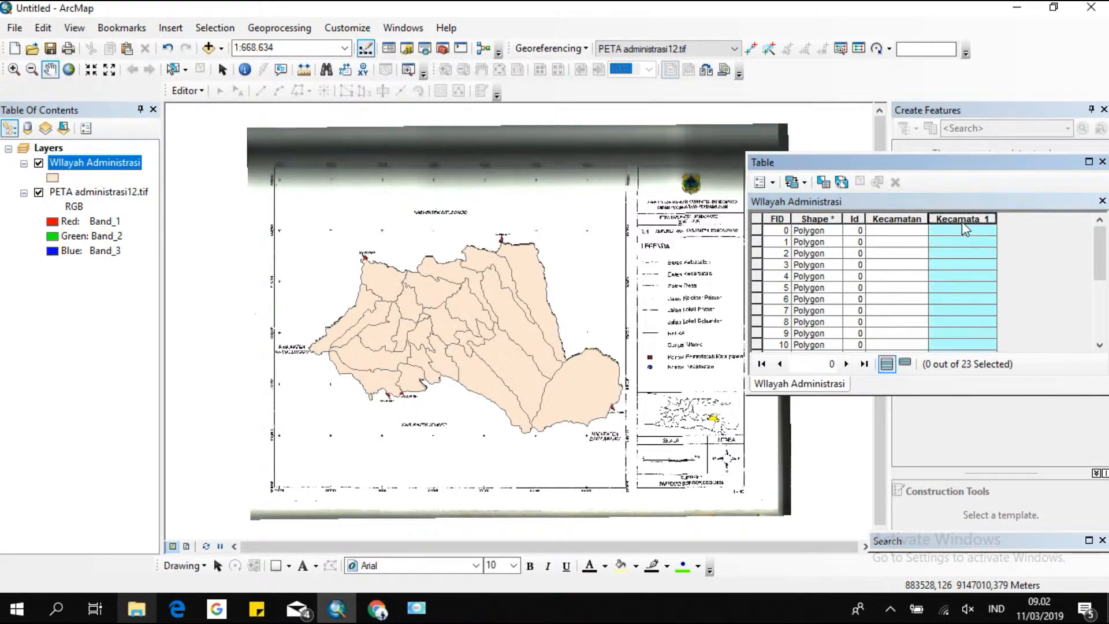
right_click(964, 221)
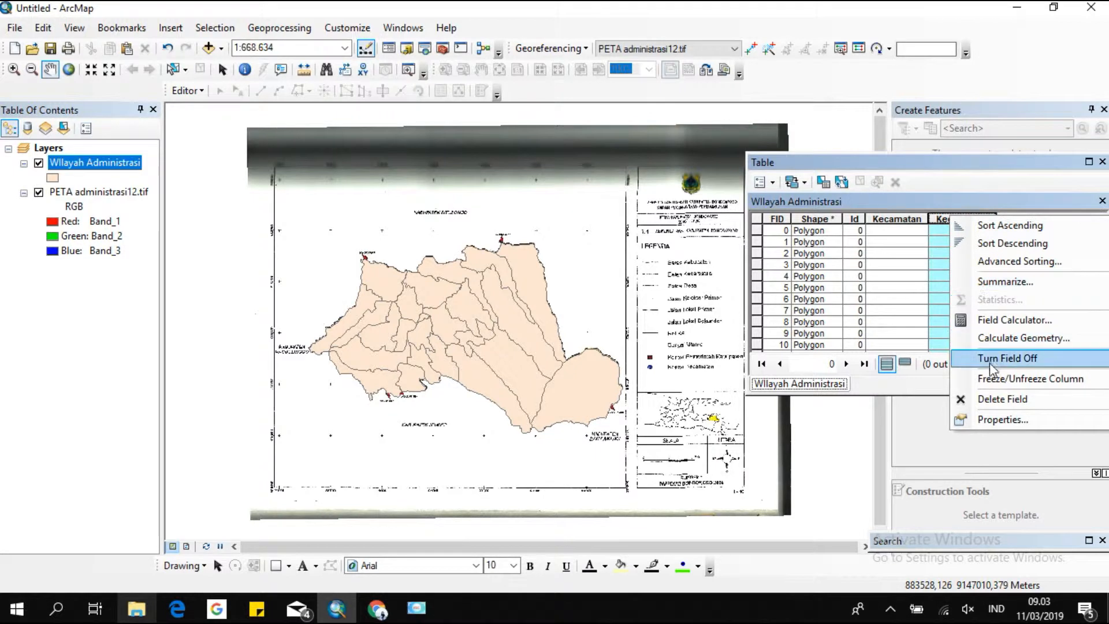
left_click(998, 399)
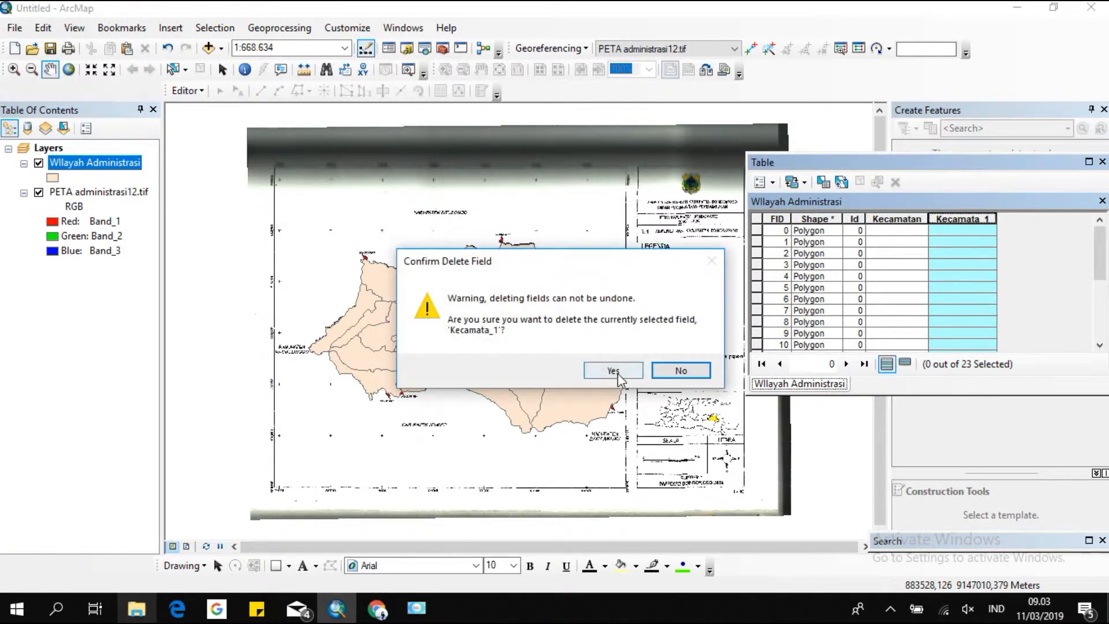
left_click(613, 370)
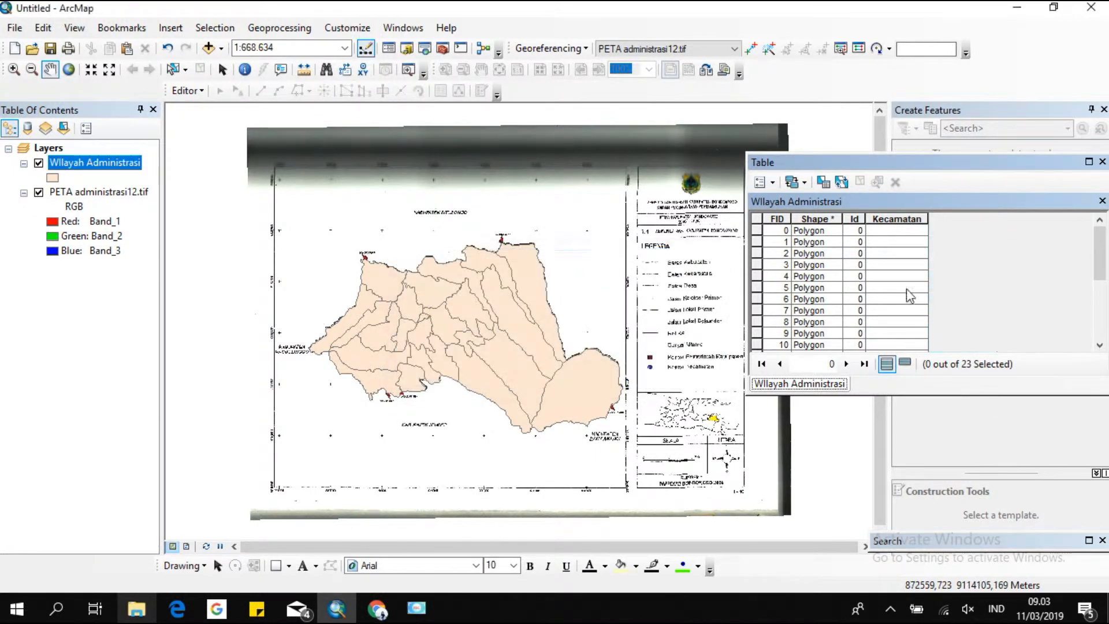
Set the Wilayah Administrasi layer's display transparency to 50%.
double_click(903, 229)
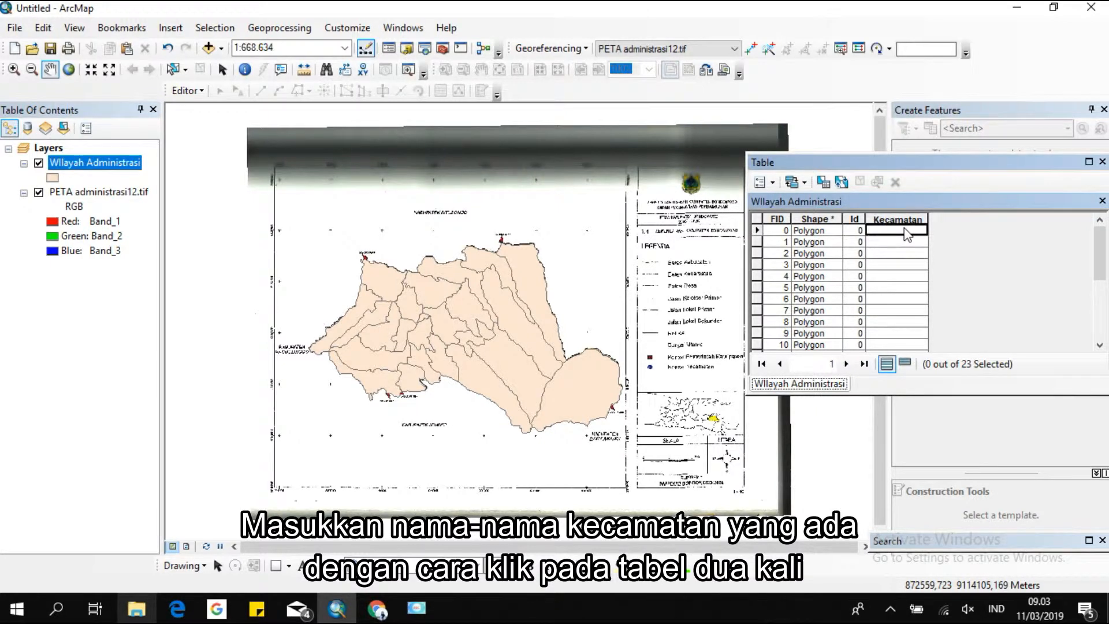
left_click_drag(757, 233, 684, 423)
right_click(84, 167)
left_click(134, 500)
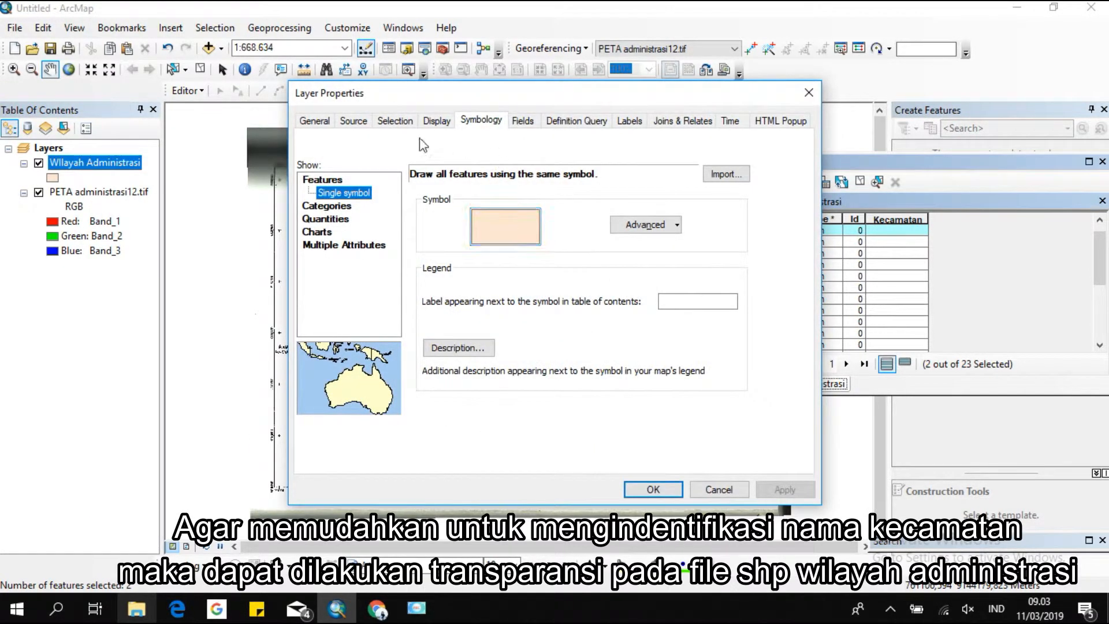
left_click(437, 121)
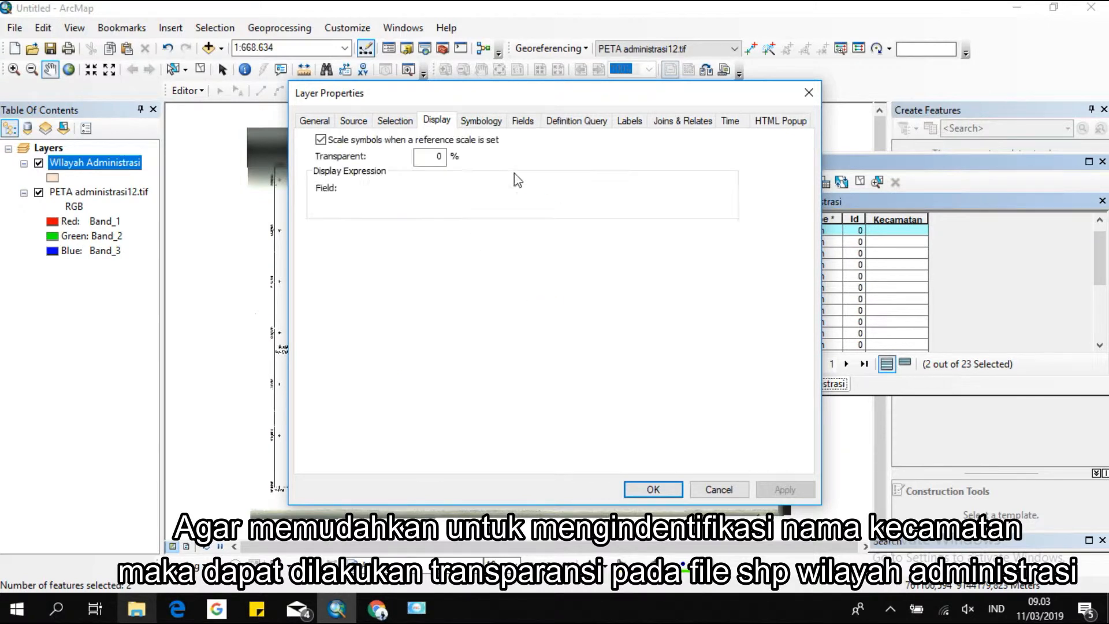
double_click(437, 156)
type("50")
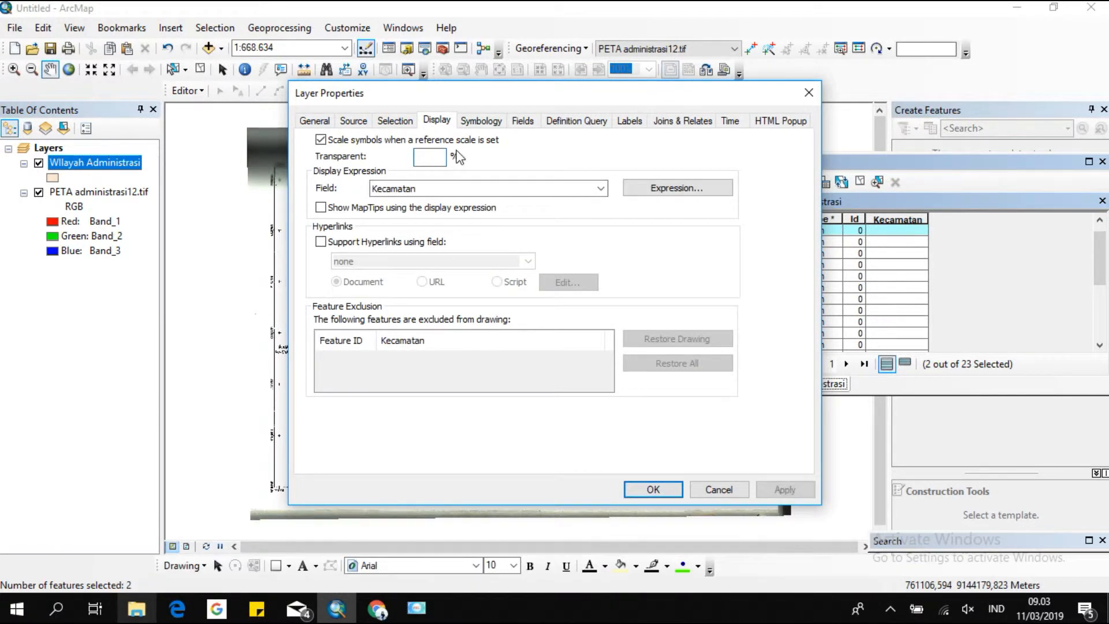
key("Return")
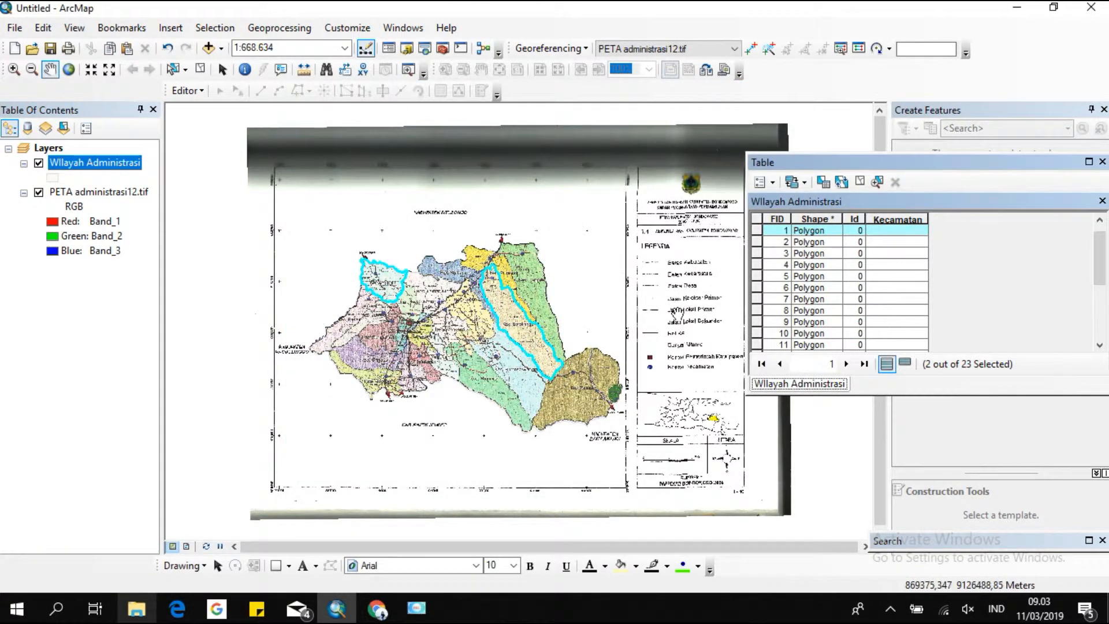
Start an editing session for the layers.
scroll(664, 312, "down", 2)
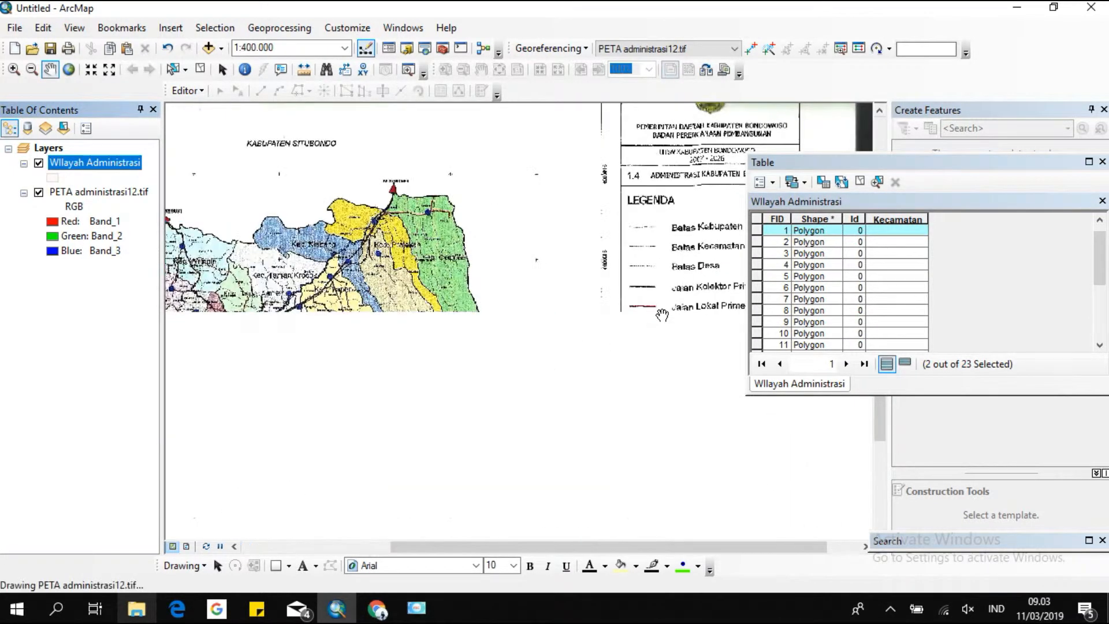
left_click(186, 90)
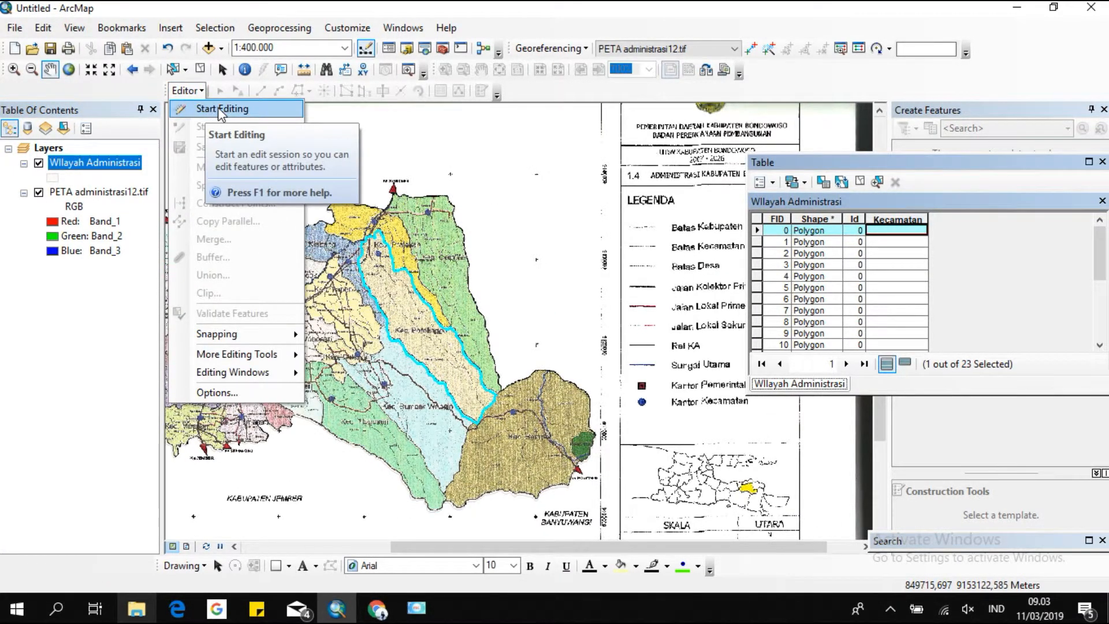
left_click(206, 110)
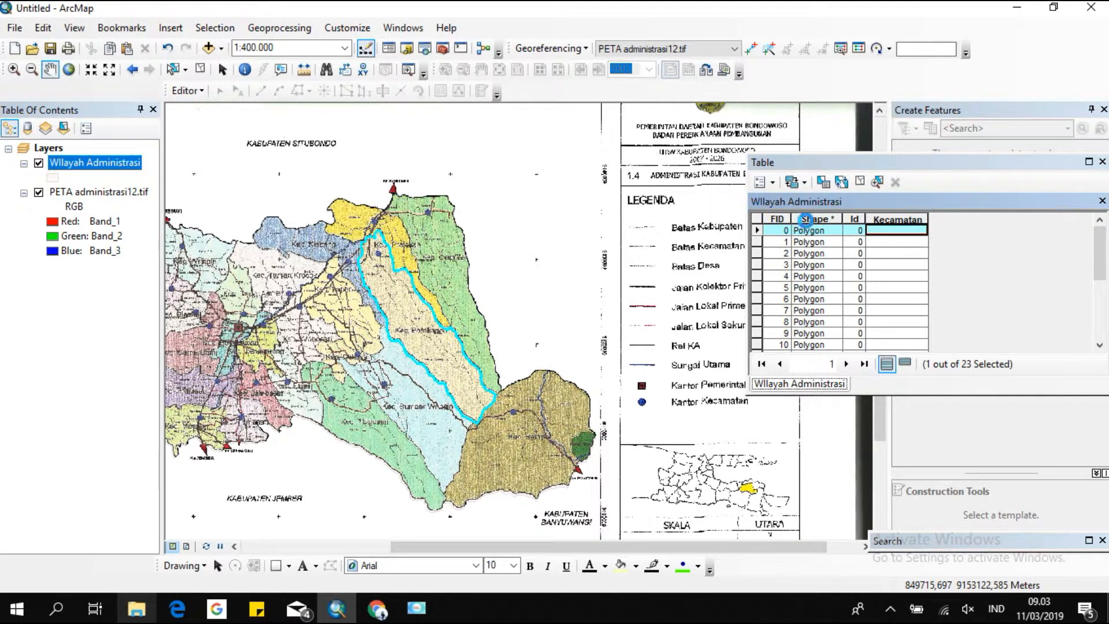
Enter Kec. Botolinggo as the Kecamatan name of the polygon with FID 0.
left_click(894, 231)
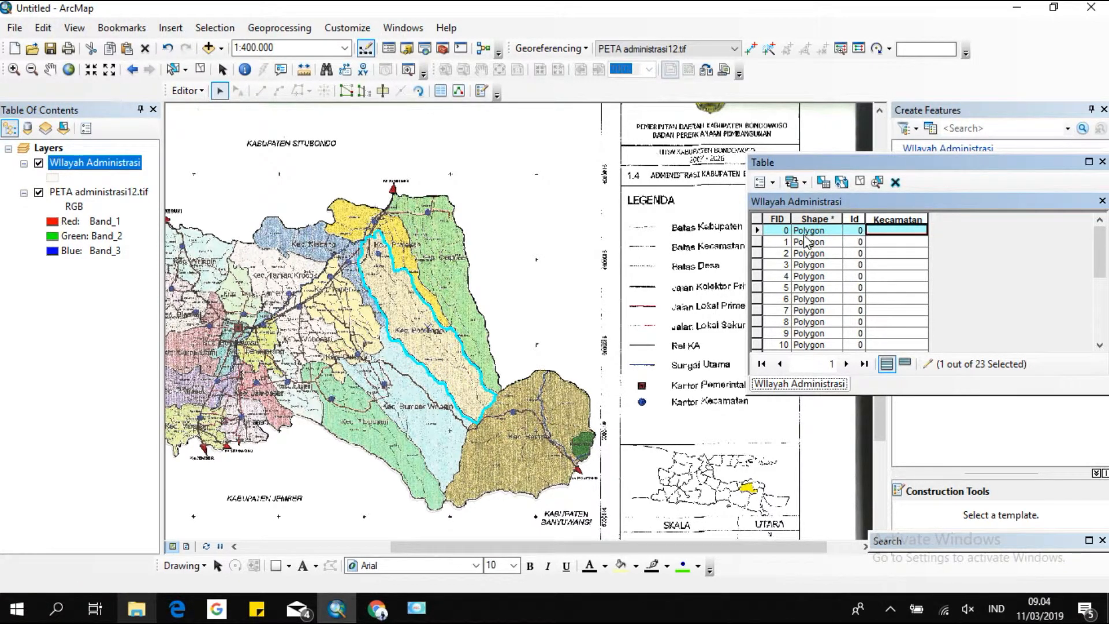
double_click(757, 231)
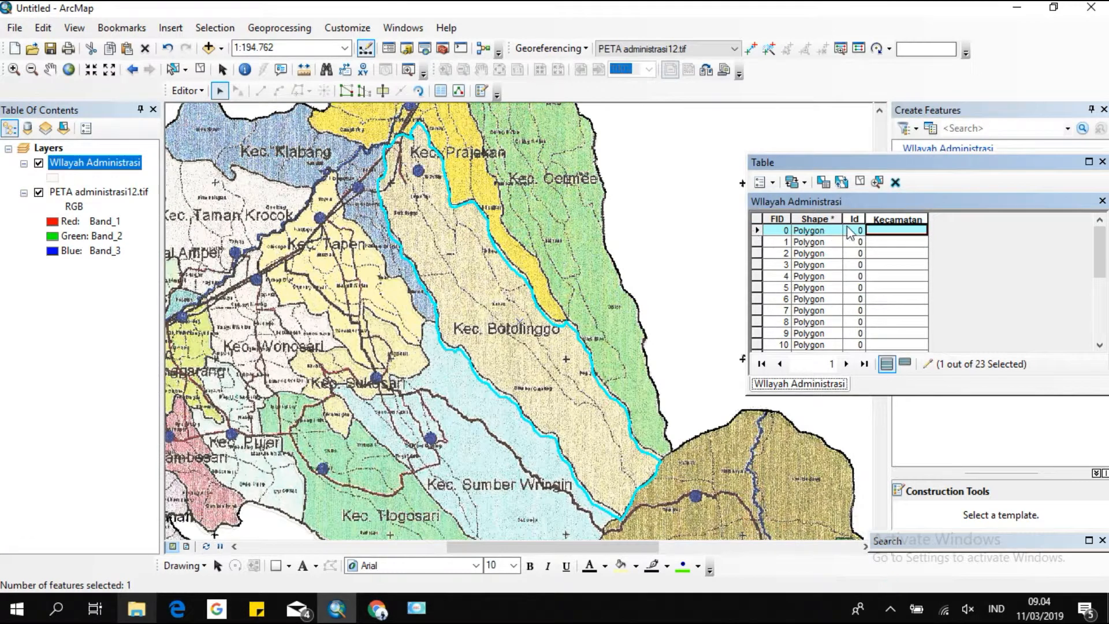
type("Kec. Bot")
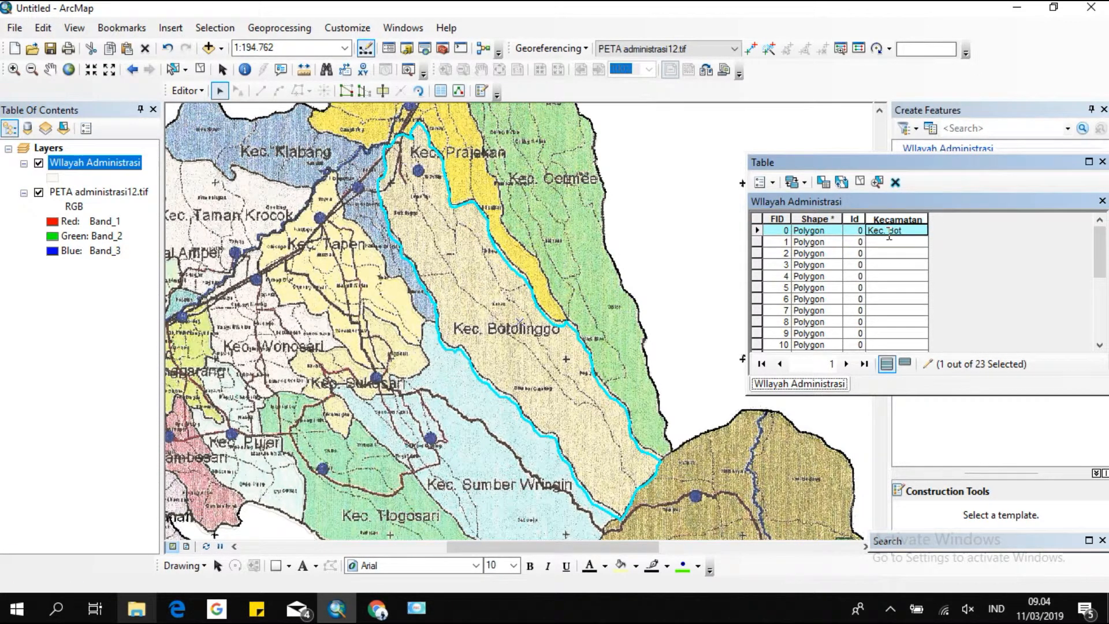
type("olinggo")
Enter Kec. Wringin as the Kecamatan name of the polygon with FID 1.
left_click(756, 241)
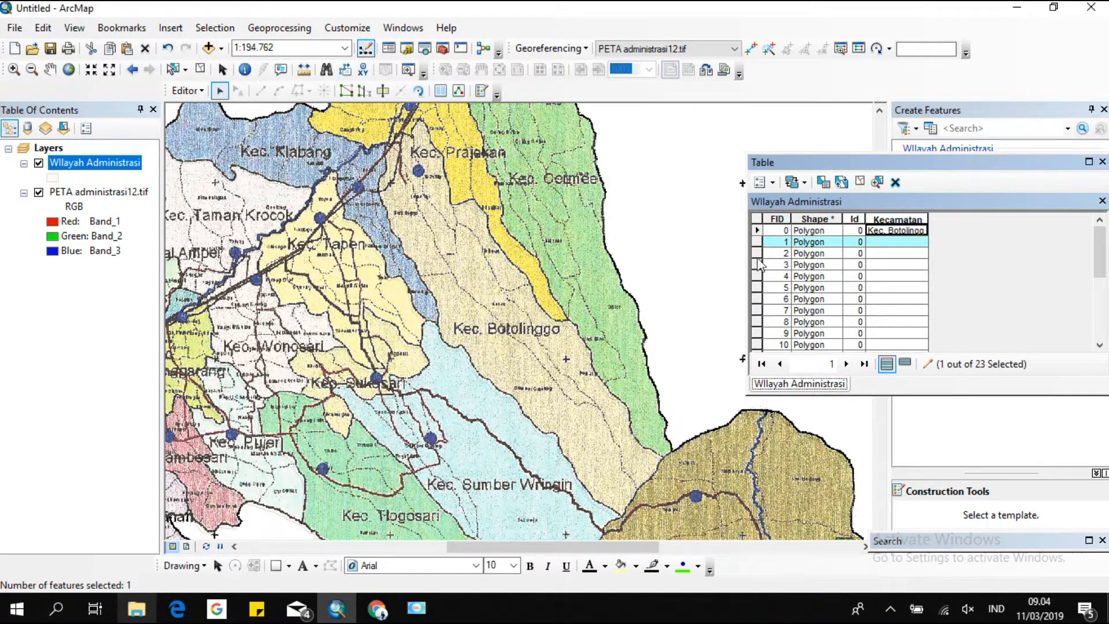
double_click(757, 242)
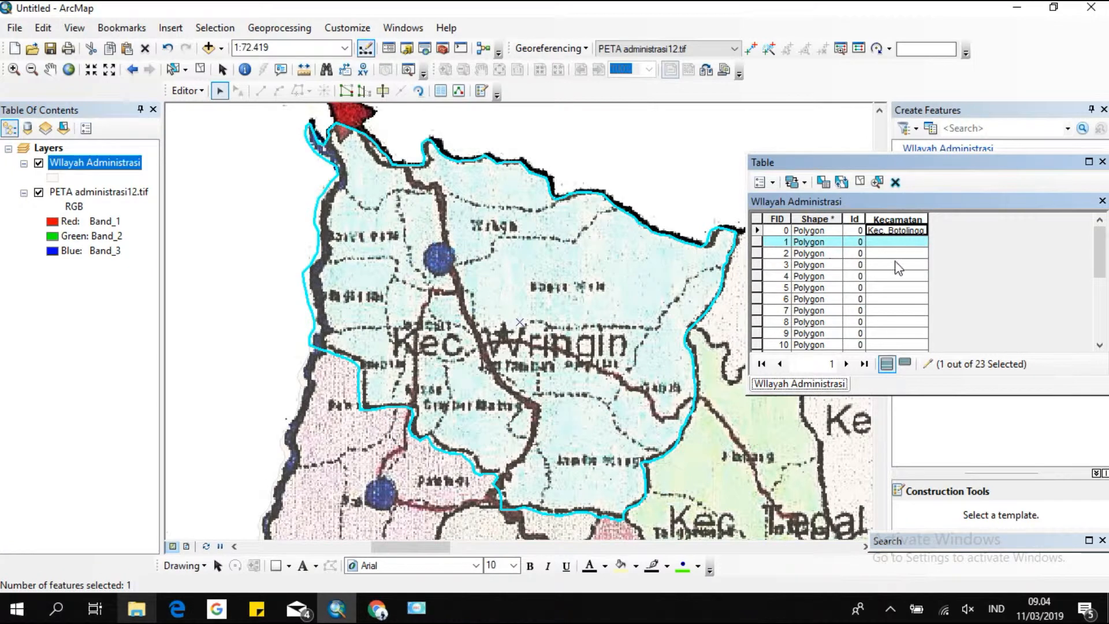
left_click(894, 244)
type("Kec. Wringin")
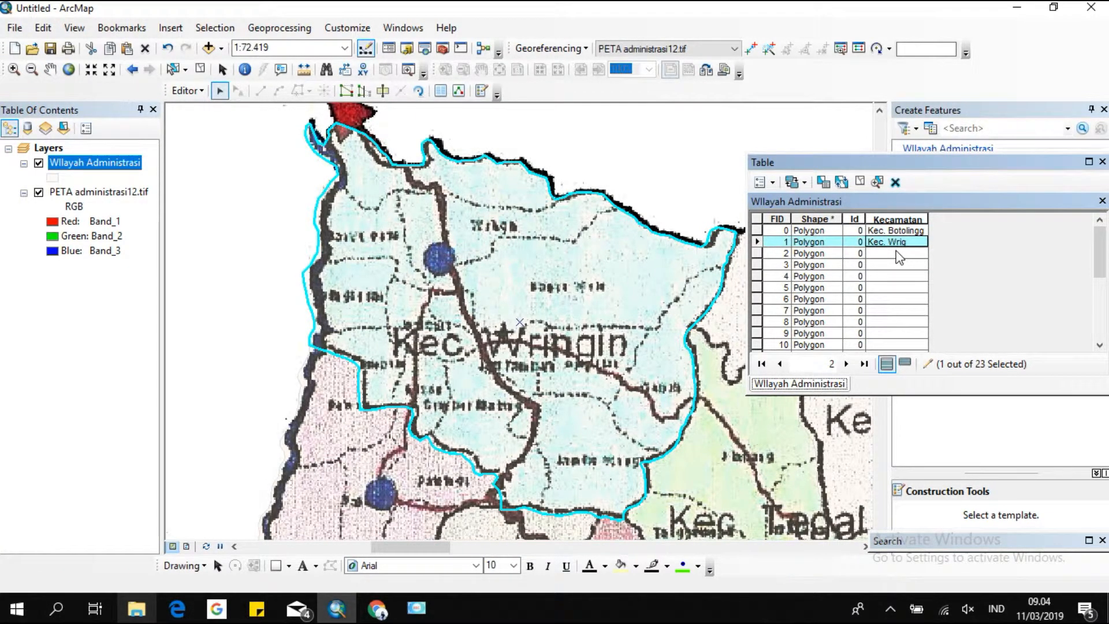
Enter Kec. Pakem as the Kecamatan name of the polygon with FID 2.
double_click(757, 253)
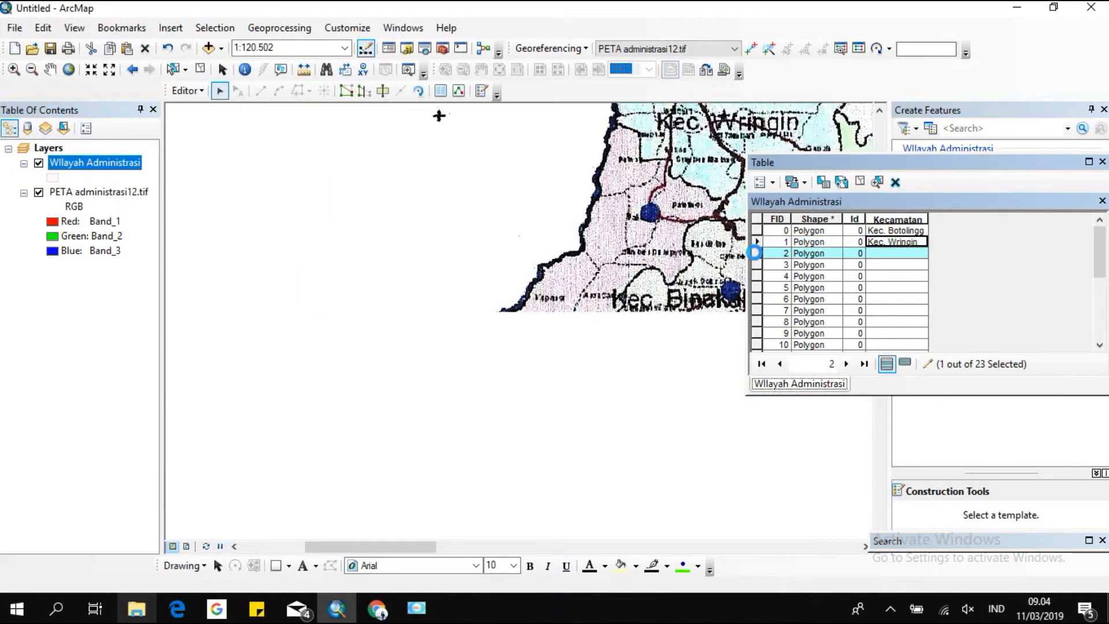
left_click(889, 254)
type("Kec. Pakem")
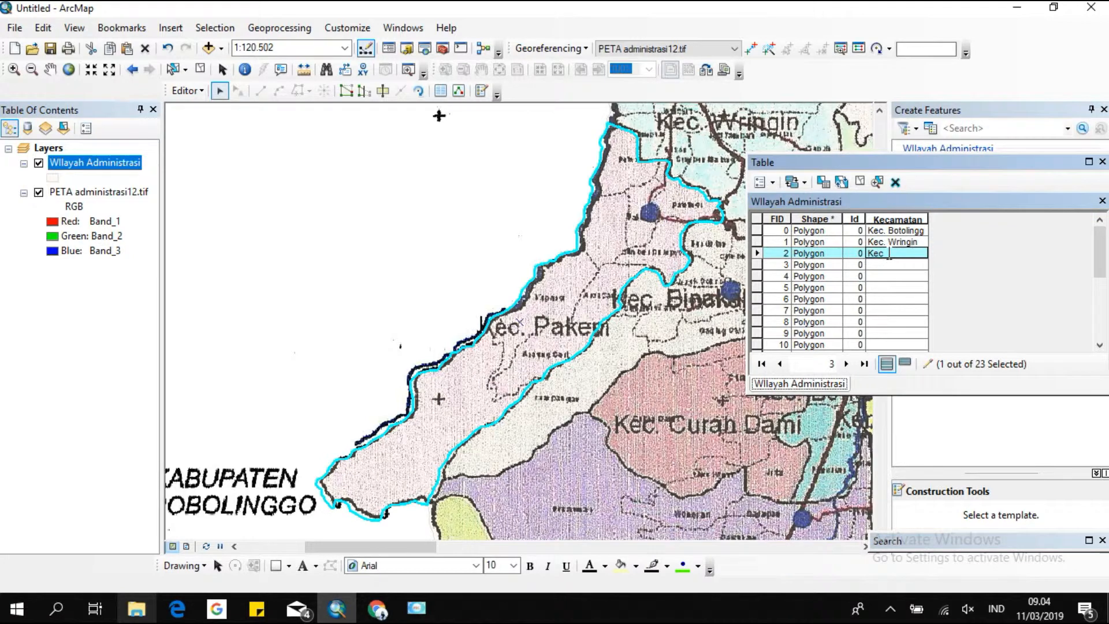
Enter Kec. Binakal as the Kecamatan name of the polygon with FID 3.
double_click(757, 265)
left_click(883, 264)
type("K")
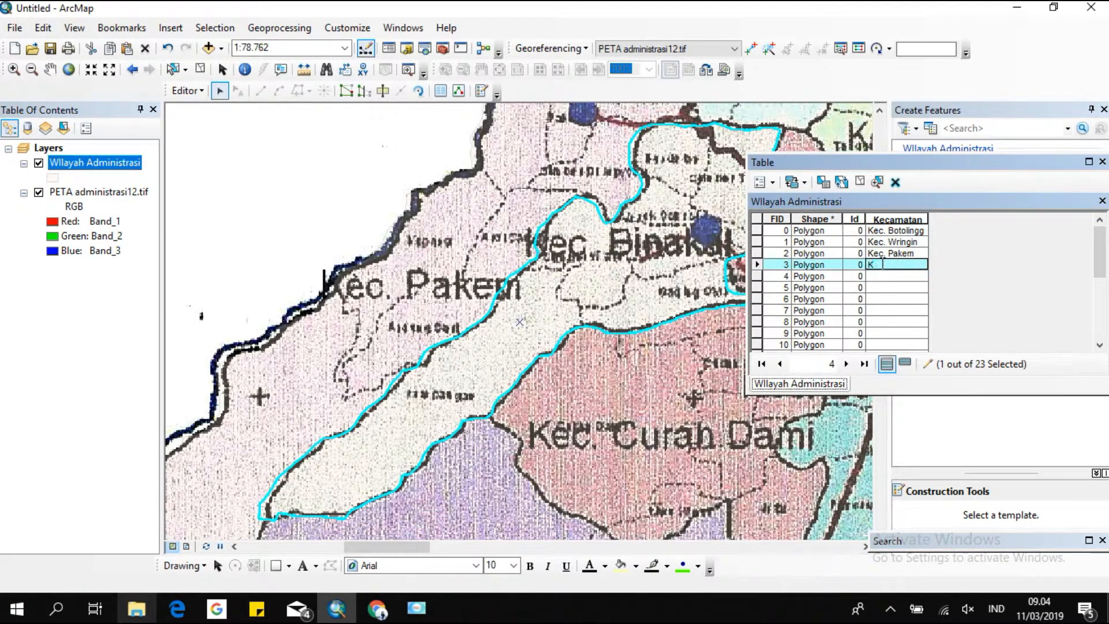
type("ec. Binakal")
Enter Kec. Maesan as the Kecamatan name of the polygon with FID 4.
double_click(758, 276)
left_click(879, 276)
type("Kec. Maesan")
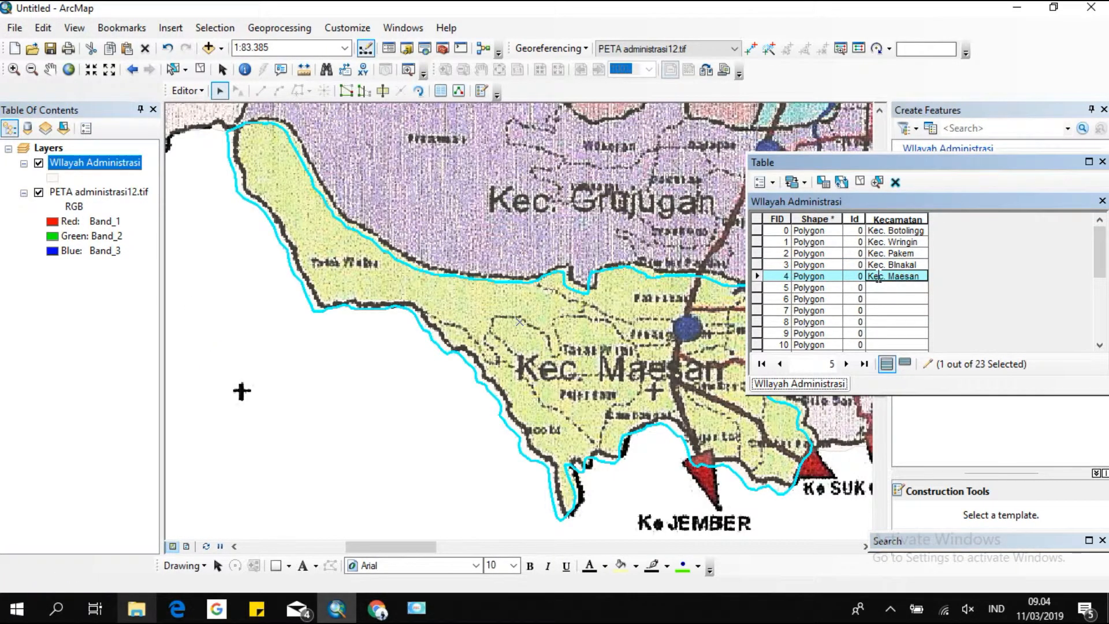
Enter Kec. Tamanan into the Kecamatan cell of the polygon with FID 4.
double_click(758, 288)
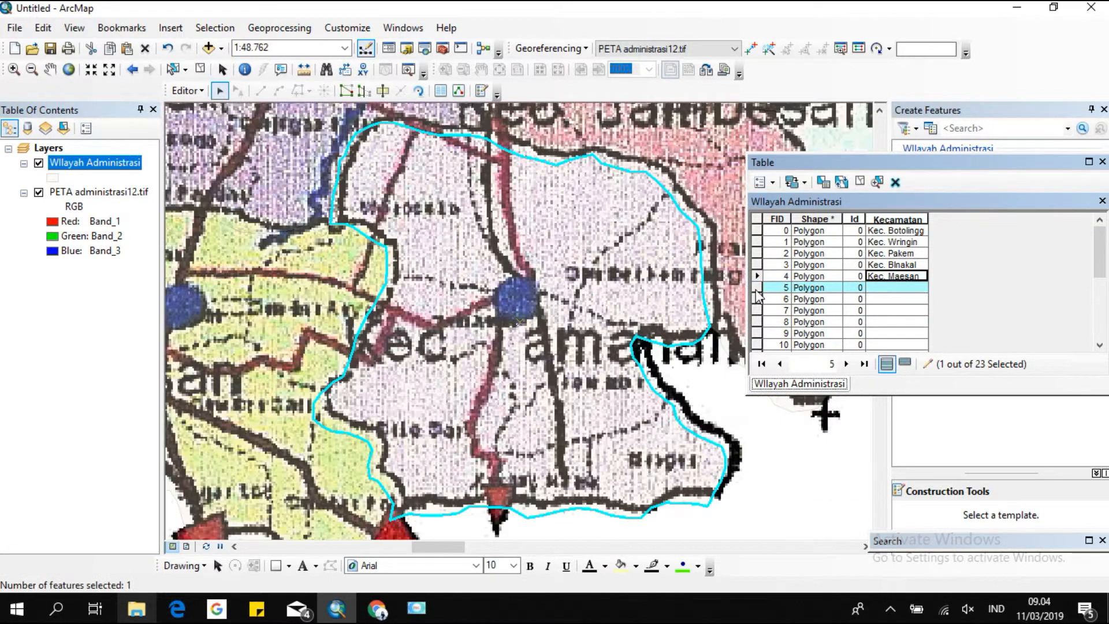
type("Kec.")
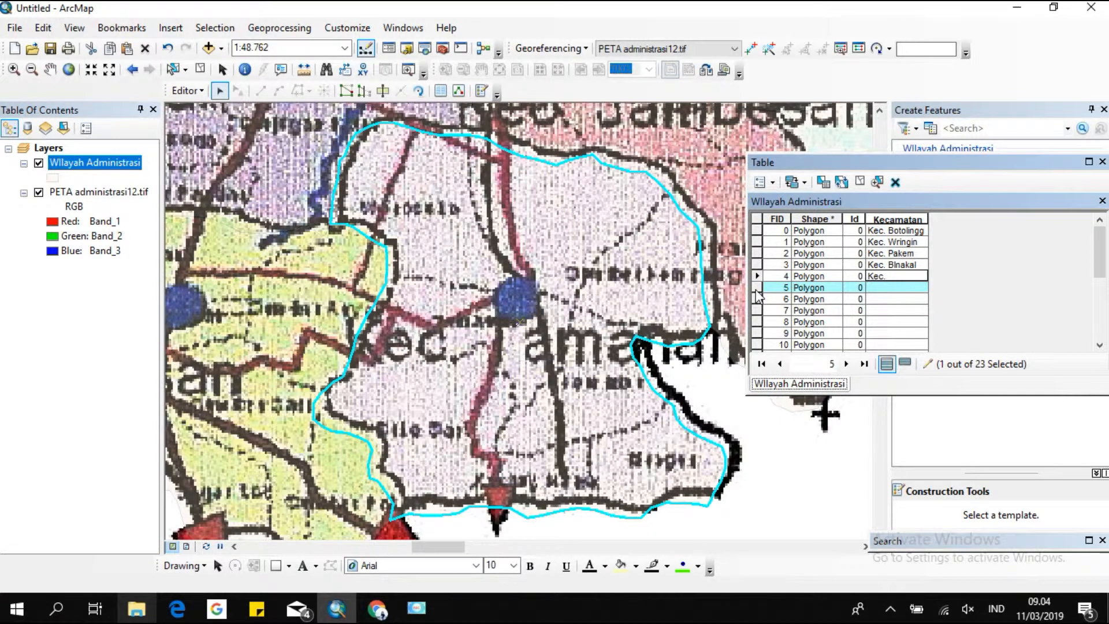
type(" Tamanan")
Restore Kec. Maesan as the Kecamatan name of the polygon with FID 4.
left_click(756, 288)
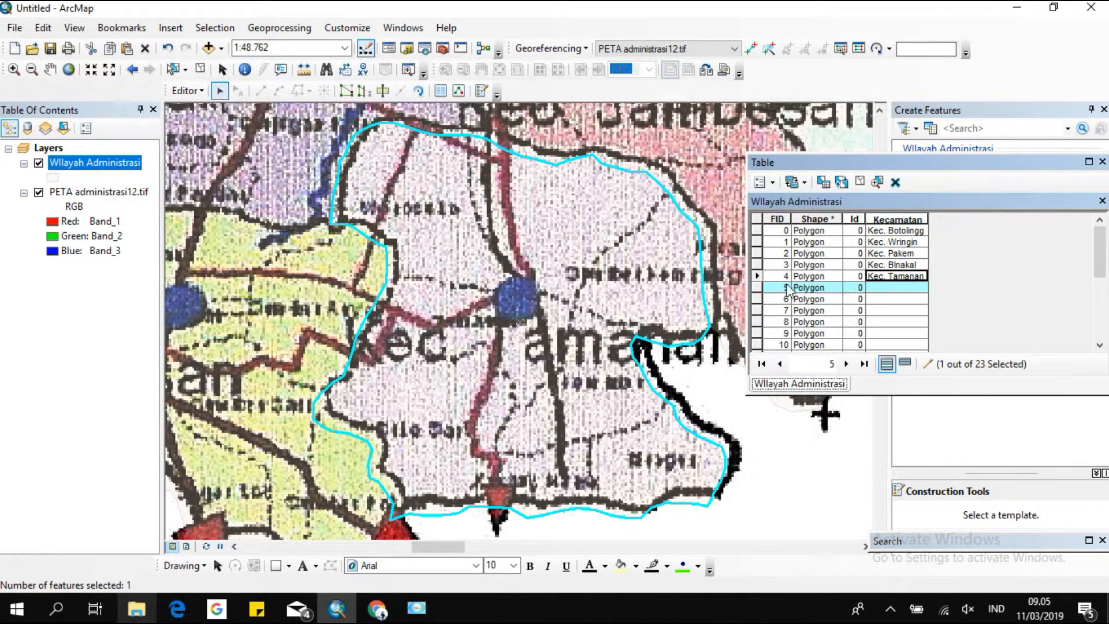
double_click(757, 276)
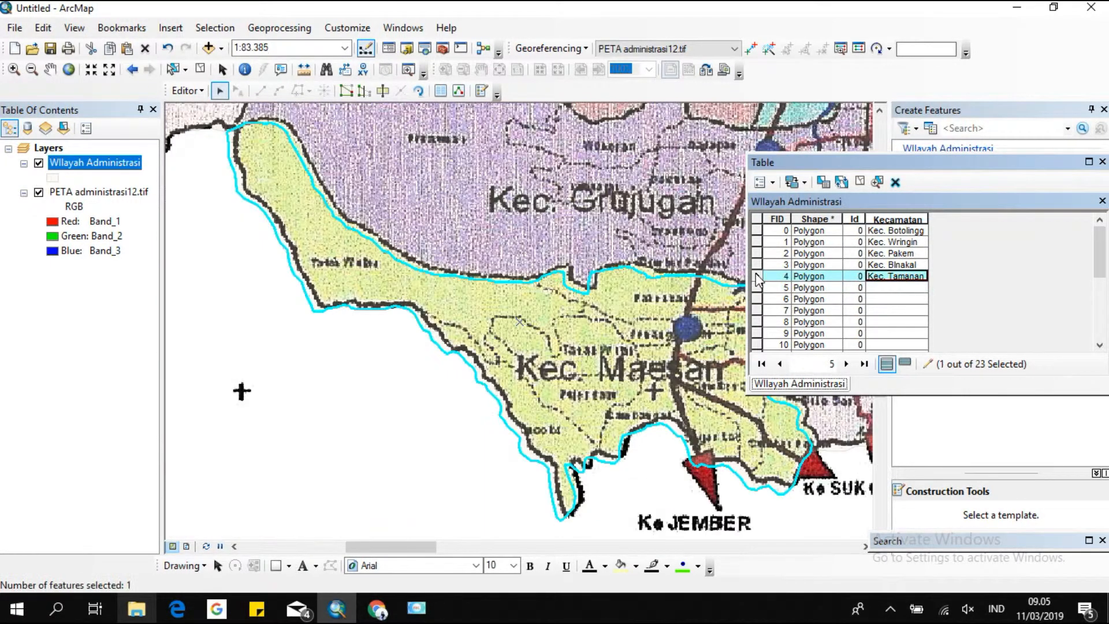
type("Ke")
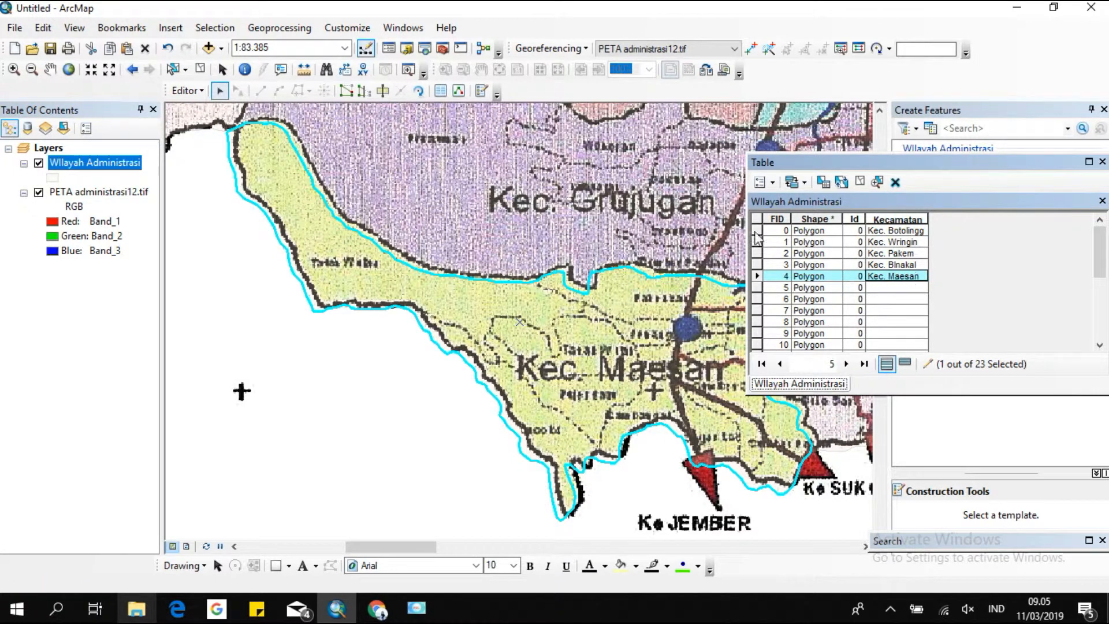
Enter Kec. Tamanan as the Kecamatan name of the polygon with FID 5.
double_click(758, 288)
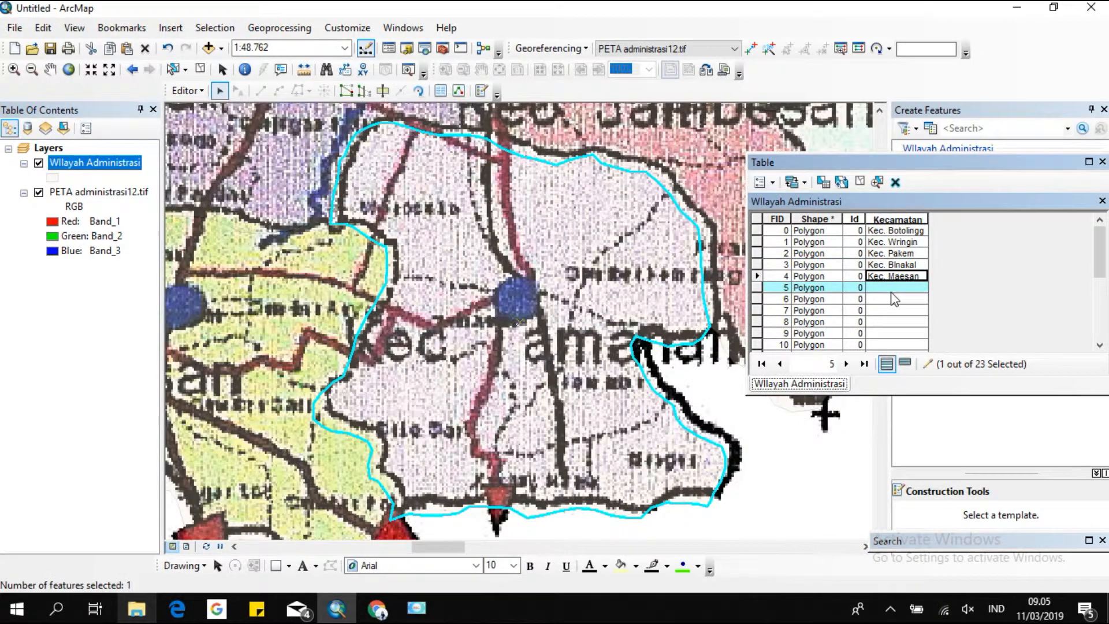
left_click(892, 288)
type("Kec. Tamanan")
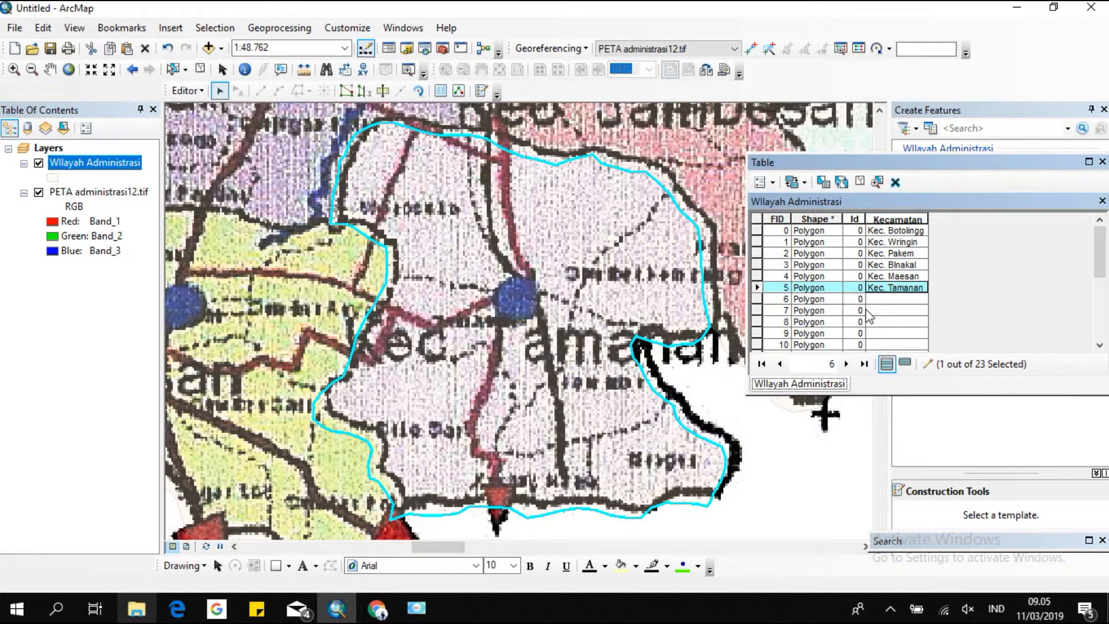
Enter Kec. Grujugan as the Kecamatan name of the polygon with FID 6.
double_click(757, 299)
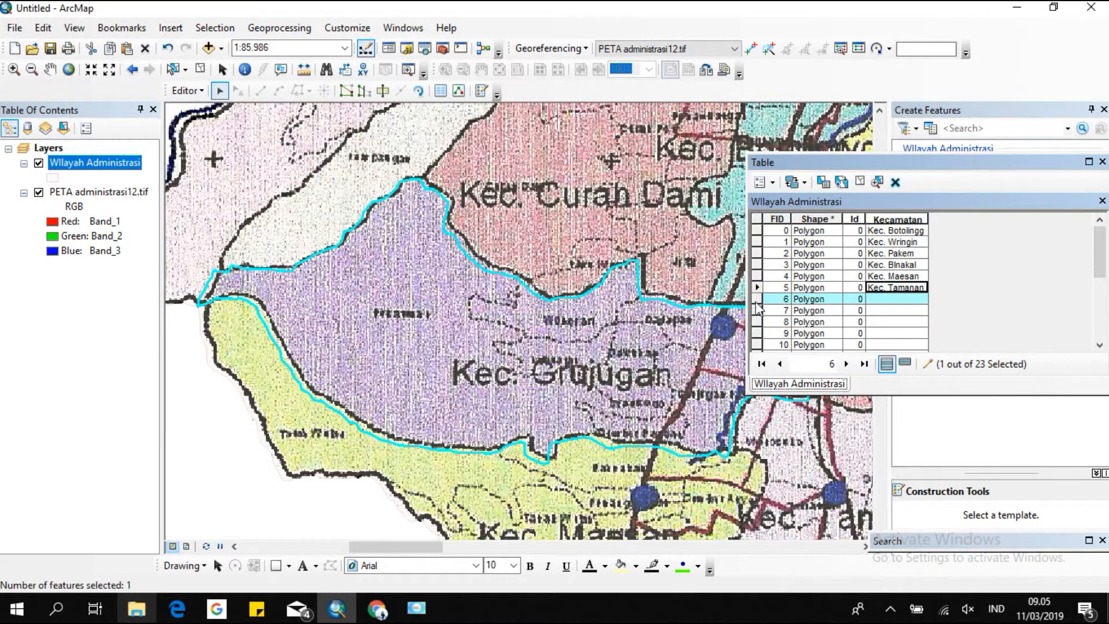
left_click(878, 299)
type("Kec. Grujugan")
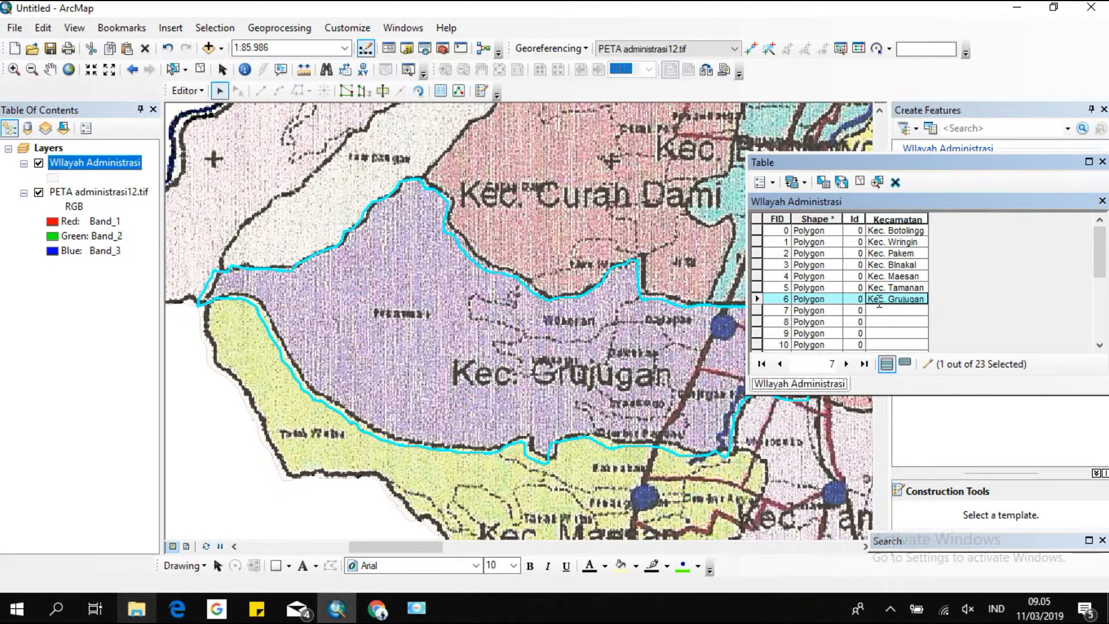
Enter Kec. Jambesari as the Kecamatan name of the polygon with FID 7.
double_click(758, 311)
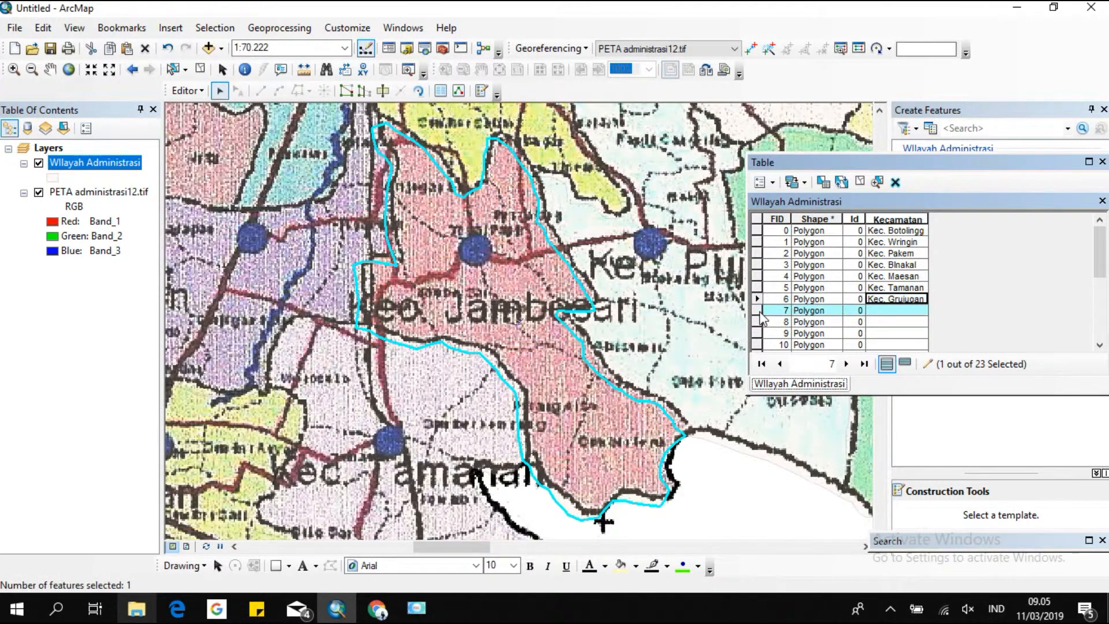
left_click(880, 312)
type("Ke")
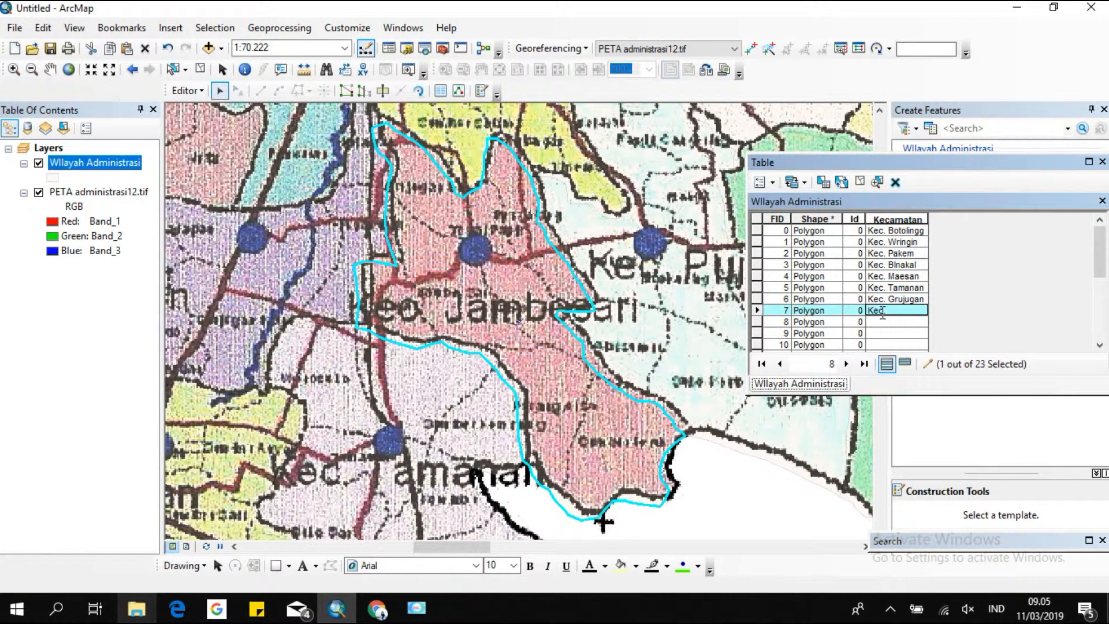
type("c. Jambesari")
Enter Kec. Curah Dami as the Kecamatan name of the polygon with FID 8.
double_click(756, 322)
left_click(882, 323)
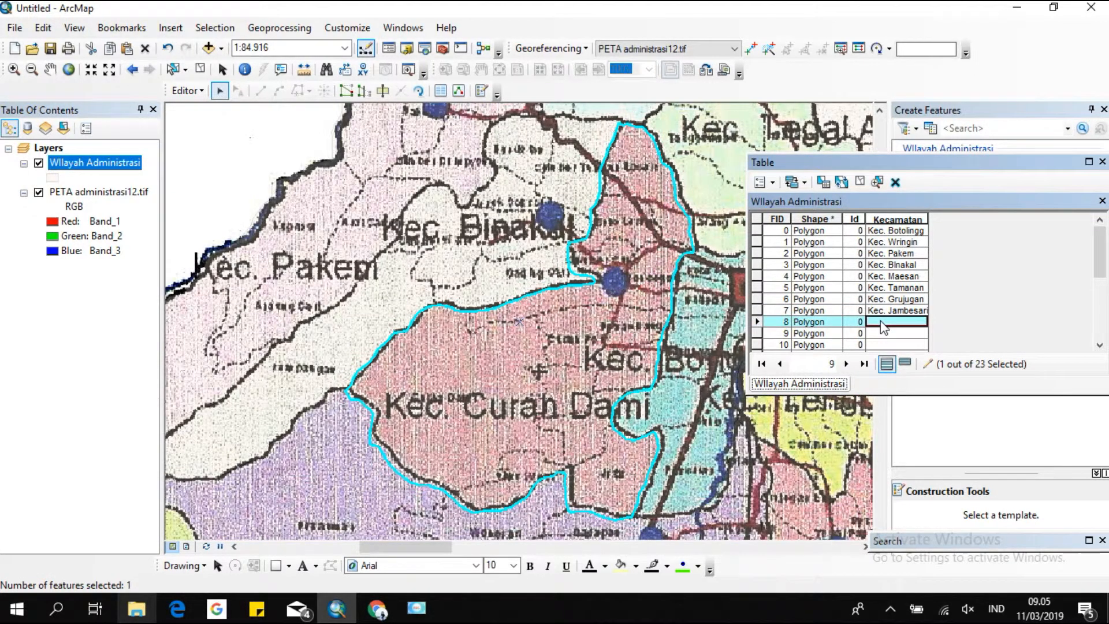
type("Ke")
type("c. Curah Dami")
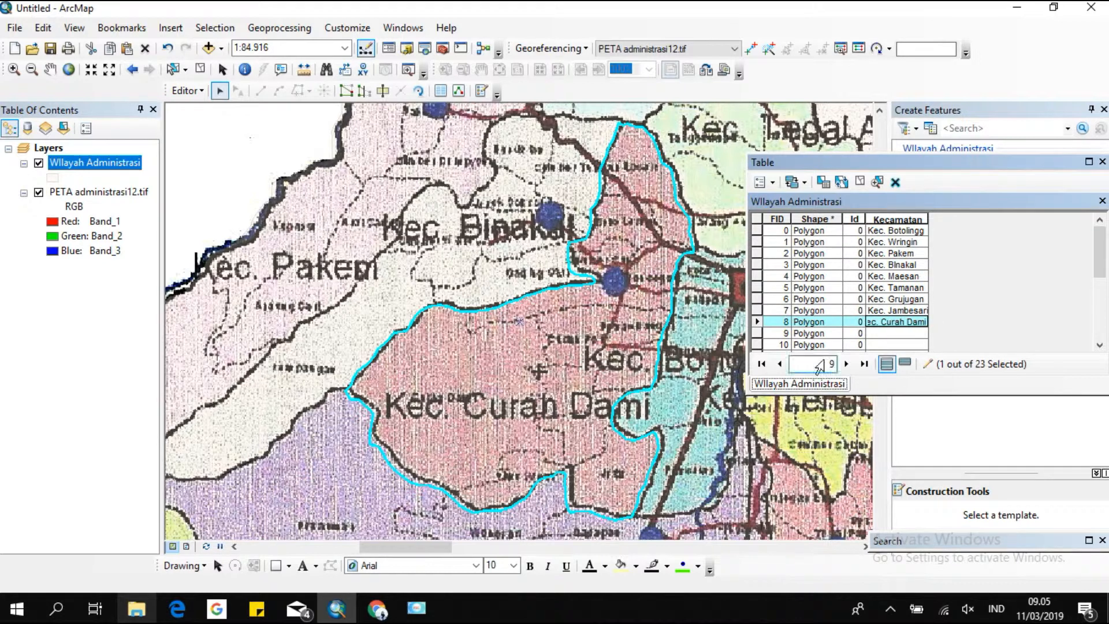
Enter Kec. Bondowoso as the Kecamatan name of the polygon with FID 9.
double_click(756, 333)
left_click(878, 335)
type("Ke")
type("c. Bondowoso")
Enter Kec. Tenggarang as the Kecamatan name of the polygon with FID 10.
double_click(757, 345)
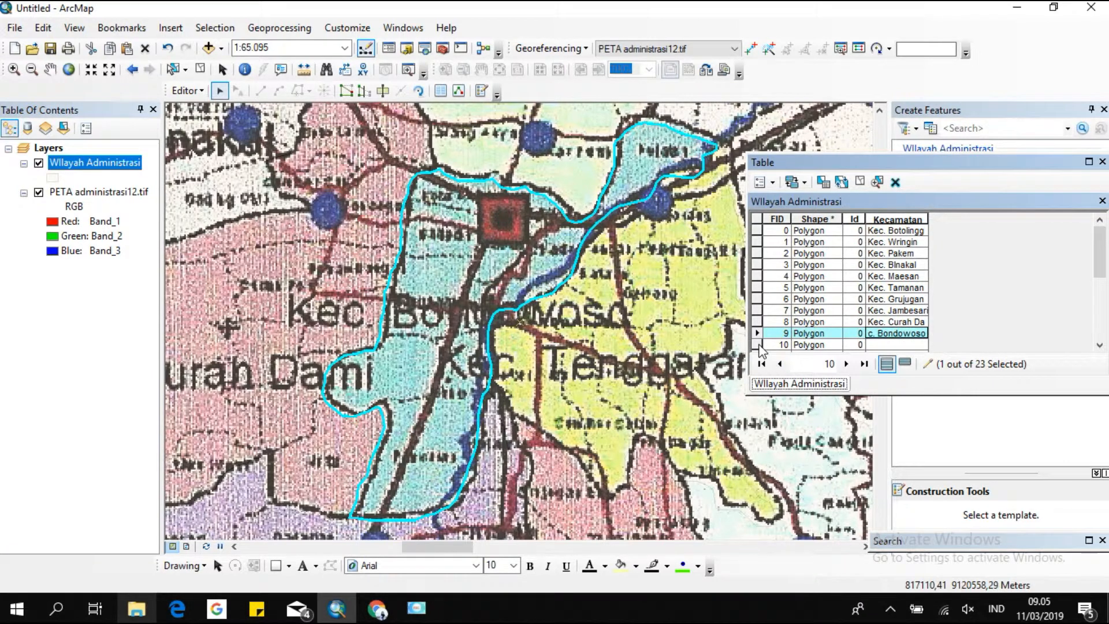
left_click(890, 345)
type("Kec.")
type(" Tenggarang")
scroll(892, 338, "down", 2)
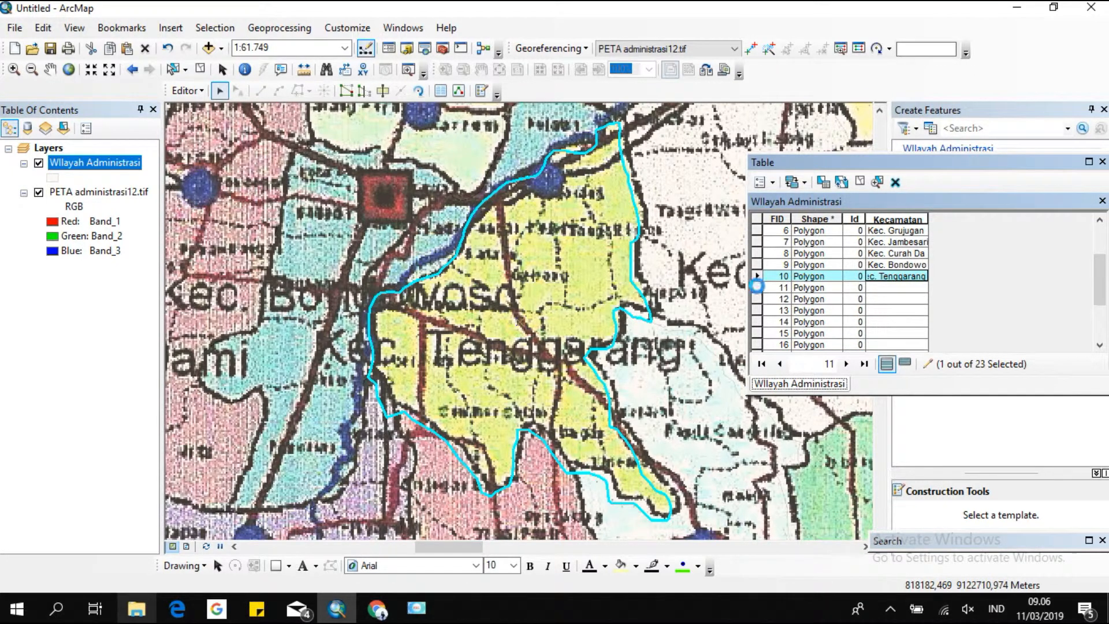
Enter Kec. Tegal Ampel as the Kecamatan name of the polygon with FID 11.
double_click(756, 286)
left_click(890, 291)
type("Kec. Tegal Ampel")
Enter Kec. Pujer as the Kecamatan name of the polygon with FID 12.
double_click(757, 299)
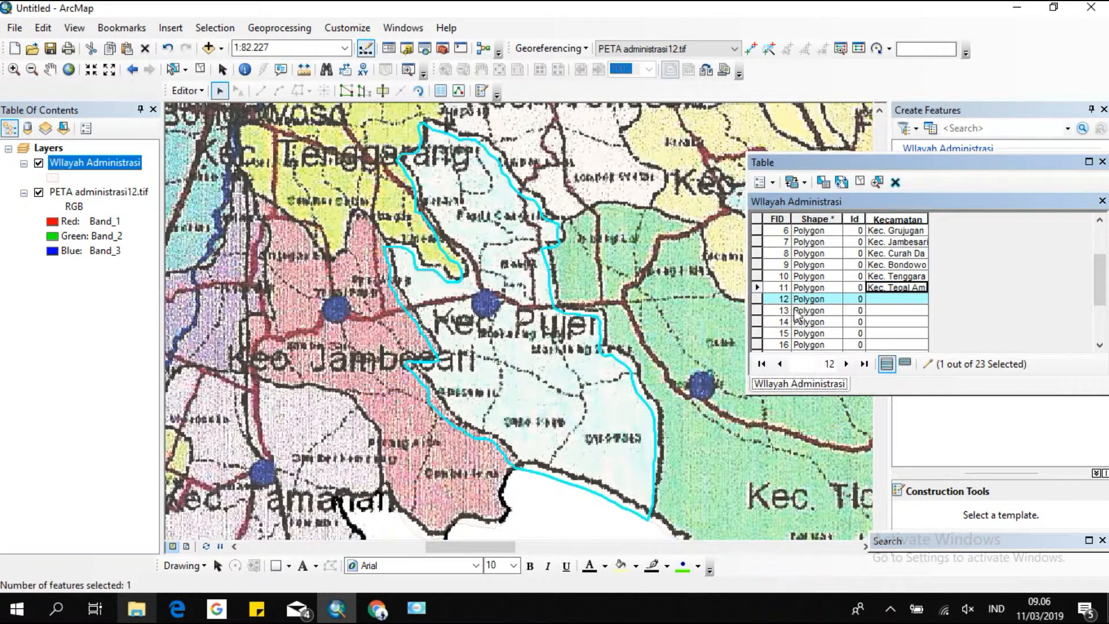
left_click(870, 300)
type("Kec. Pujer")
Enter Kec. Taman Krocok as the Kecamatan name of the polygon with FID 13.
double_click(757, 311)
type("Kec")
type(". Taman Krocok")
Enter Kec. Wonosari as the Kecamatan name of the polygon with FID 14.
left_click(755, 323)
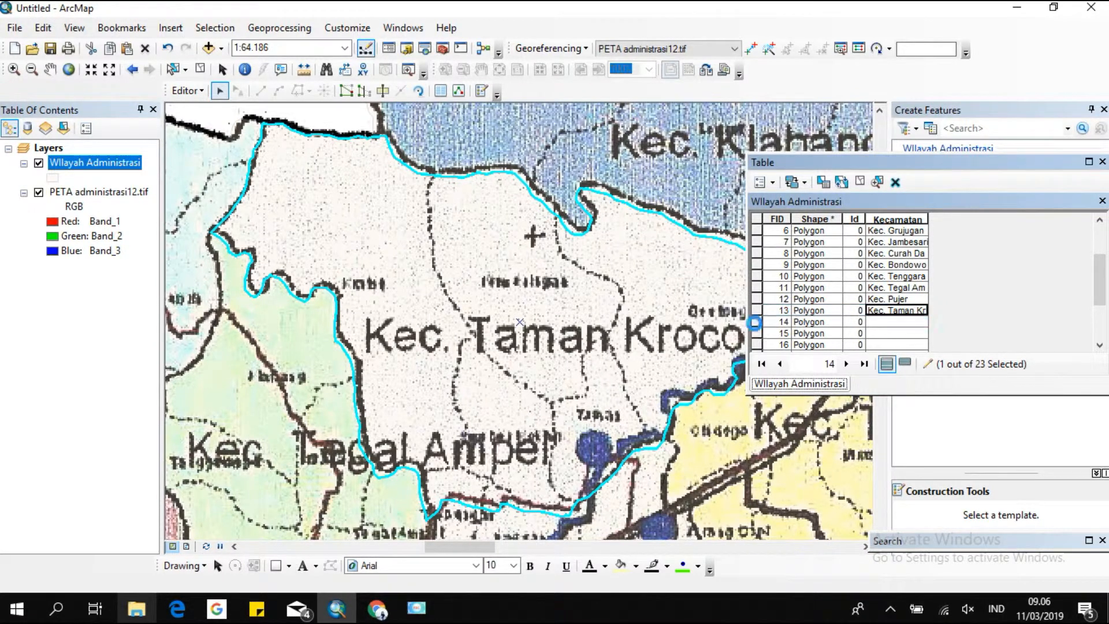
left_click(885, 322)
type("Kec. Wonosari")
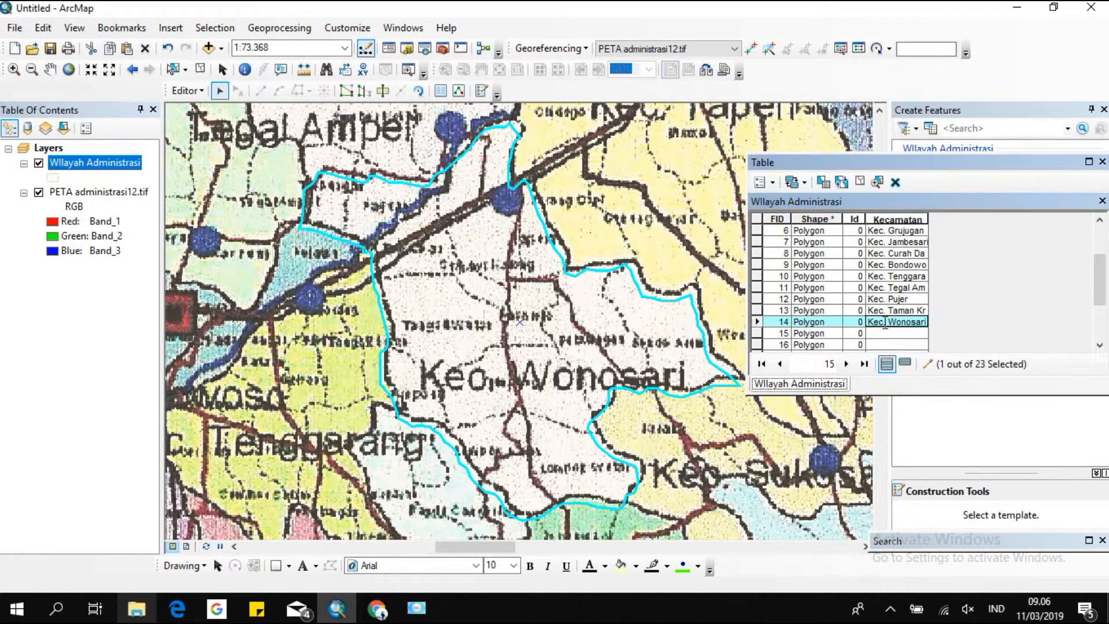
Enter Kec. Tlogosari as the Kecamatan name of the polygon with FID 15.
left_click(758, 334)
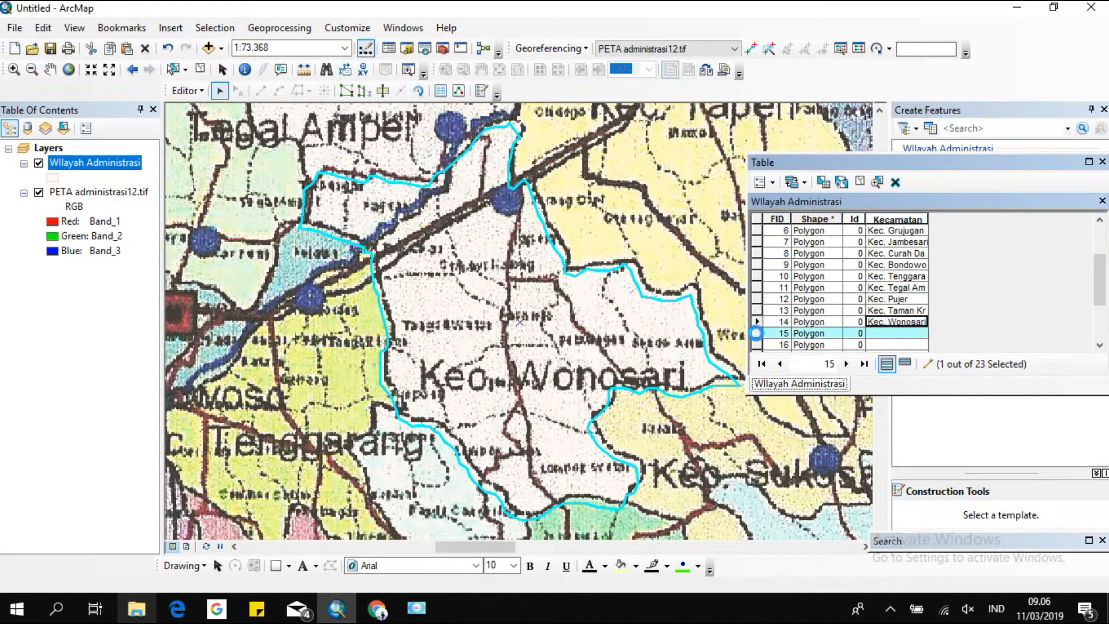
left_click(883, 335)
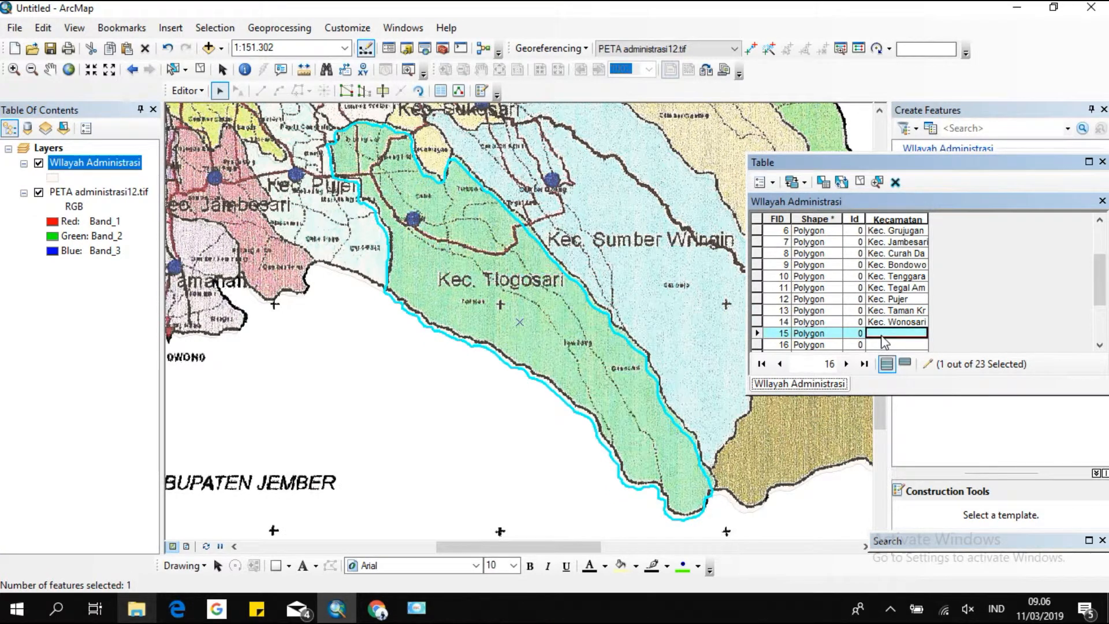
type("Kec. Tlogosari")
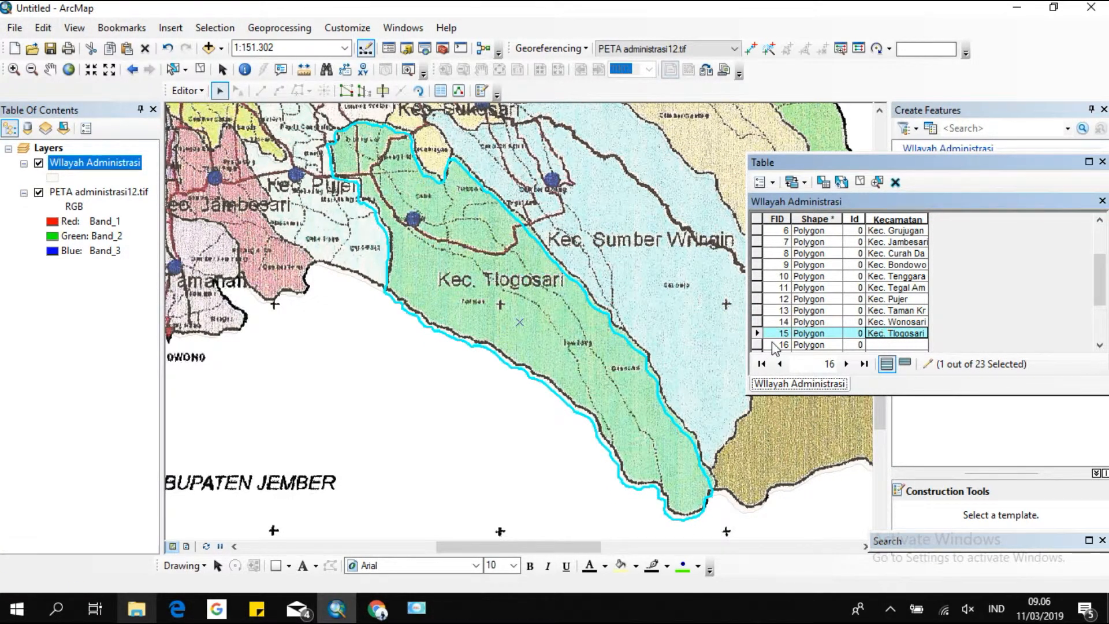
Enter Kec. Sukosari as the Kecamatan name of the polygon with FID 16.
left_click(756, 345)
left_click(902, 346)
type("Kec. Sukosari")
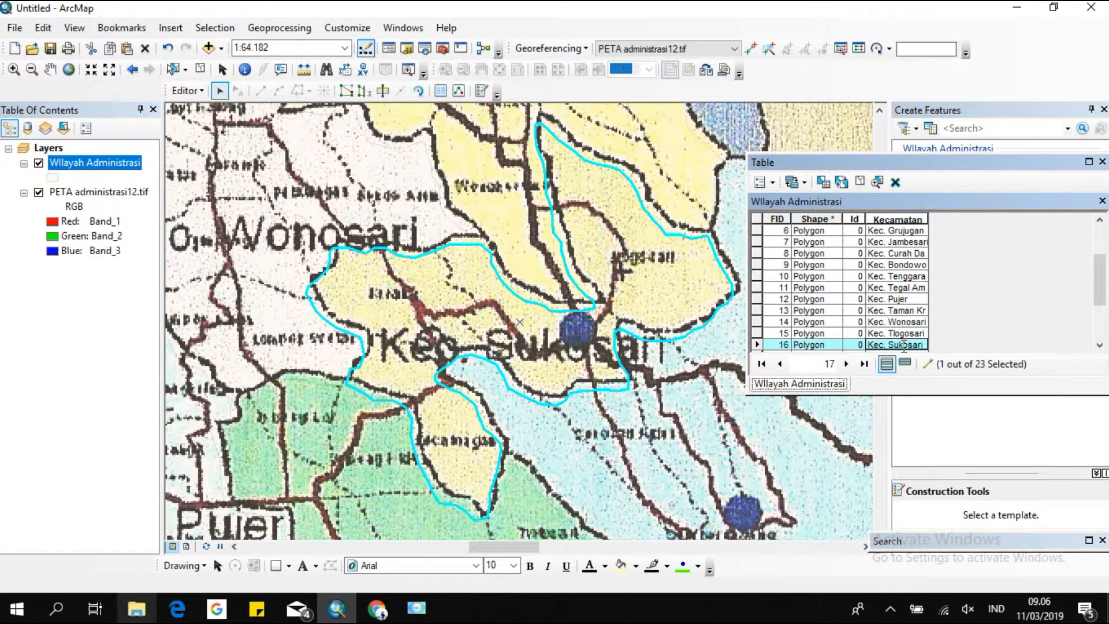
scroll(775, 302, "down", 2)
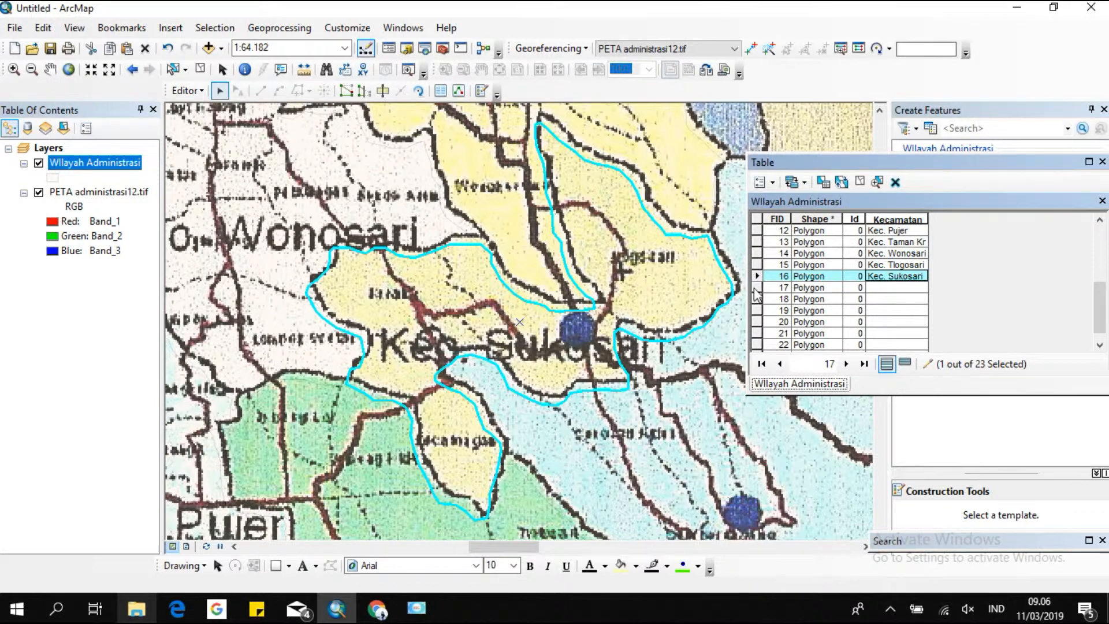
Enter Kec. Tapen as the Kecamatan name of the polygon with FID 17.
double_click(757, 287)
left_click(893, 288)
type("Kec. Tapen")
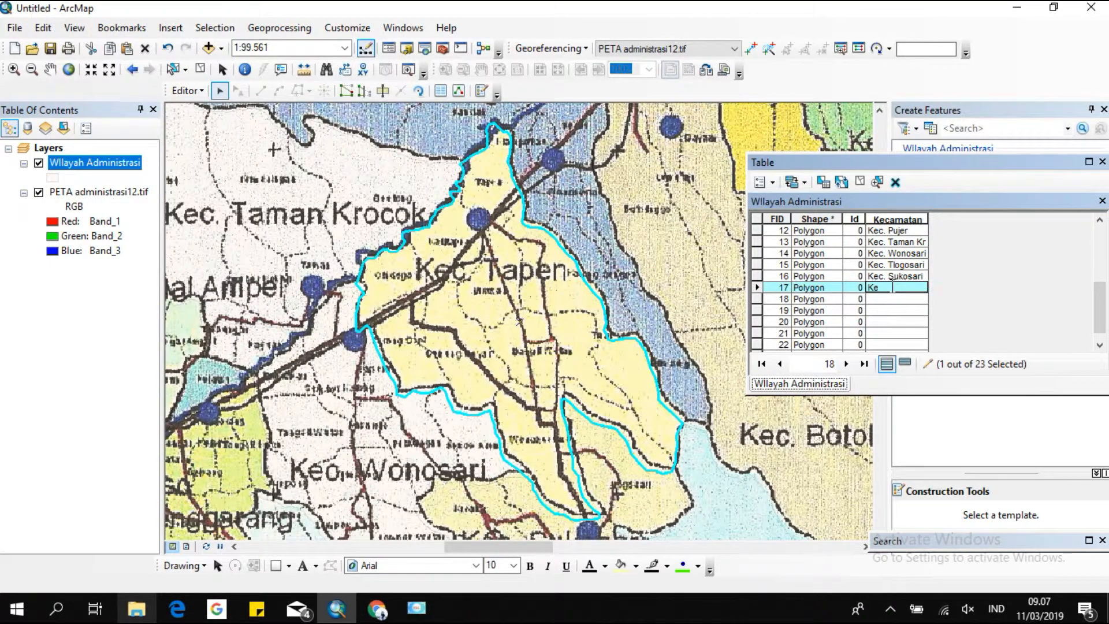
Enter Kec. Klabang as the Kecamatan name of the polygon with FID 18.
double_click(757, 299)
left_click(886, 303)
type("Kec. Klabang")
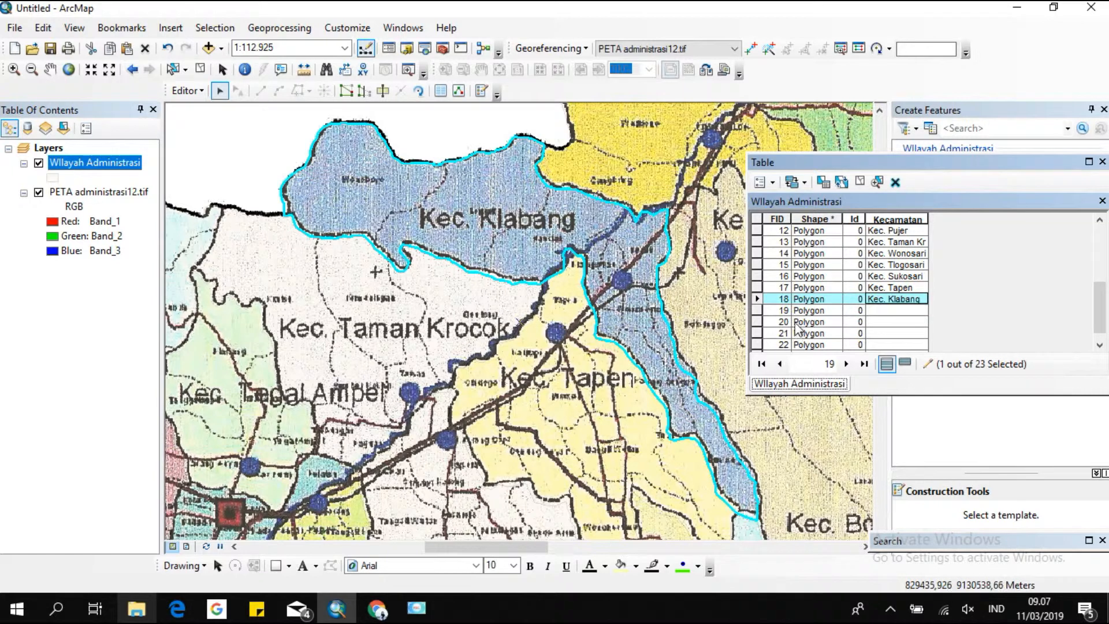
Enter Kec. Sumber Wringin as the Kecamatan name of the polygon with FID 19.
left_click(757, 310)
left_click(901, 310)
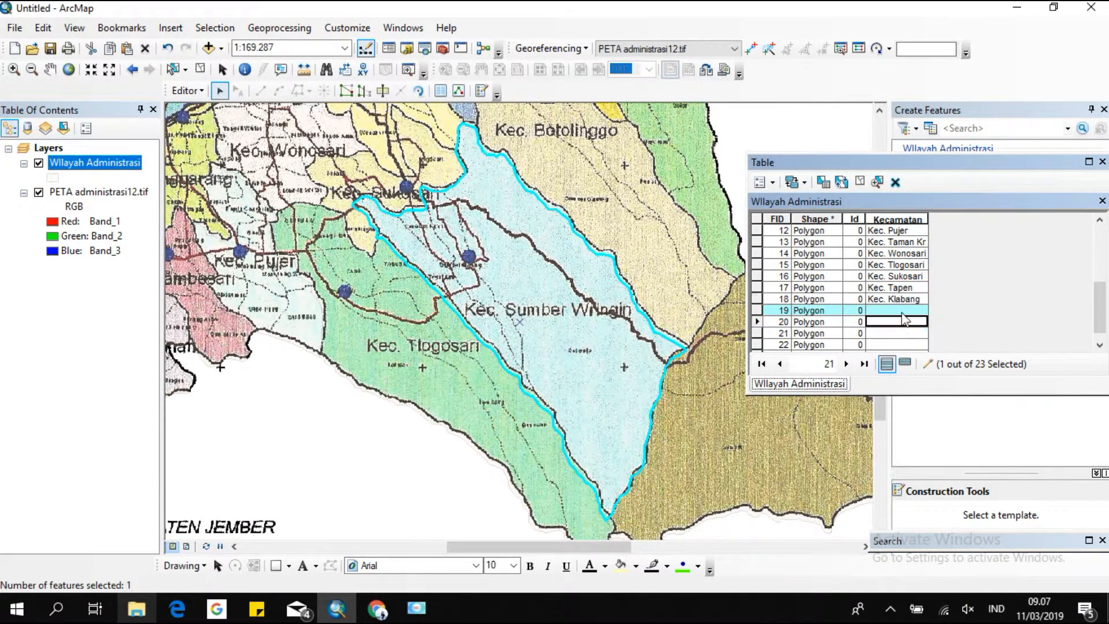
type("Kec.")
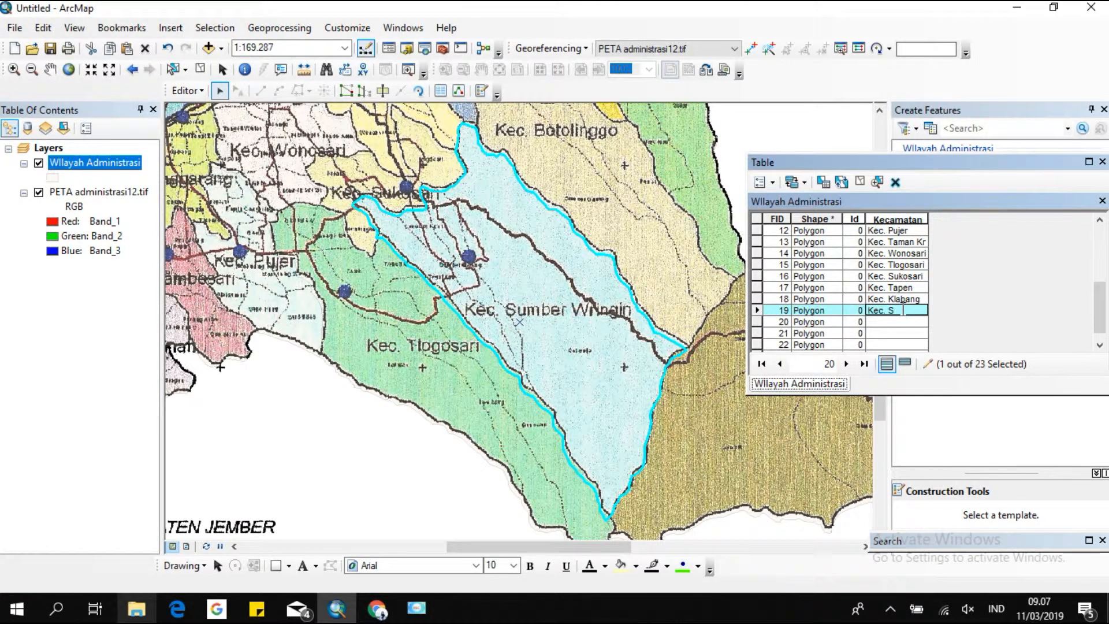
type(" Sumber Wringin")
Enter Kec. Sempol as the Kecamatan name of the polygon with FID 20.
double_click(757, 322)
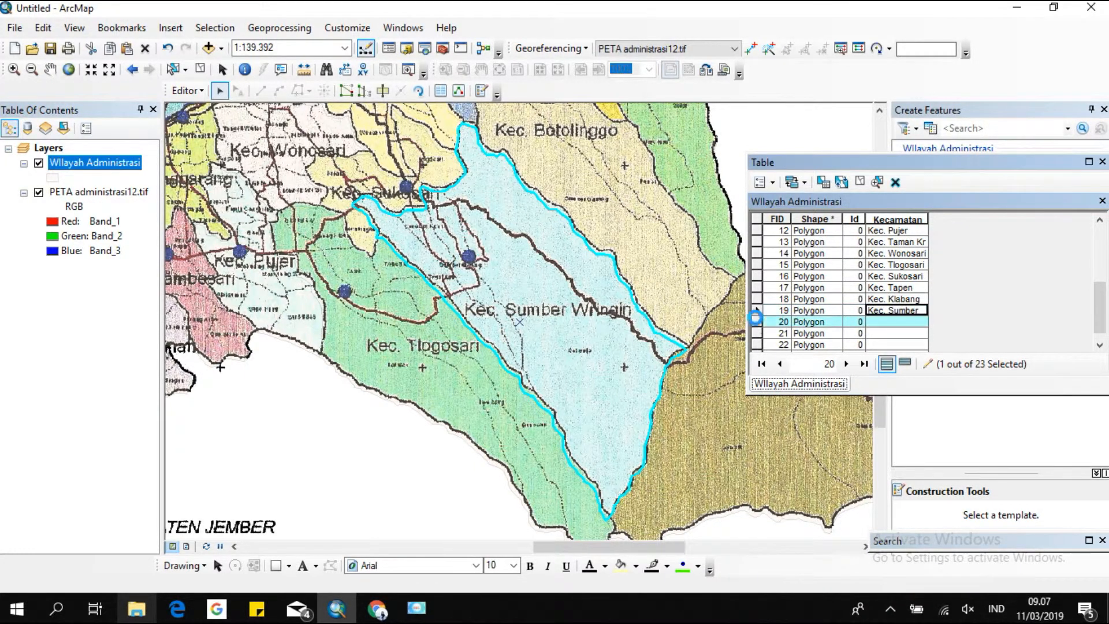
left_click(887, 322)
type("Kec. Sempol")
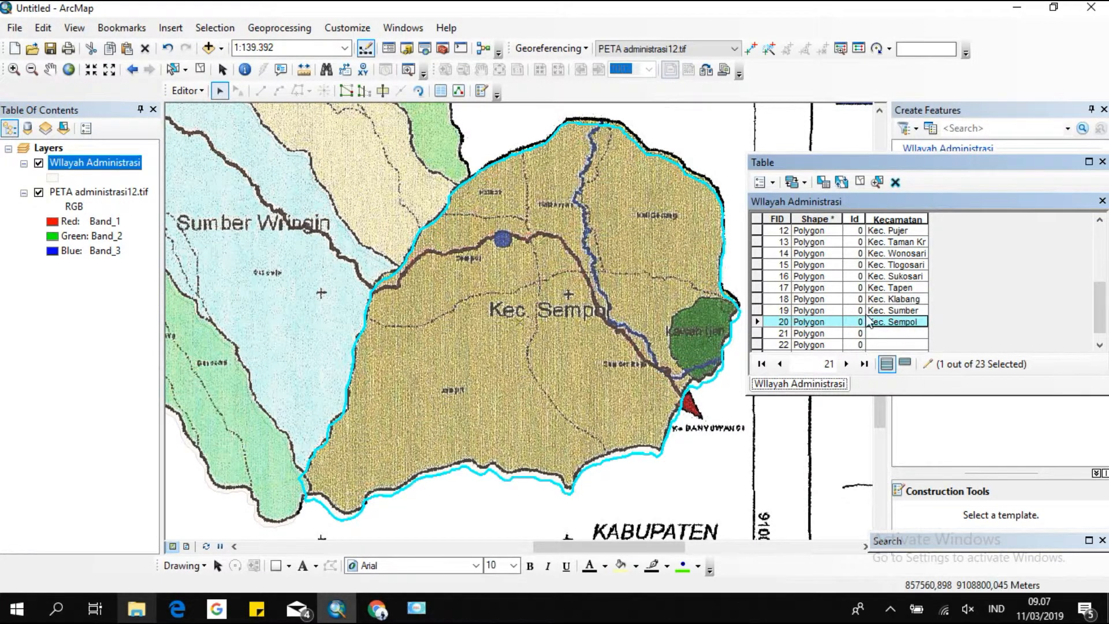
Enter Kec. Cermee as the Kecamatan name of the polygon with FID 21.
double_click(756, 333)
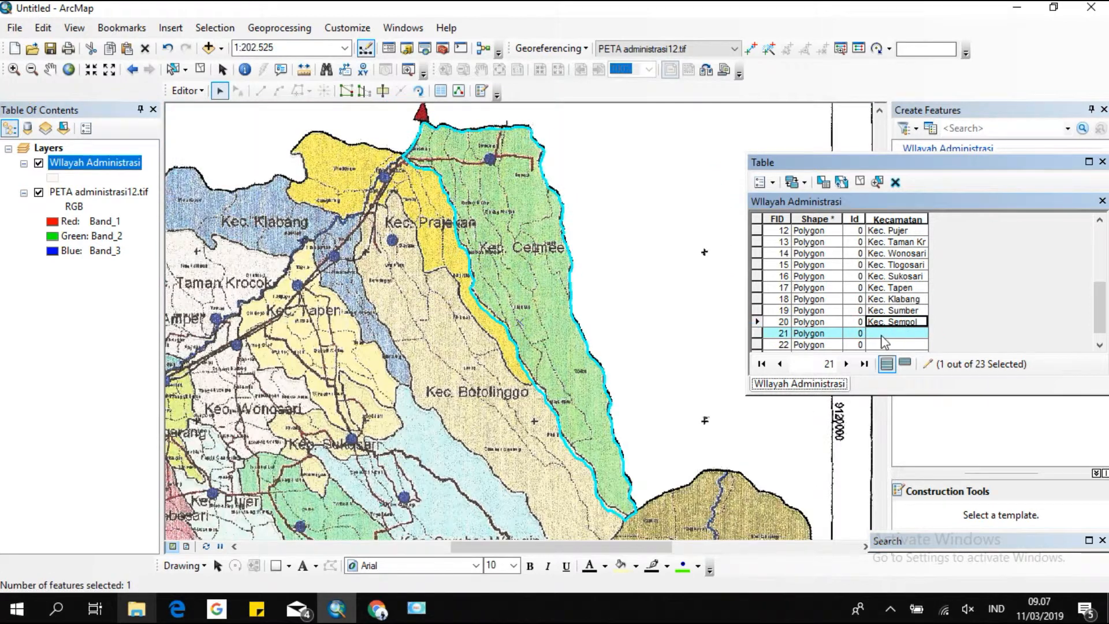
left_click(896, 334)
type("Kec. Cermee")
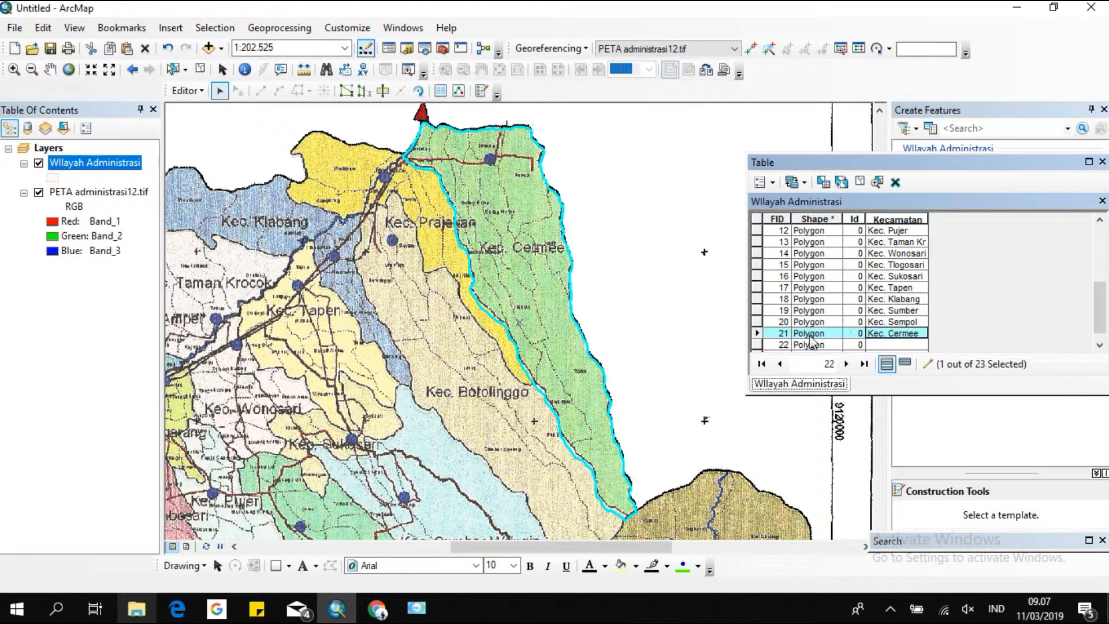
Enter Kec. Prajekan as the Kecamatan name of the polygon with FID 22, discarding the stray extra row.
double_click(758, 345)
left_click(897, 334)
type("Kec. Prajekan")
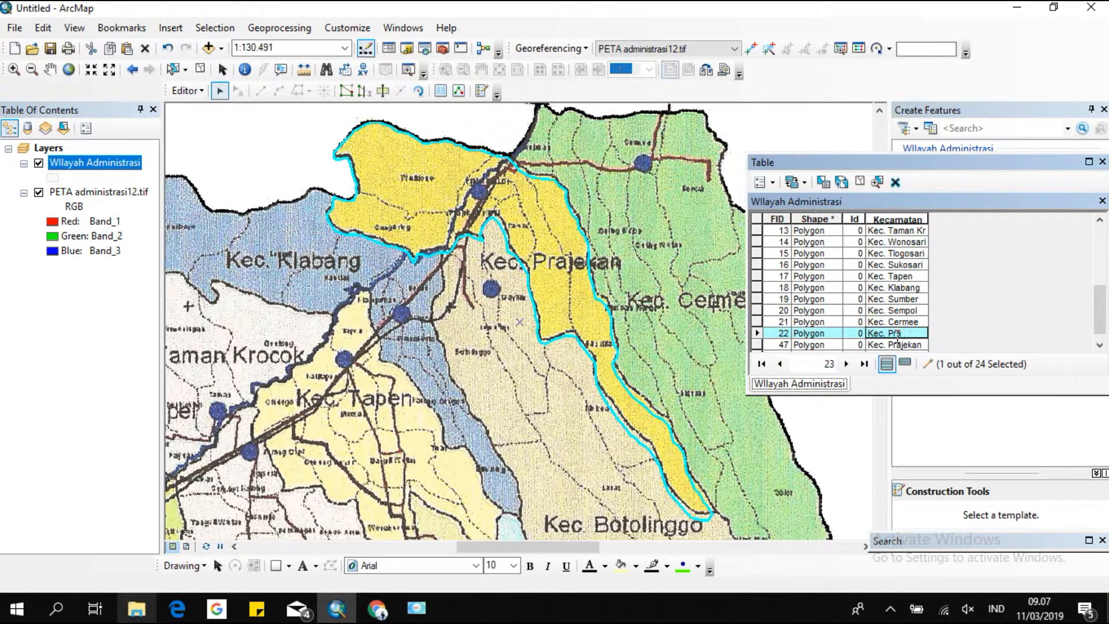
left_click(759, 345)
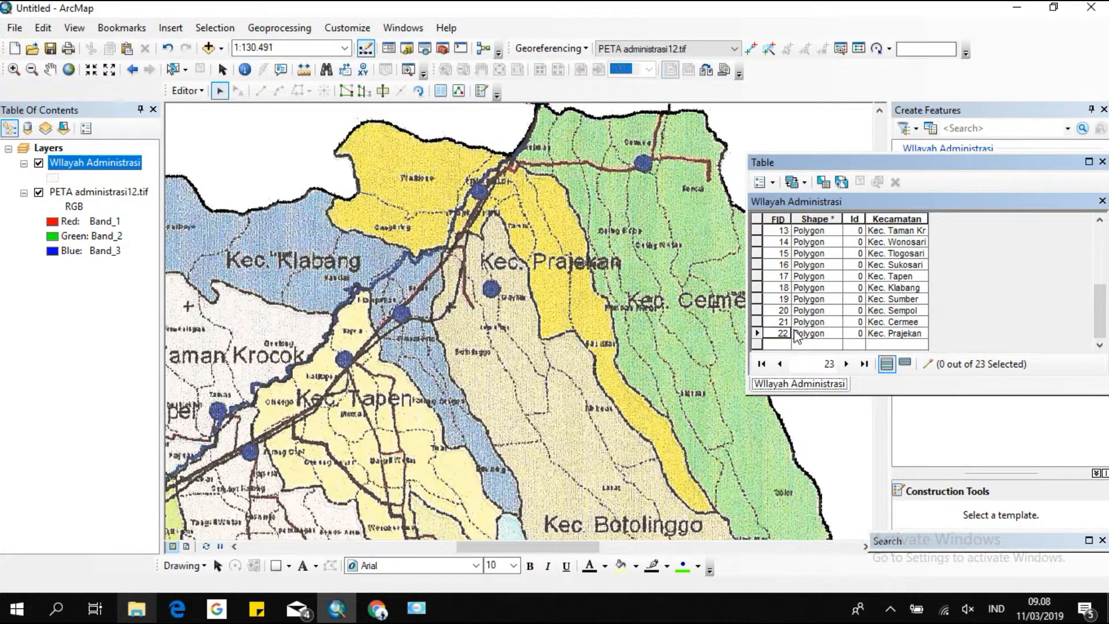
left_click(758, 334)
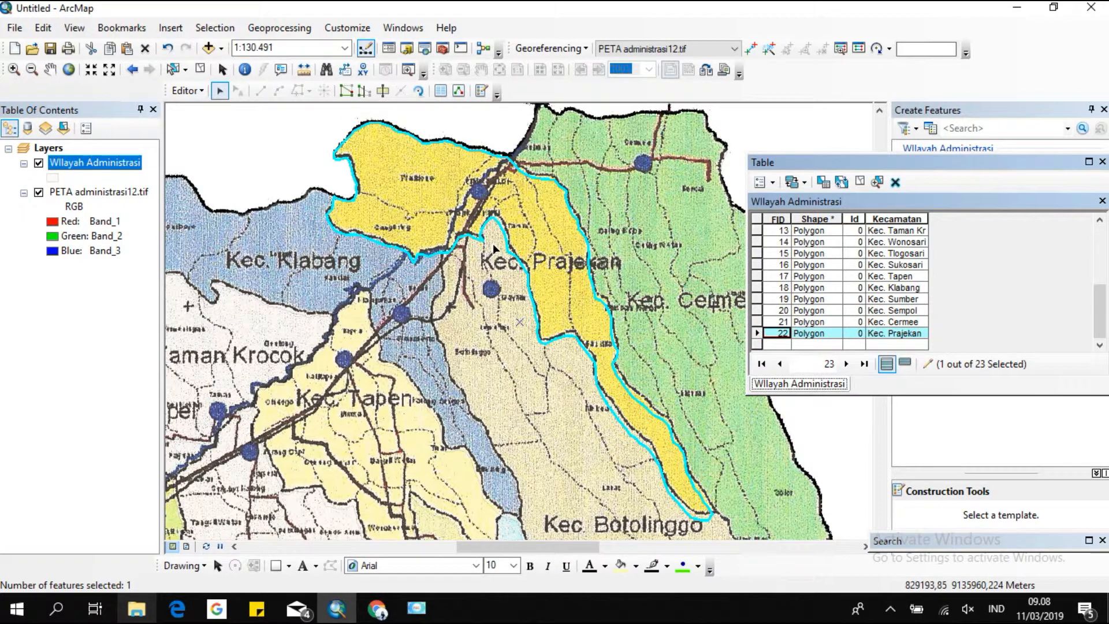
Stop the editing session and save the attribute edits.
left_click(186, 90)
left_click(205, 127)
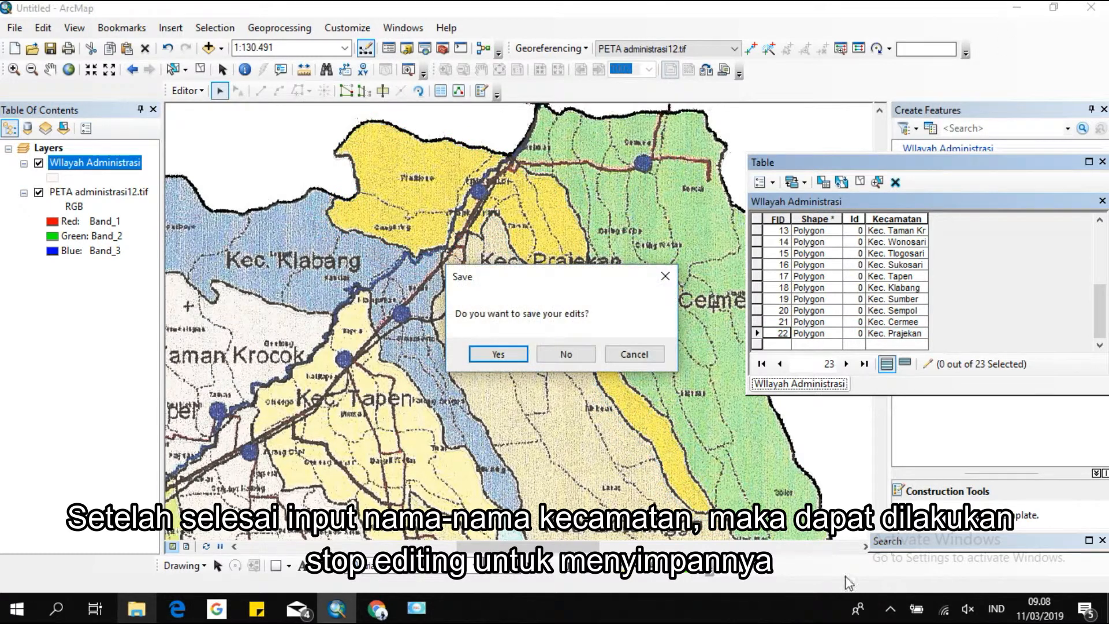
left_click(478, 354)
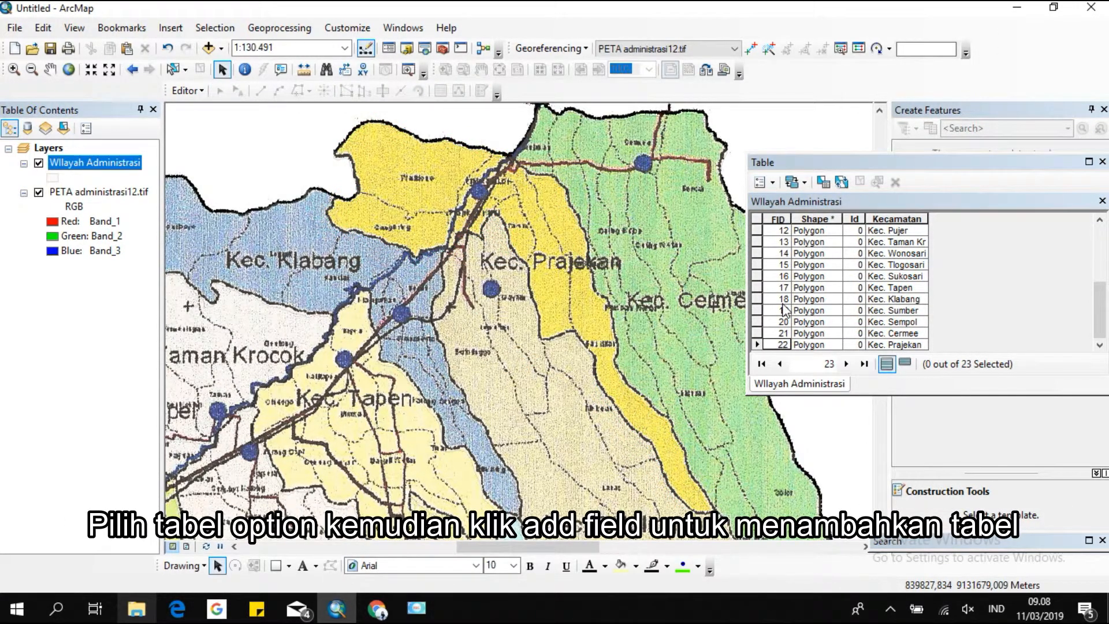
Add a Double field named LuasKec with precision 10 and scale 2 to the Wilayah Administrasi table.
left_click(777, 182)
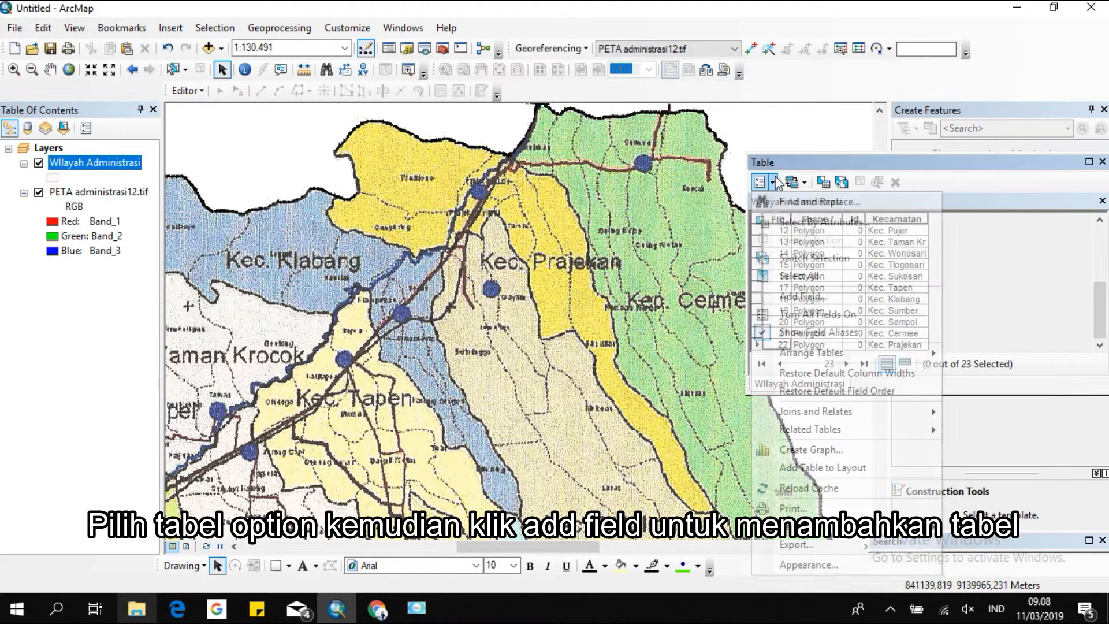
left_click(785, 299)
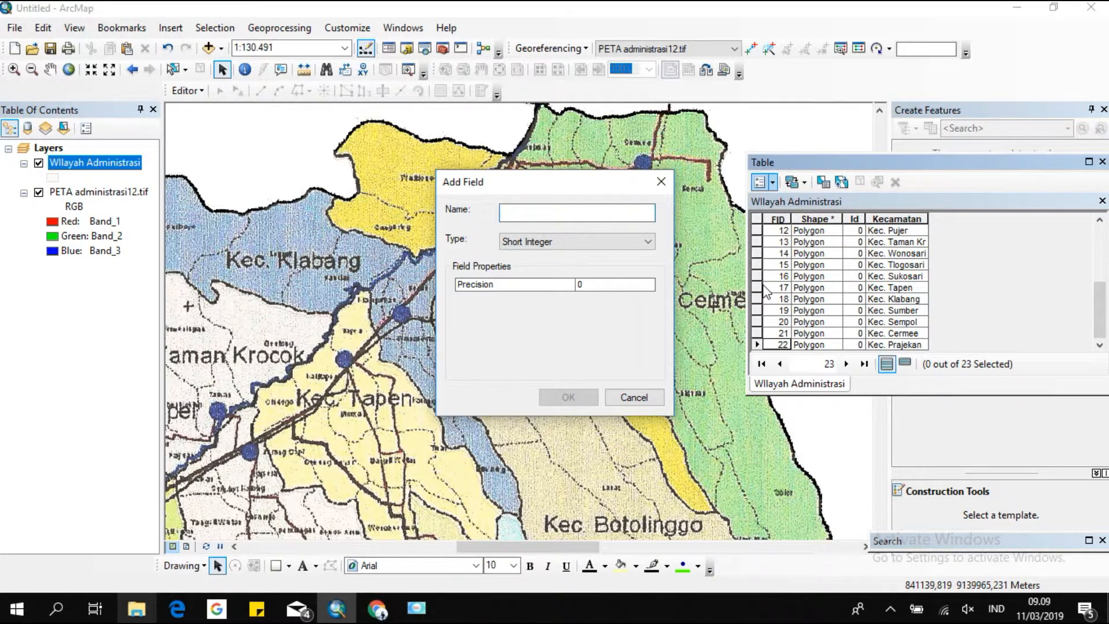
type("LuasKec")
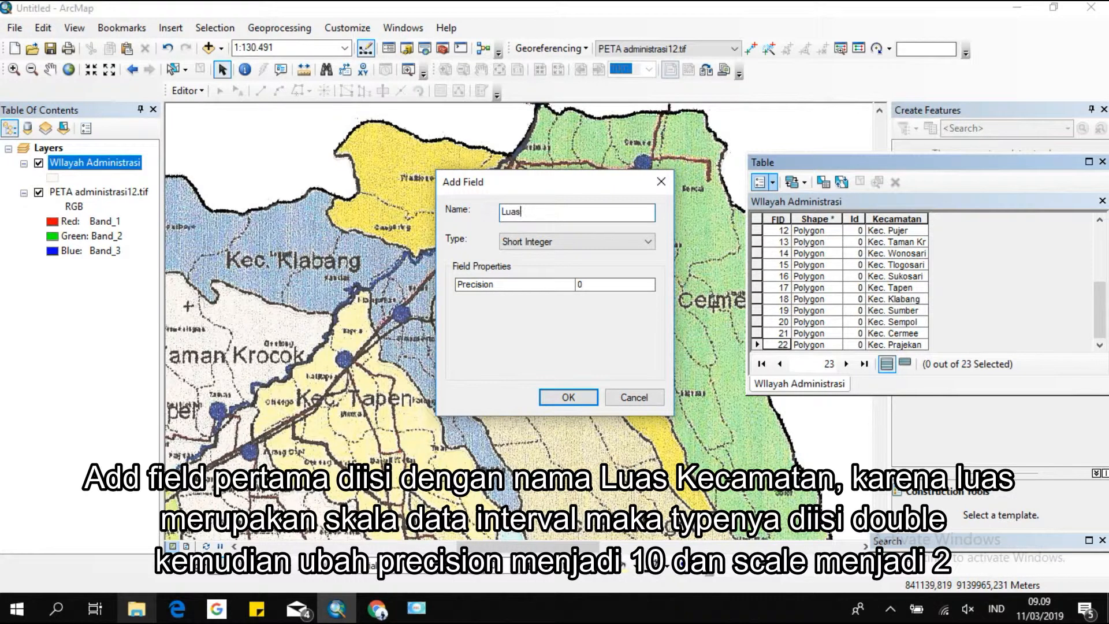
left_click(629, 243)
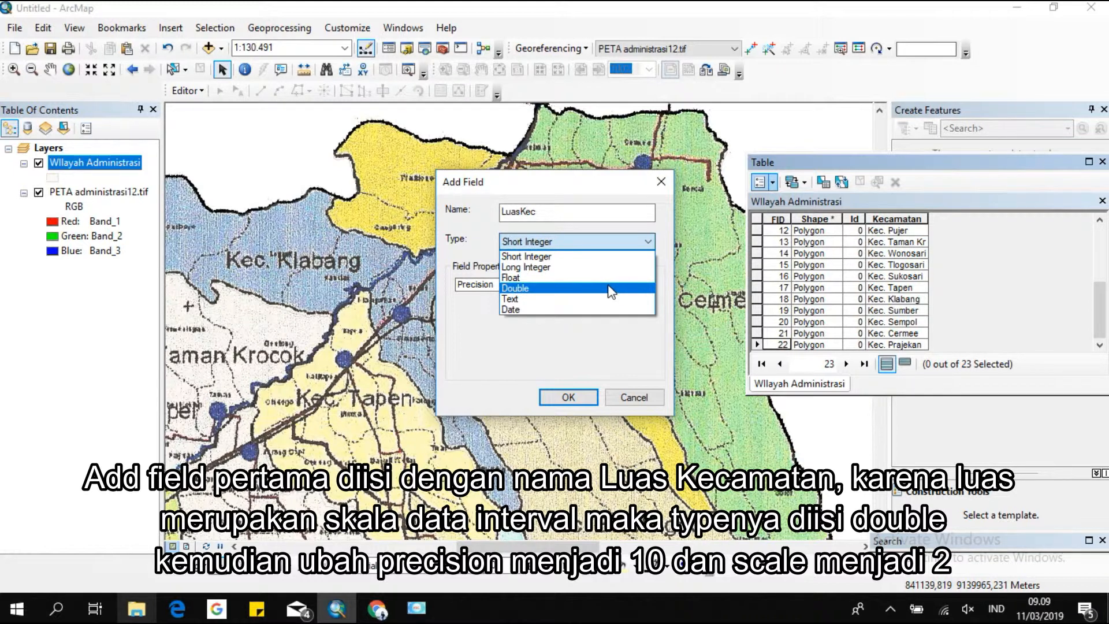
left_click(611, 289)
left_click(610, 286)
type("10")
left_click(608, 298)
type("2")
left_click(581, 399)
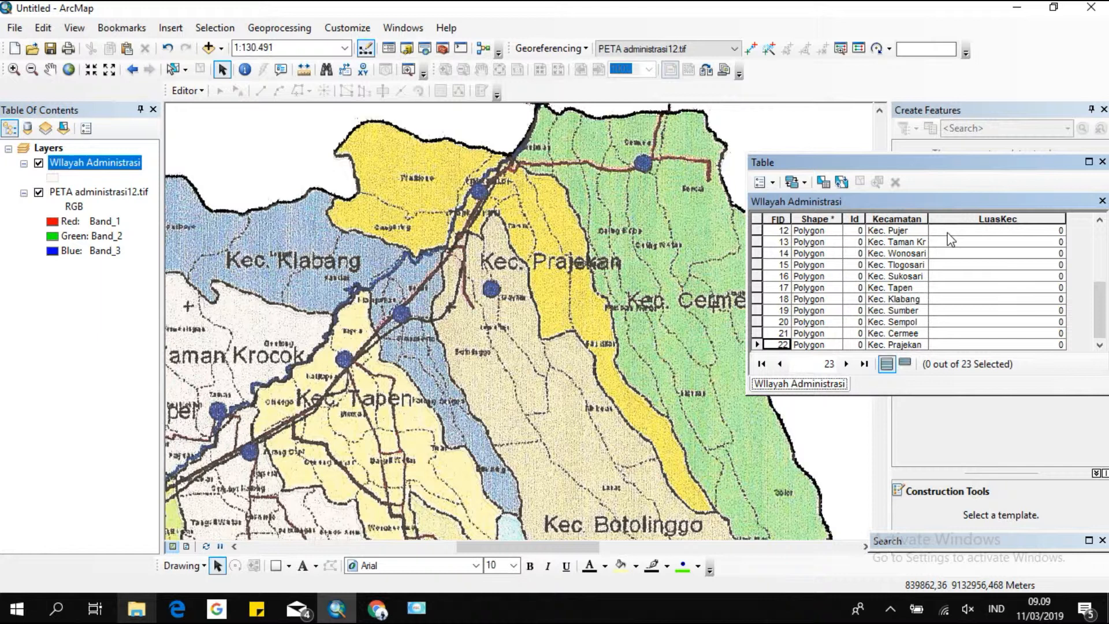
Calculate the LuasKec field as each polygon's area in Square Kilometers using the data source coordinate system.
right_click(954, 219)
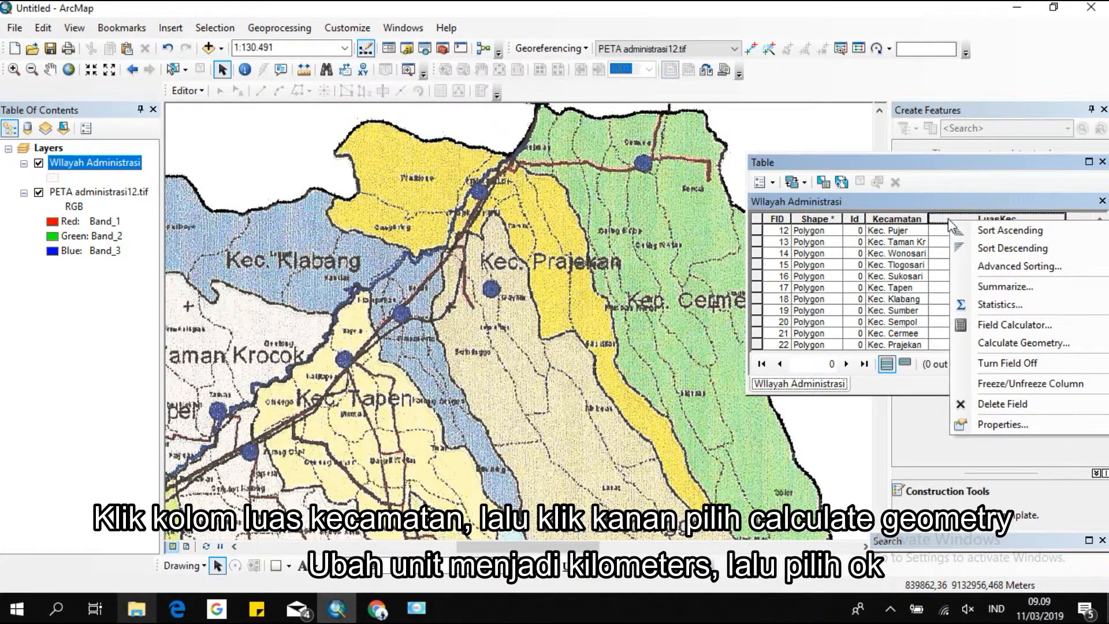
left_click(948, 218)
right_click(948, 217)
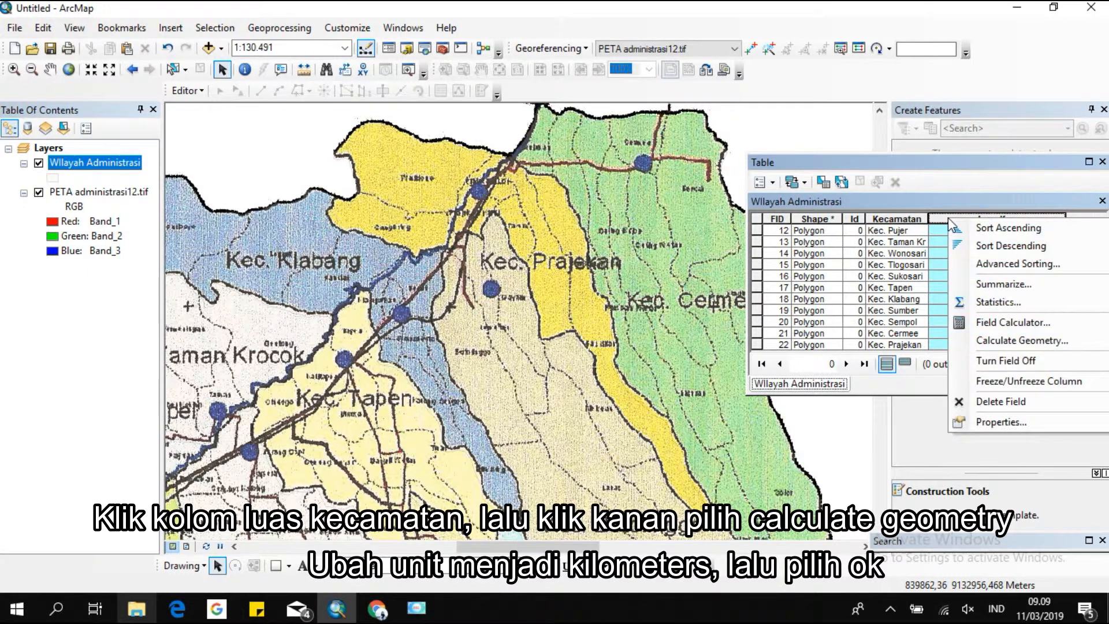
left_click(984, 339)
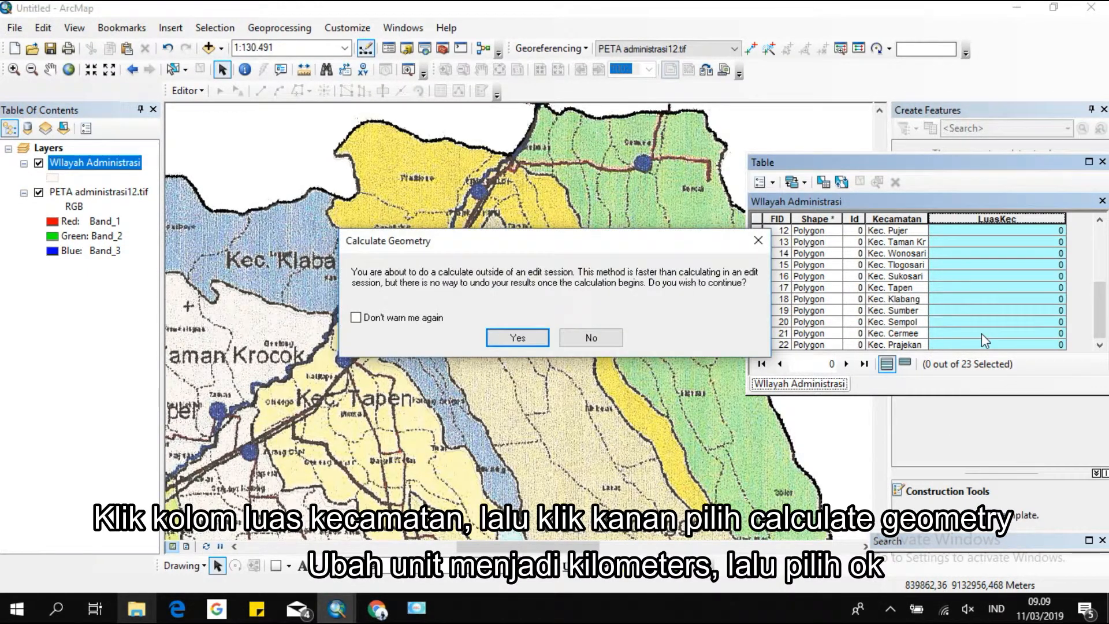
left_click(530, 338)
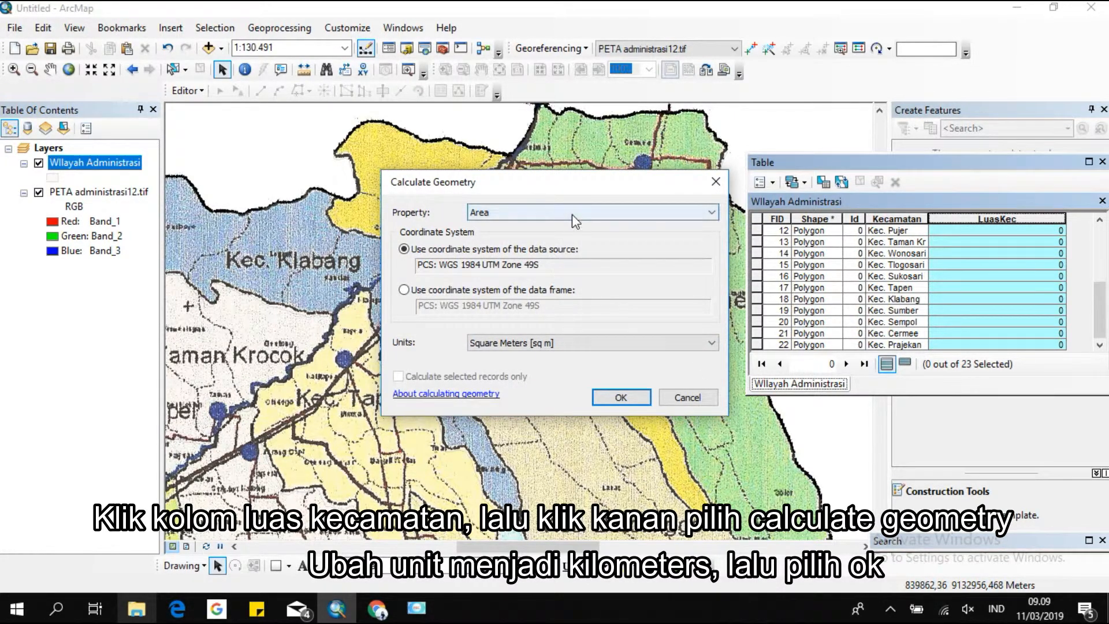
left_click(572, 343)
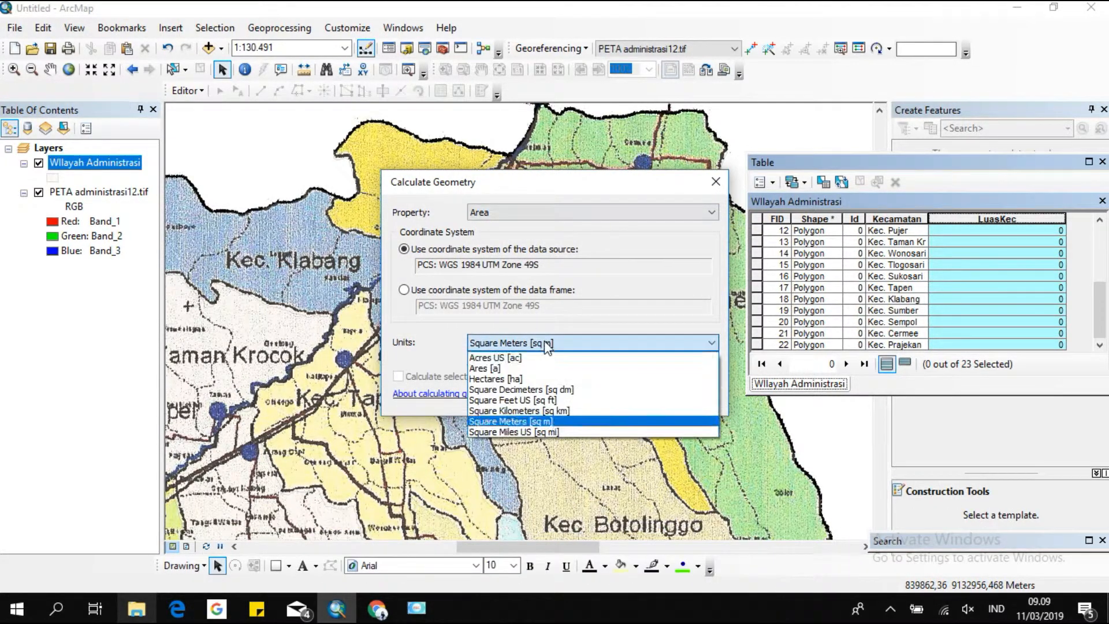
left_click(532, 411)
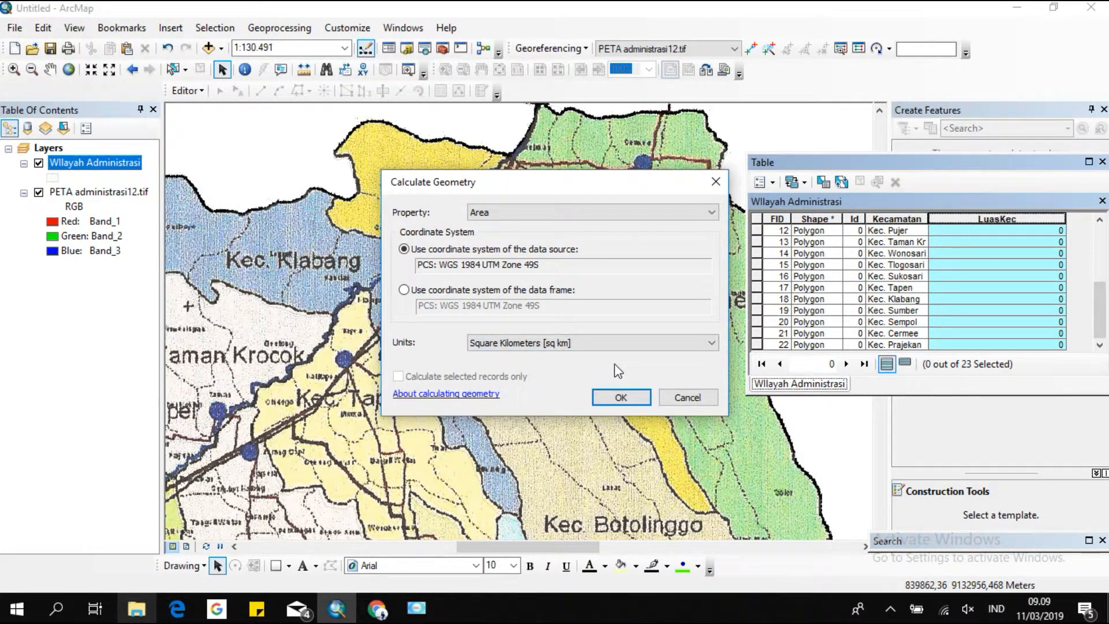
left_click(626, 397)
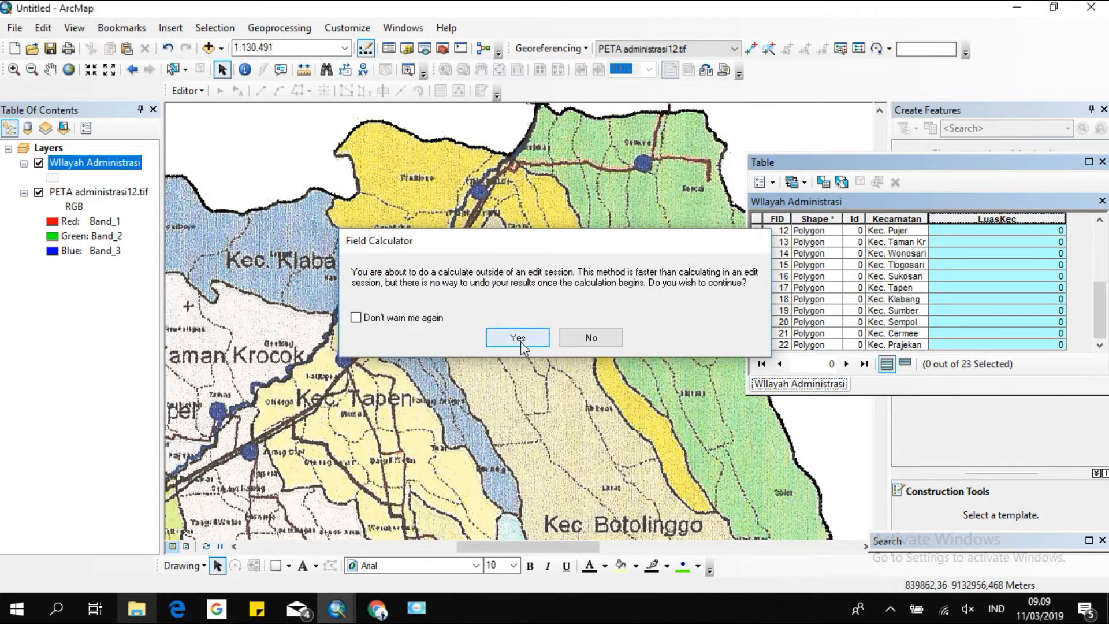
left_click(521, 340)
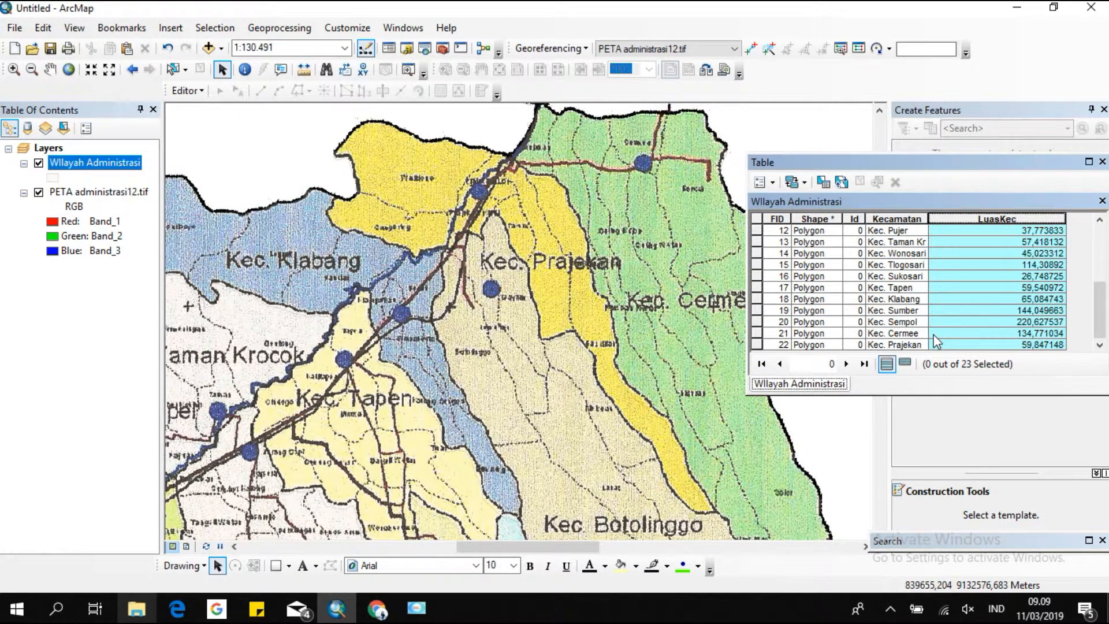
Move and enlarge the attribute table window and fit the LuasKec column width to its contents.
left_click_drag(957, 168, 684, 156)
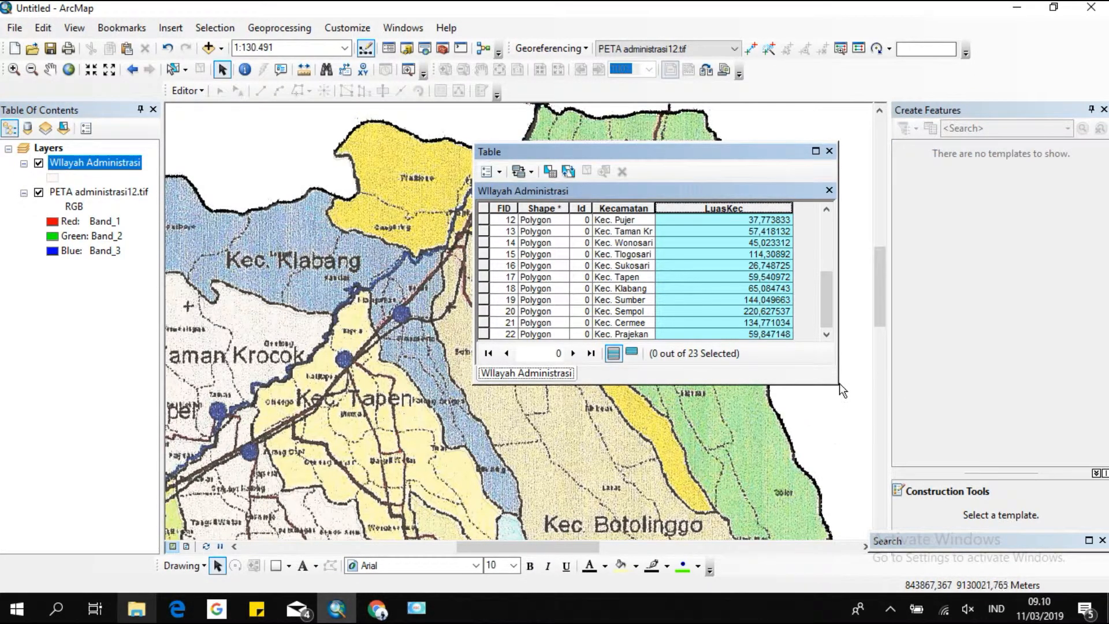
left_click_drag(831, 384, 799, 499)
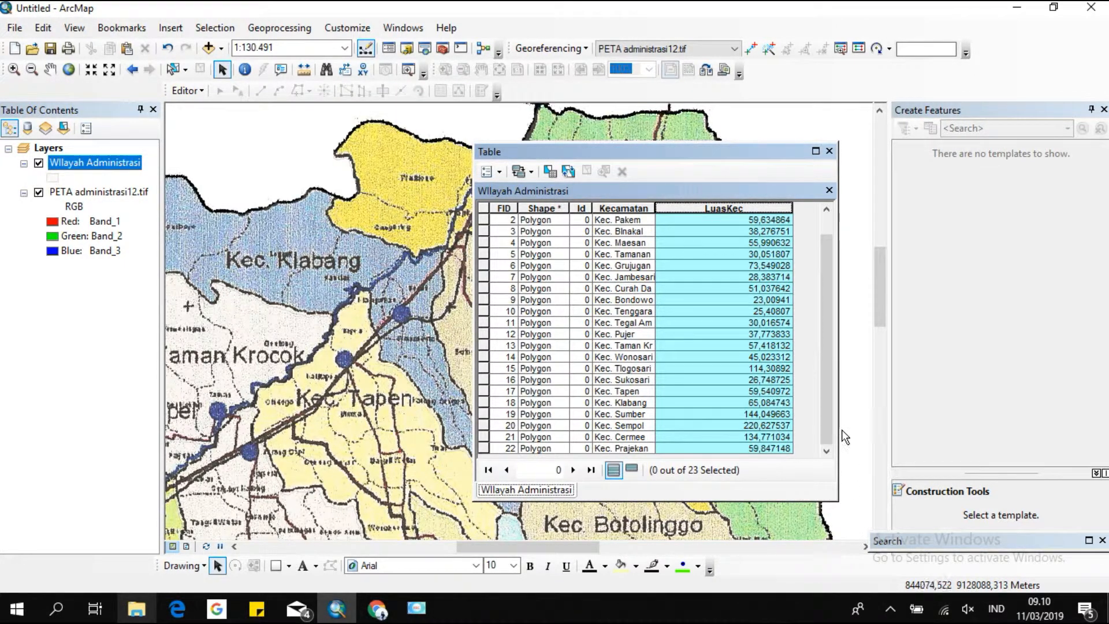
left_click_drag(793, 209, 729, 218)
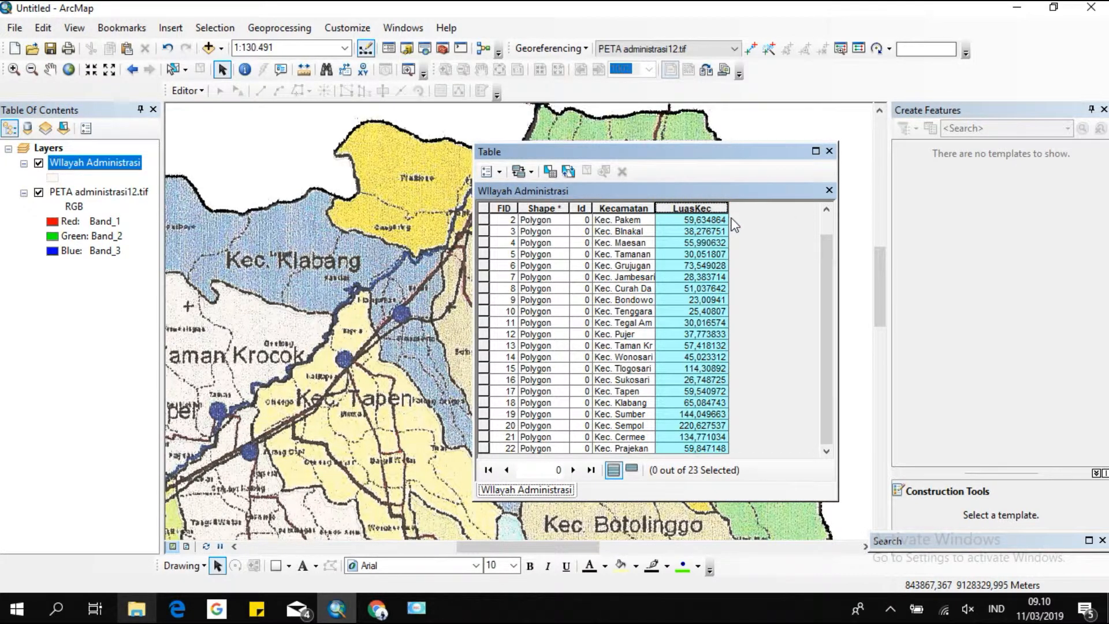
double_click(729, 209)
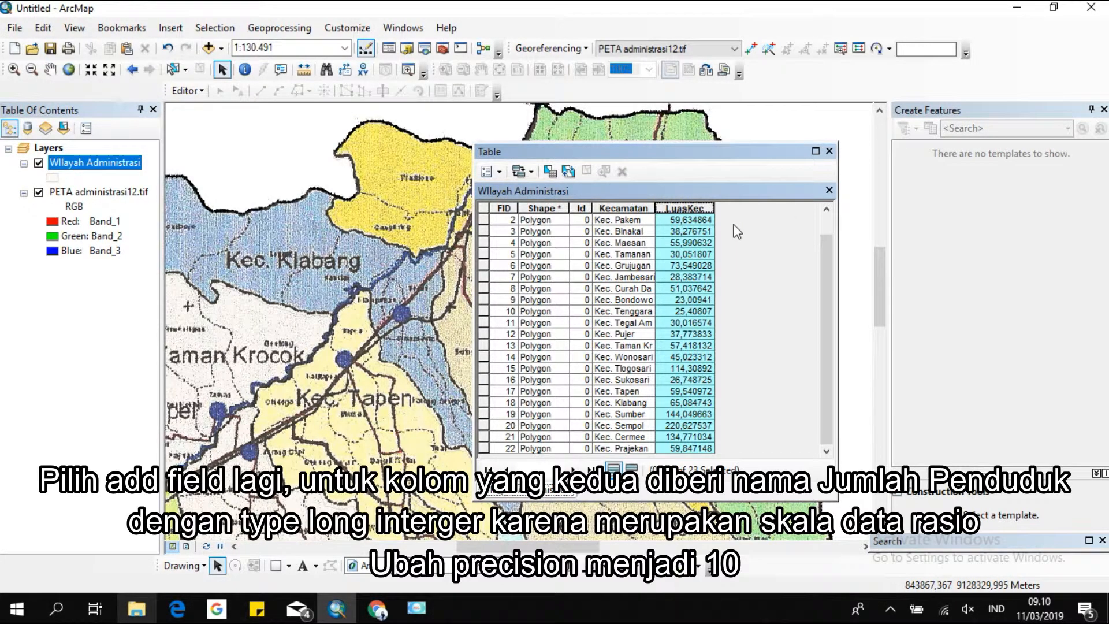
Add a Long Integer field named JumlahPnddk with precision 10, accepting the automatically shortened field name.
left_click(495, 172)
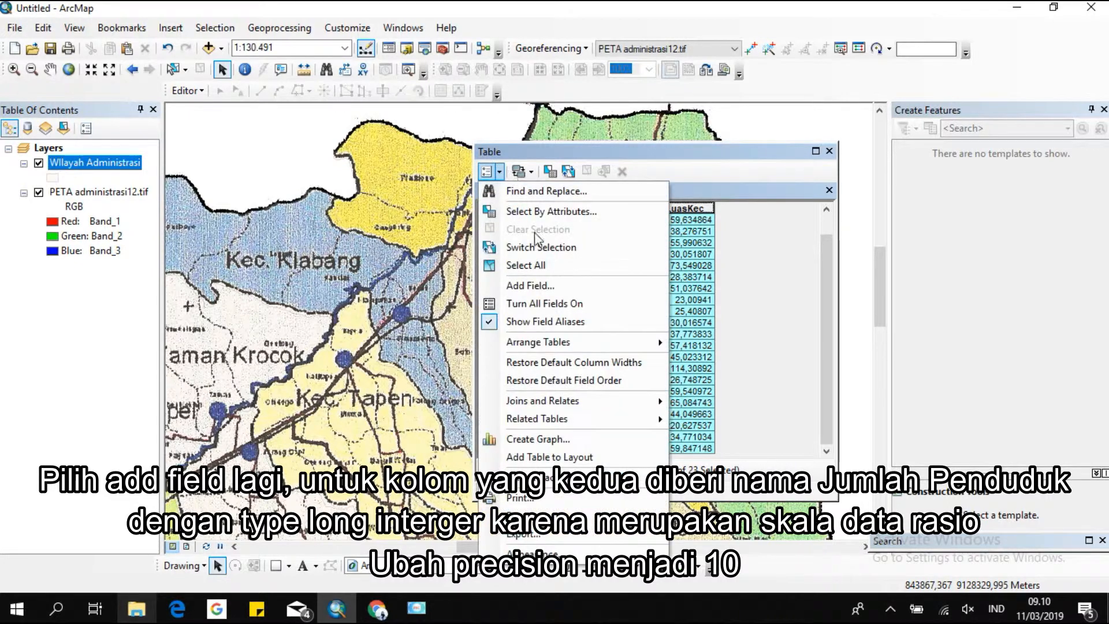
left_click(535, 285)
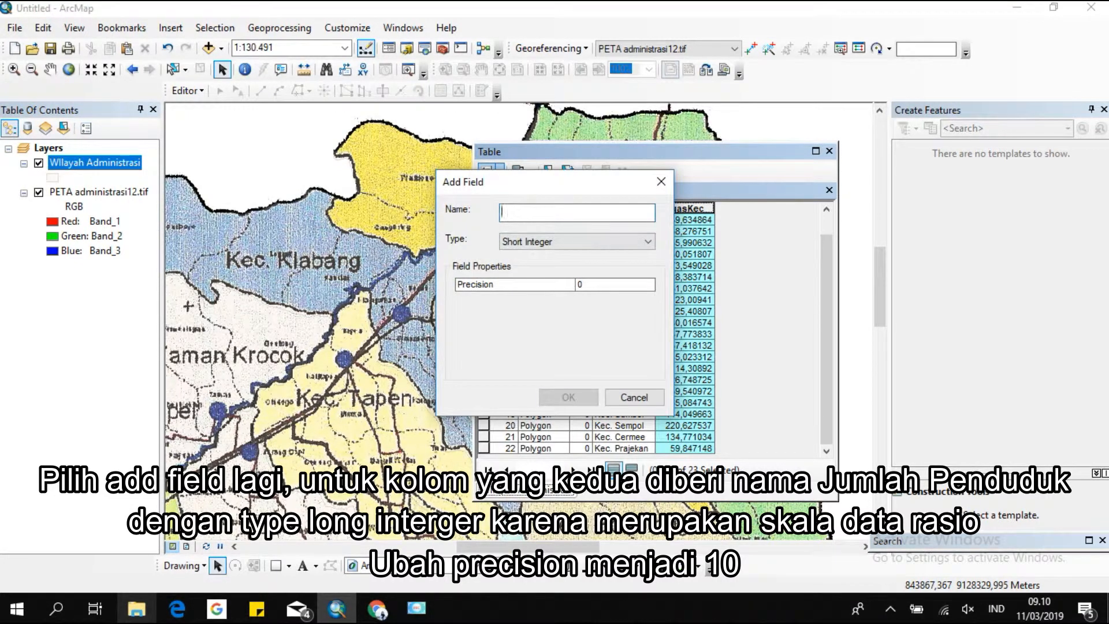
type("JumlahPedndu")
key("BackSpace")
type("duk")
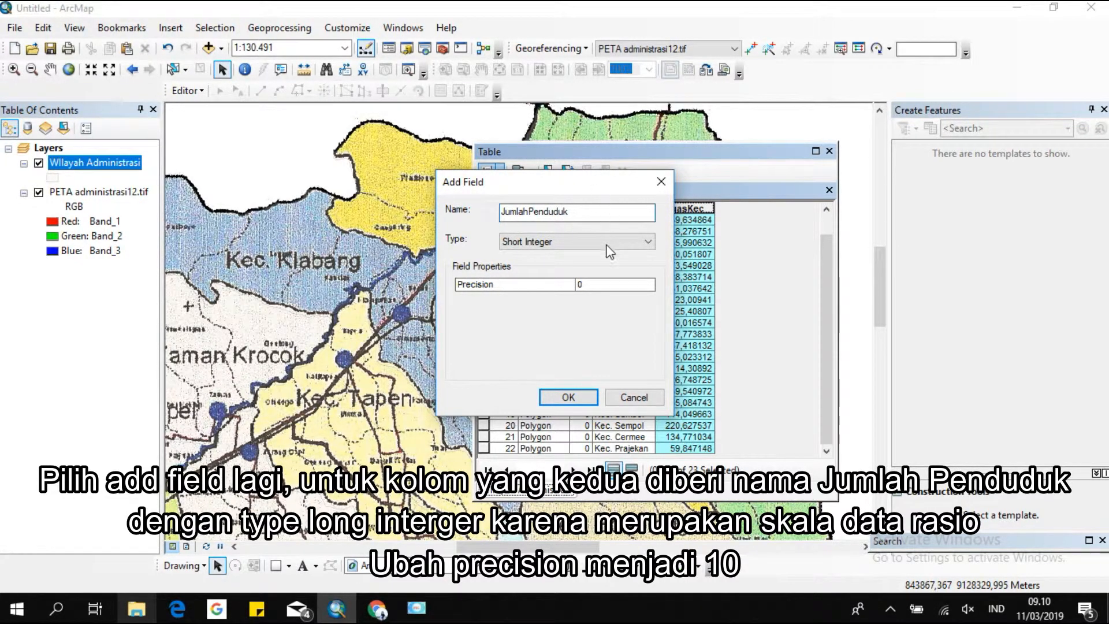
key("BackSpace")
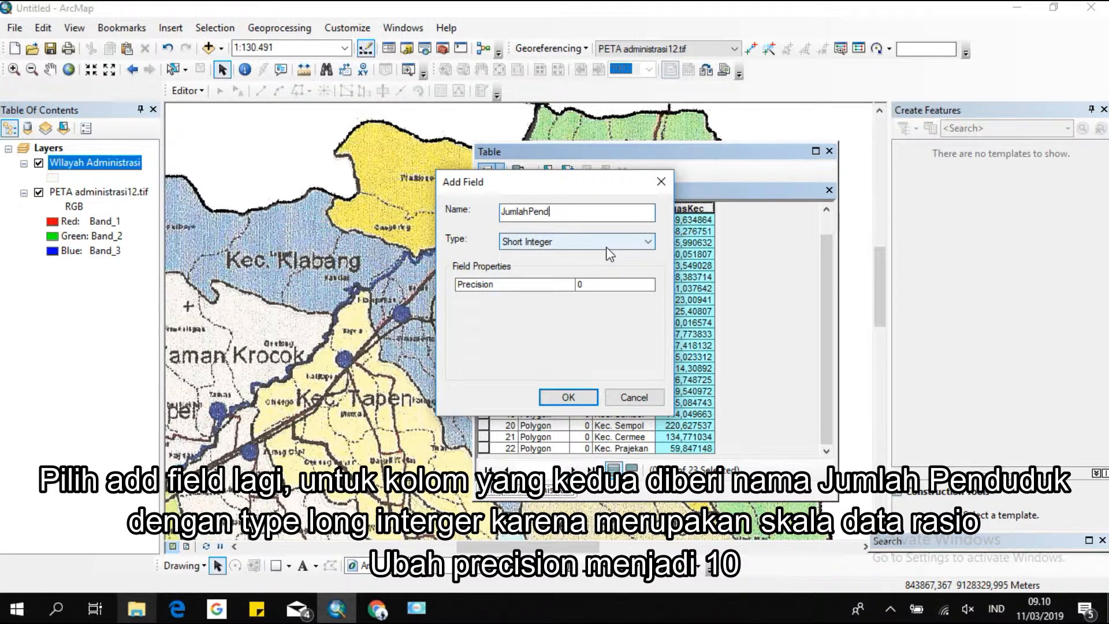
key("BackSpace")
type("nddk")
left_click(603, 241)
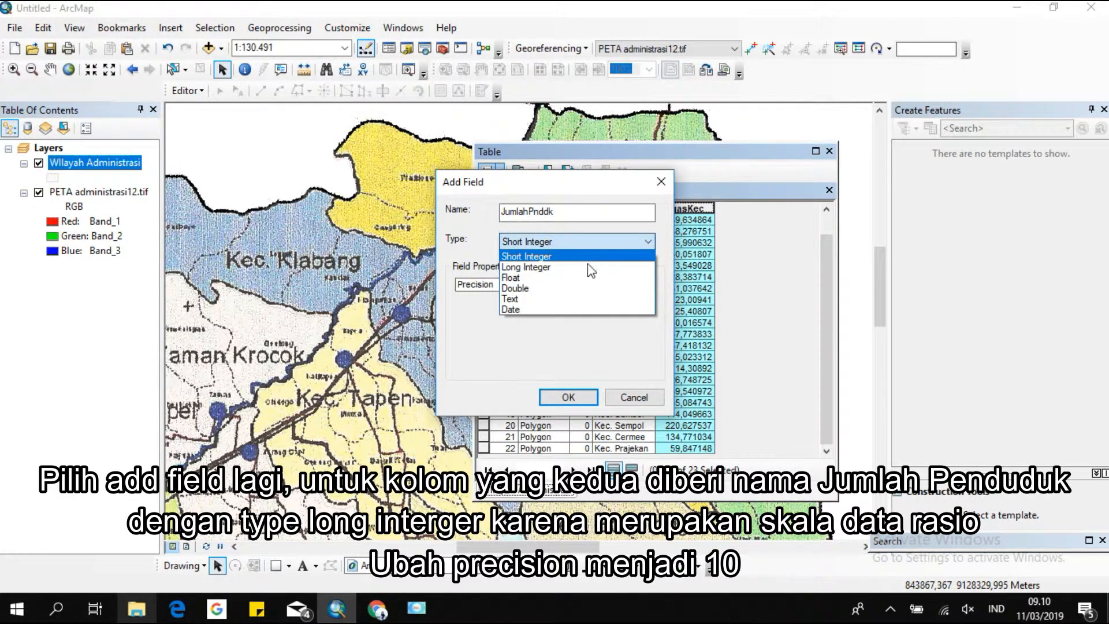
left_click(593, 263)
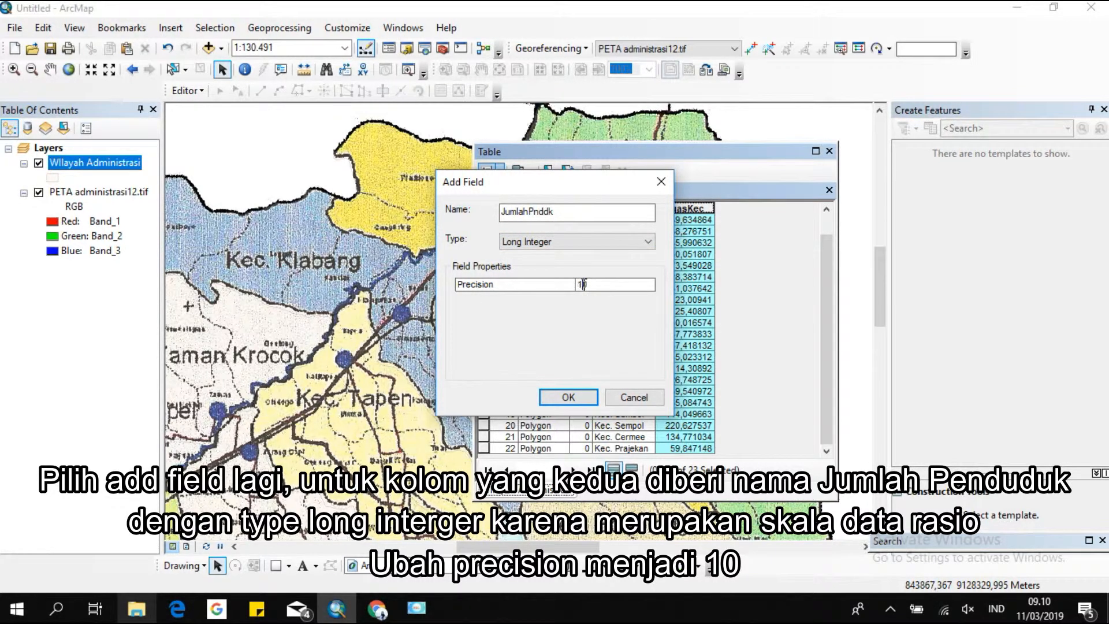
left_click(572, 394)
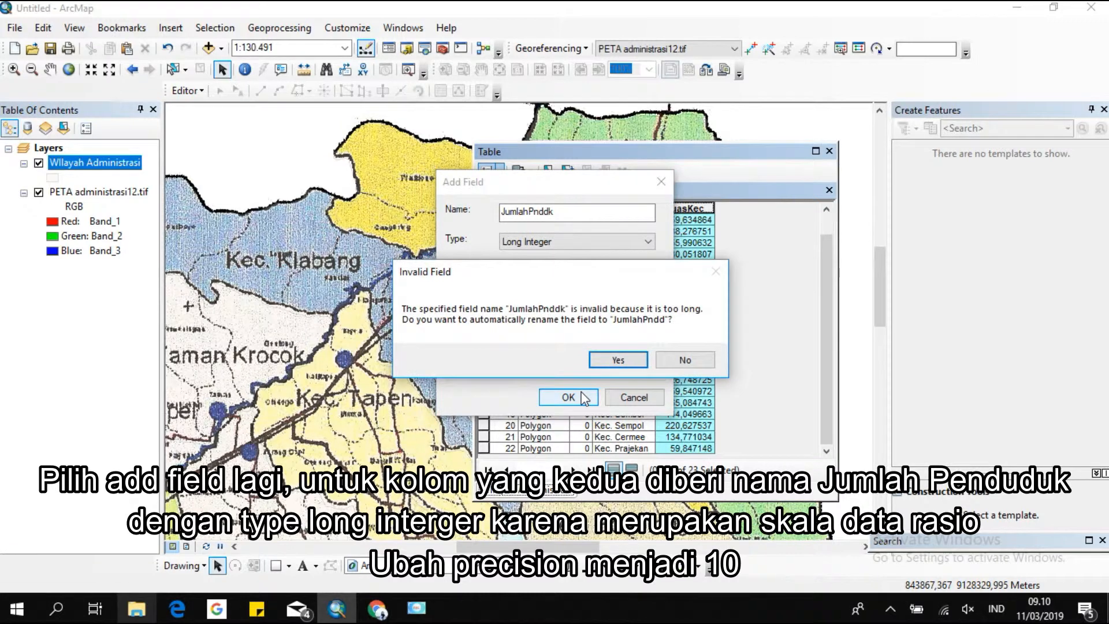
left_click(618, 360)
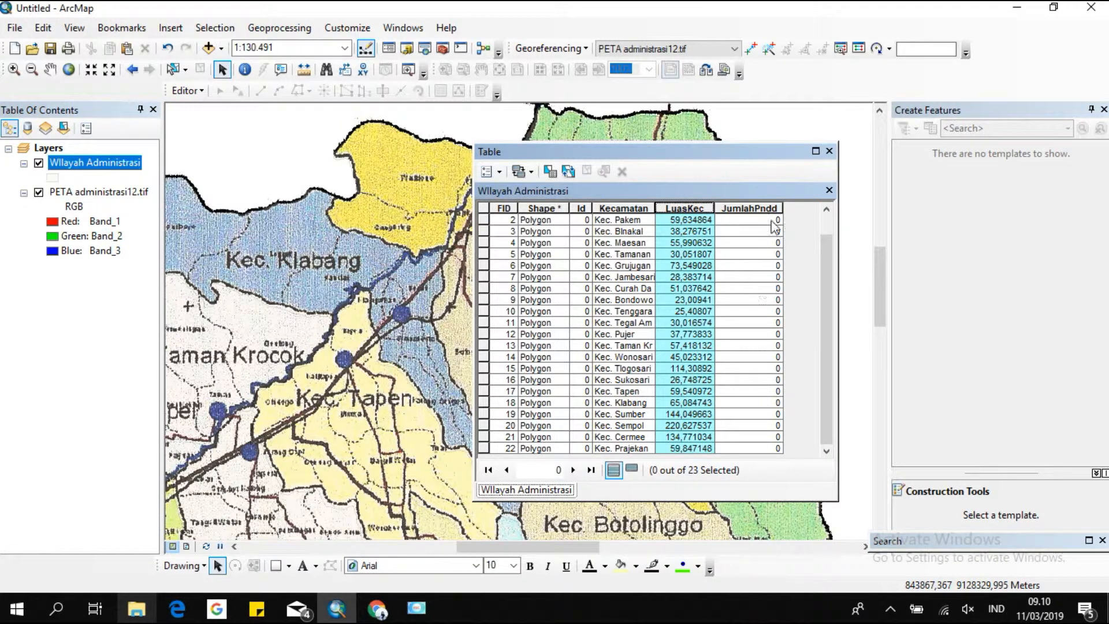
Add a Long Integer field named KepadatanPddk with precision 10, accepting the automatically shortened field name.
left_click(490, 171)
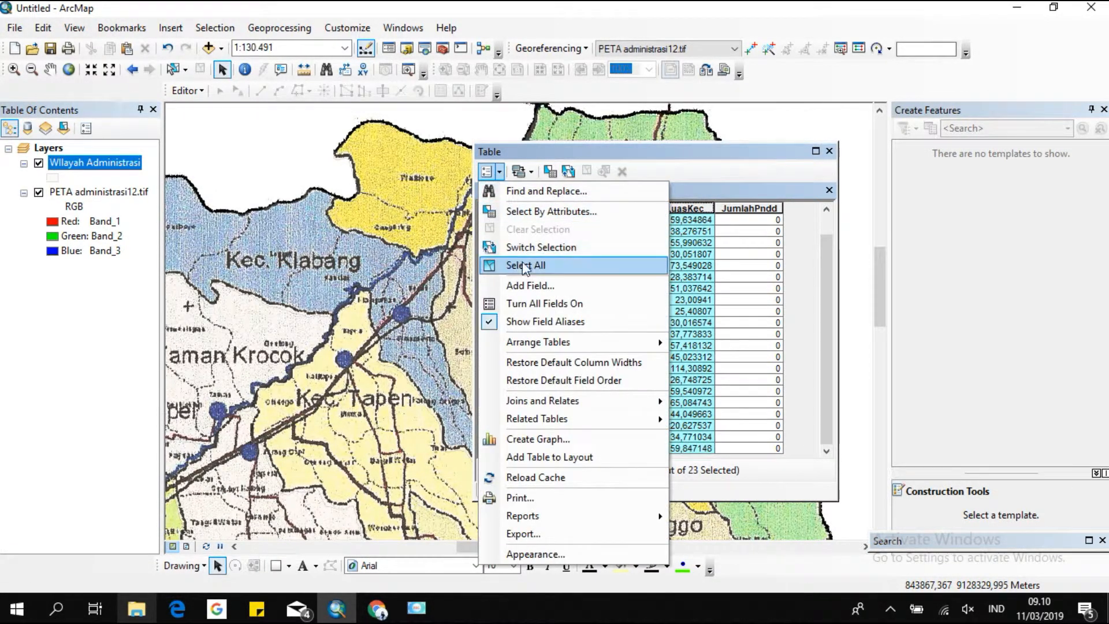
left_click(530, 285)
type("K")
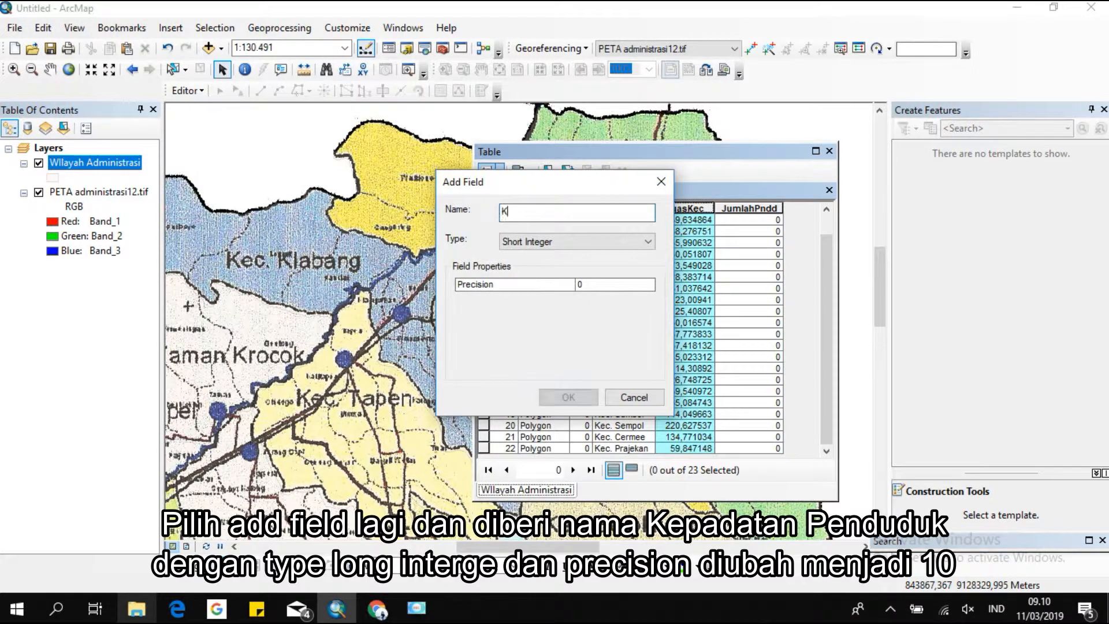
type("epaada")
key("BackSpace")
key("BackSpace")
key("BackSpace")
type("datanPddk")
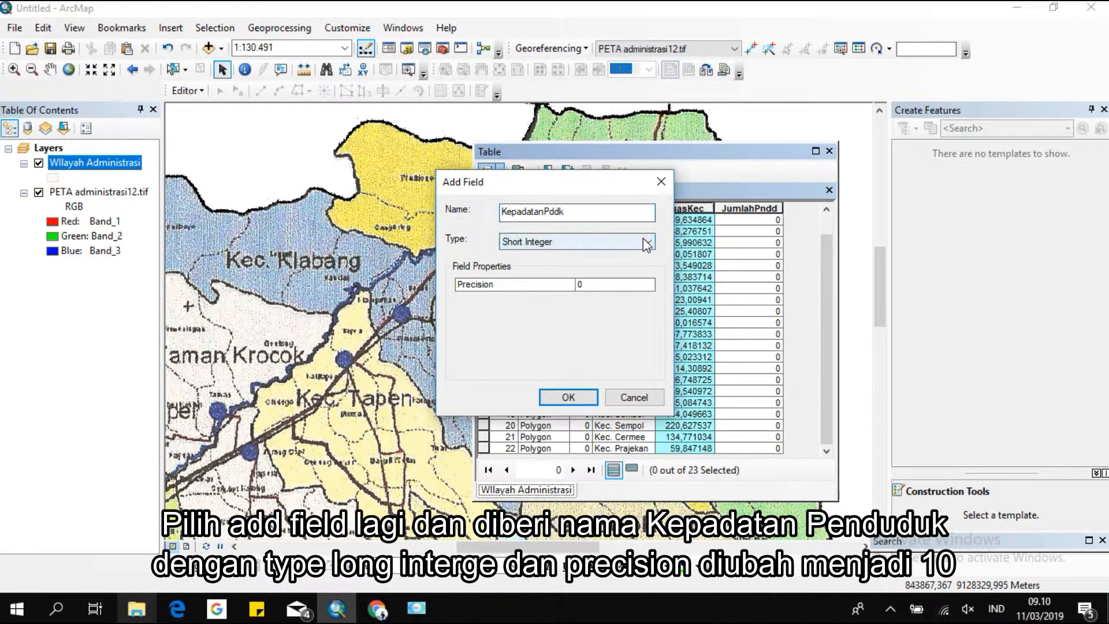
left_click(647, 242)
left_click(628, 265)
left_click(592, 288)
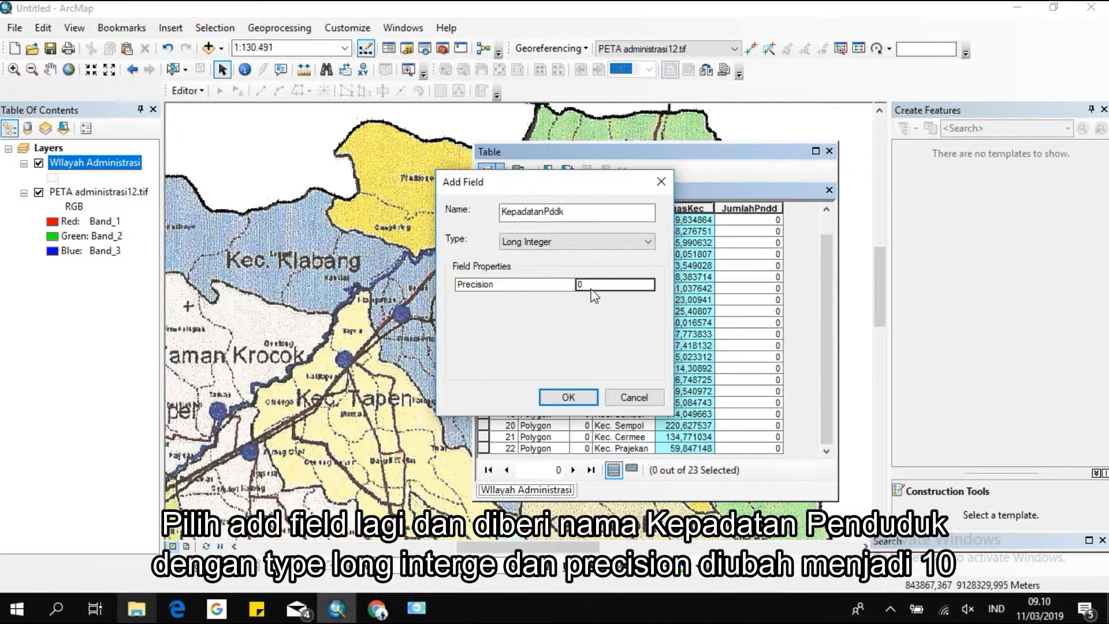
left_click(584, 287)
key("BackSpace")
type("10")
left_click(569, 397)
left_click(592, 358)
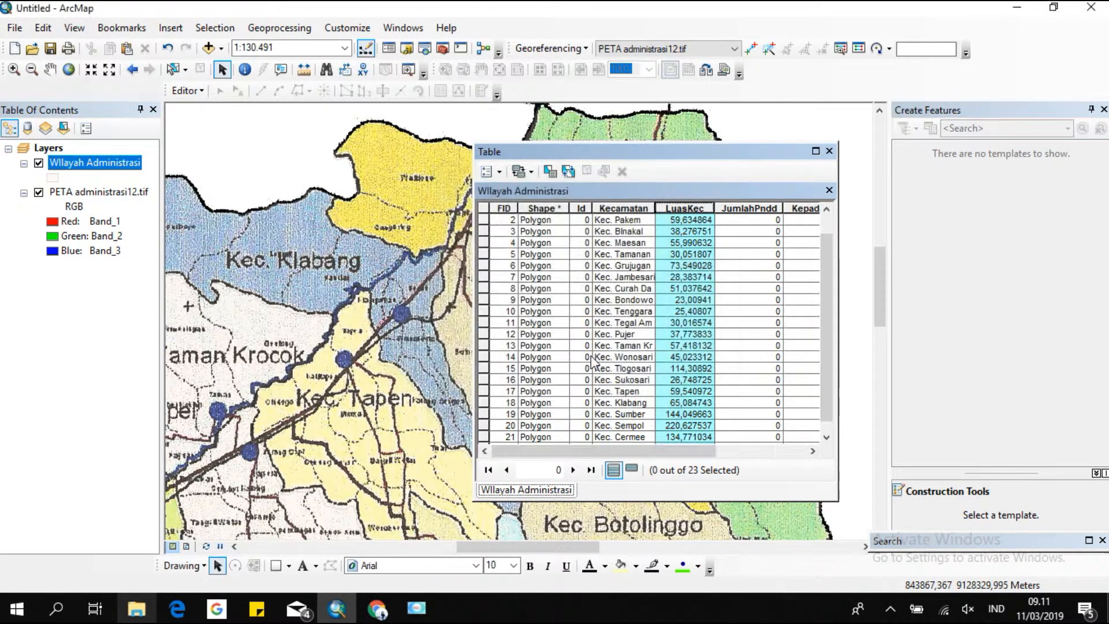
Add a Text field named Kelas with length 50 and widen the table window to show it.
left_click(488, 171)
left_click(532, 285)
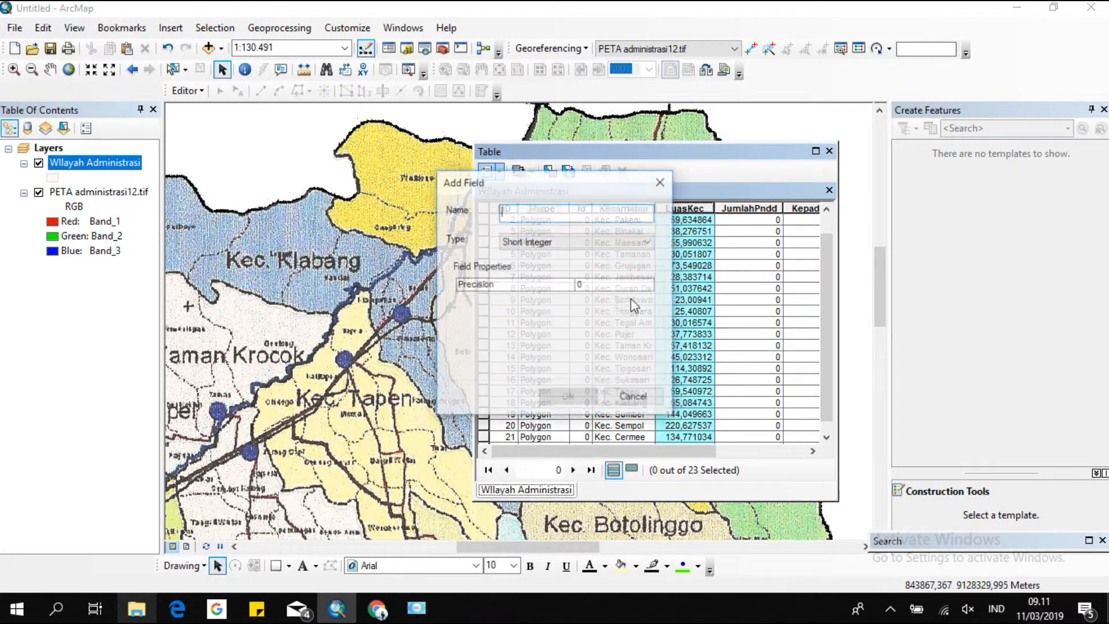
type("Kelas")
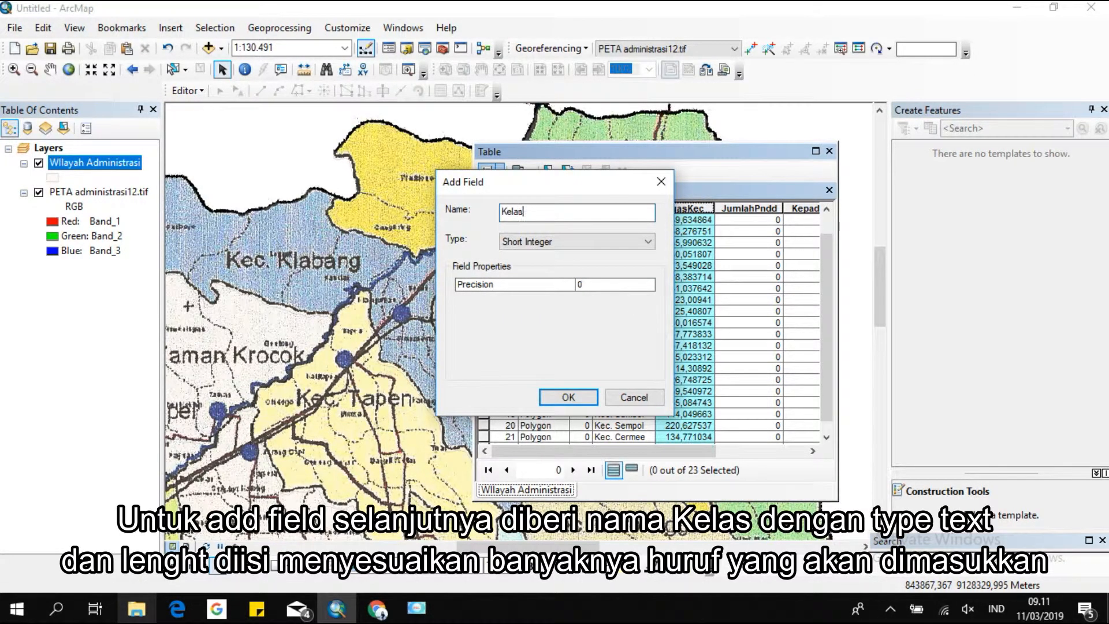
left_click(630, 246)
left_click(602, 299)
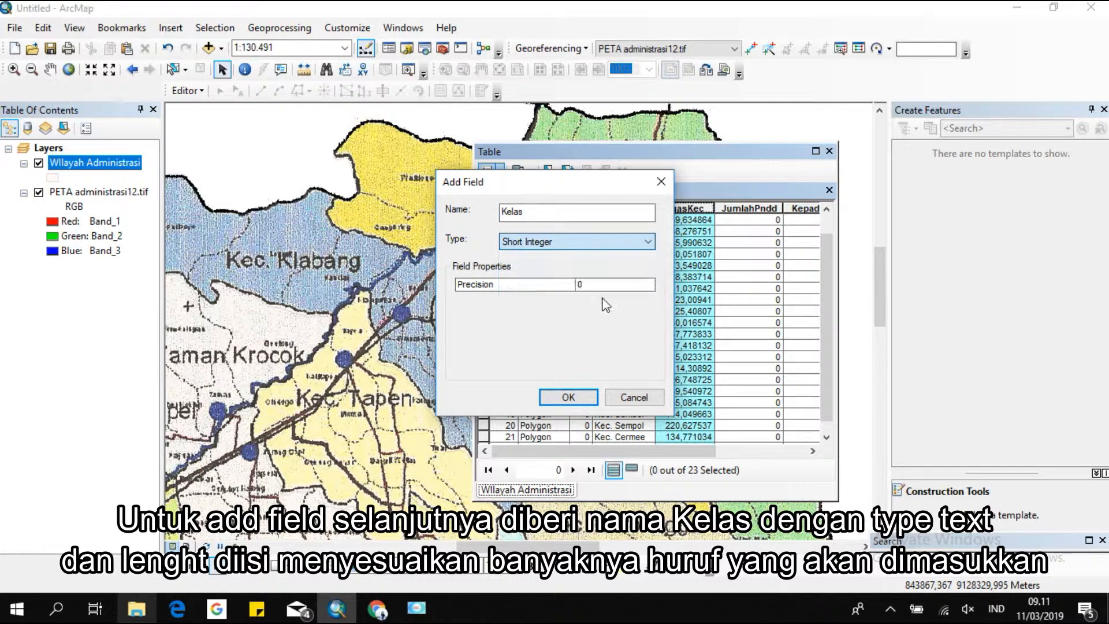
left_click(568, 398)
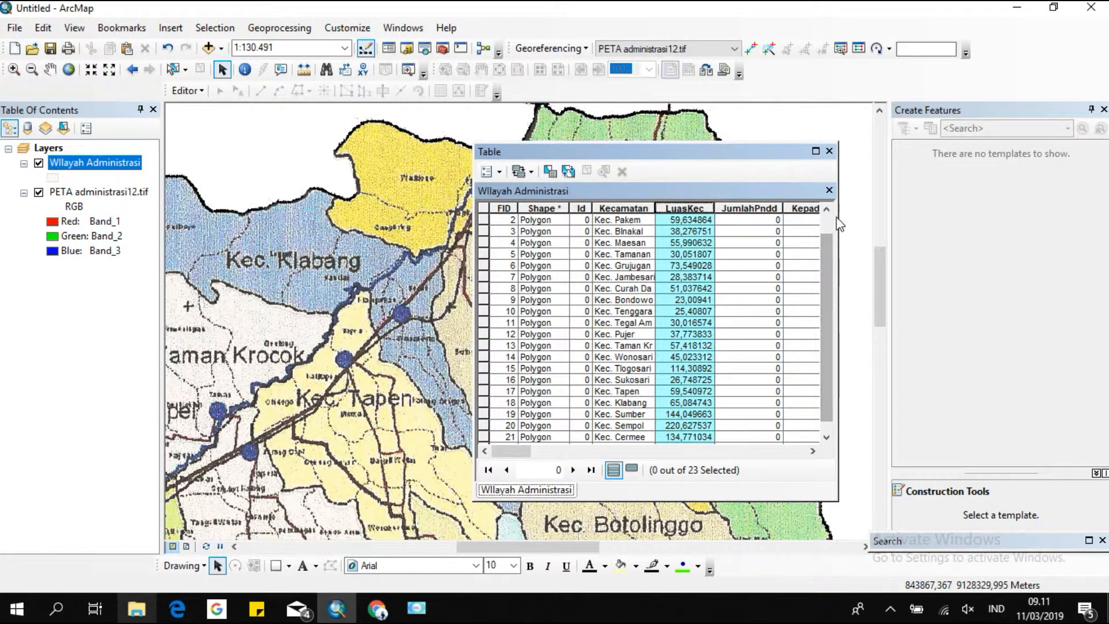
left_click_drag(838, 231, 1033, 235)
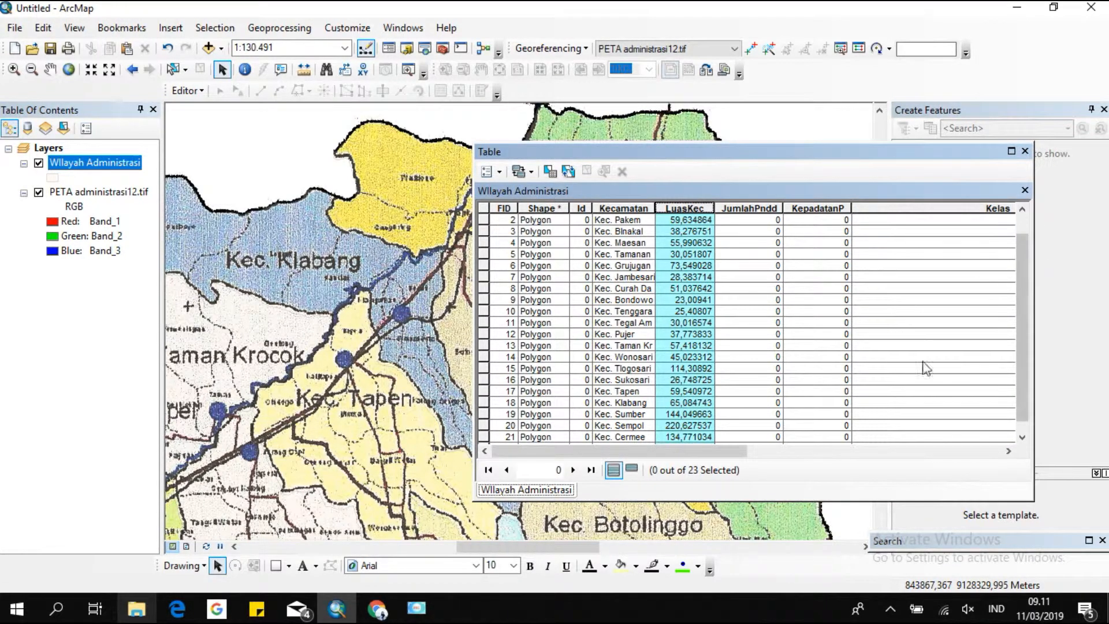
Narrow the Kelas column in the attribute table.
left_click_drag(686, 451, 939, 451)
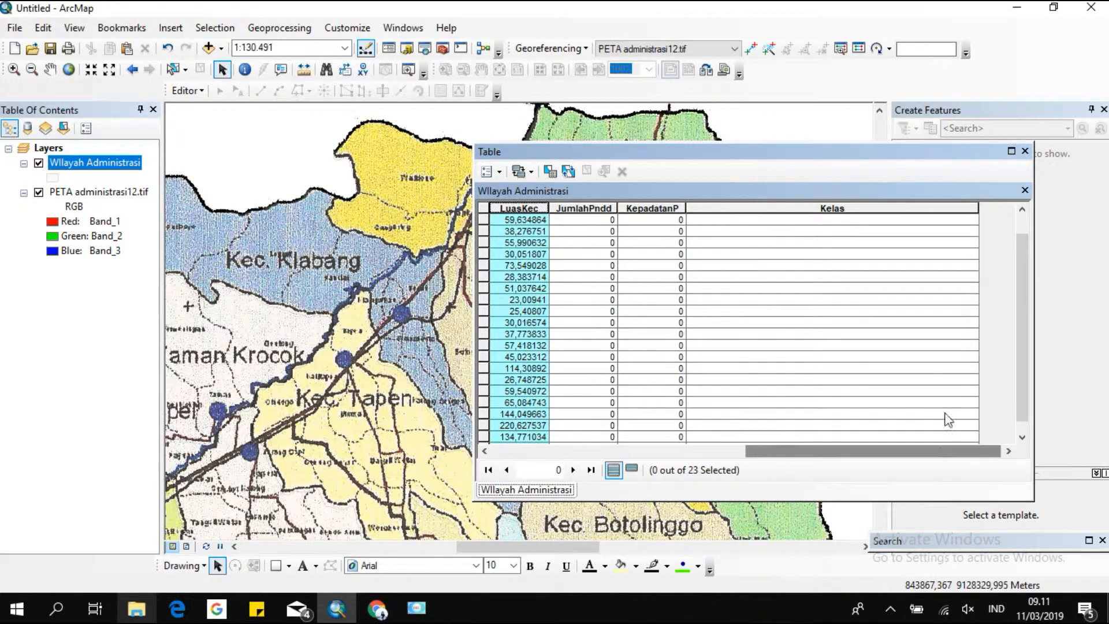
left_click_drag(977, 211, 771, 211)
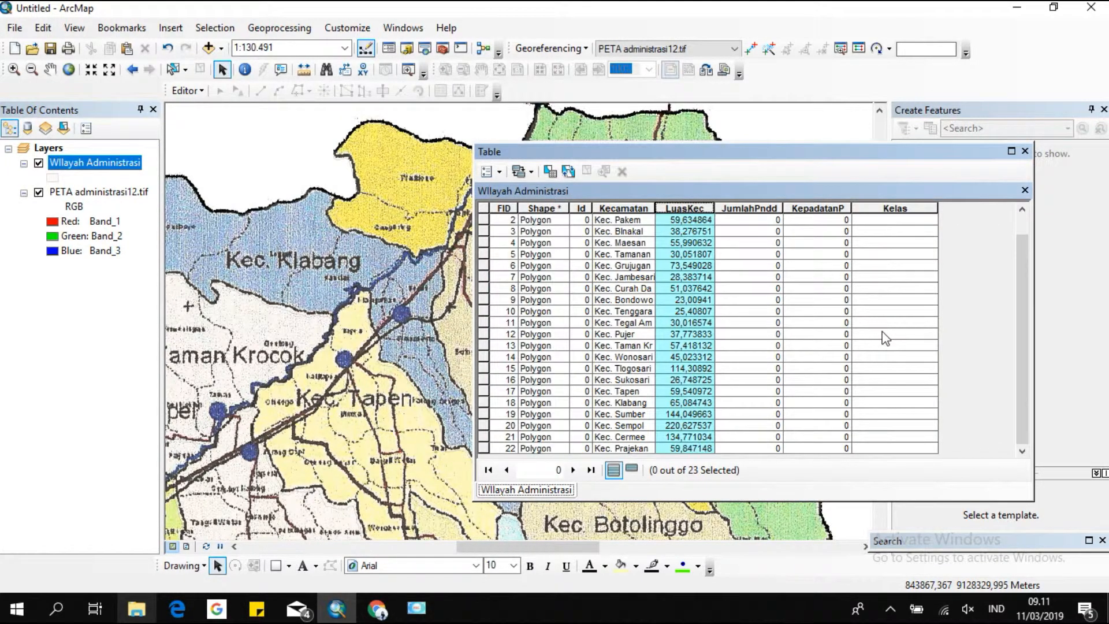
Enter JumlahPndd populations of 21566 for Kec. Pakem and 15224 for Kec. Binakal.
left_click(759, 210)
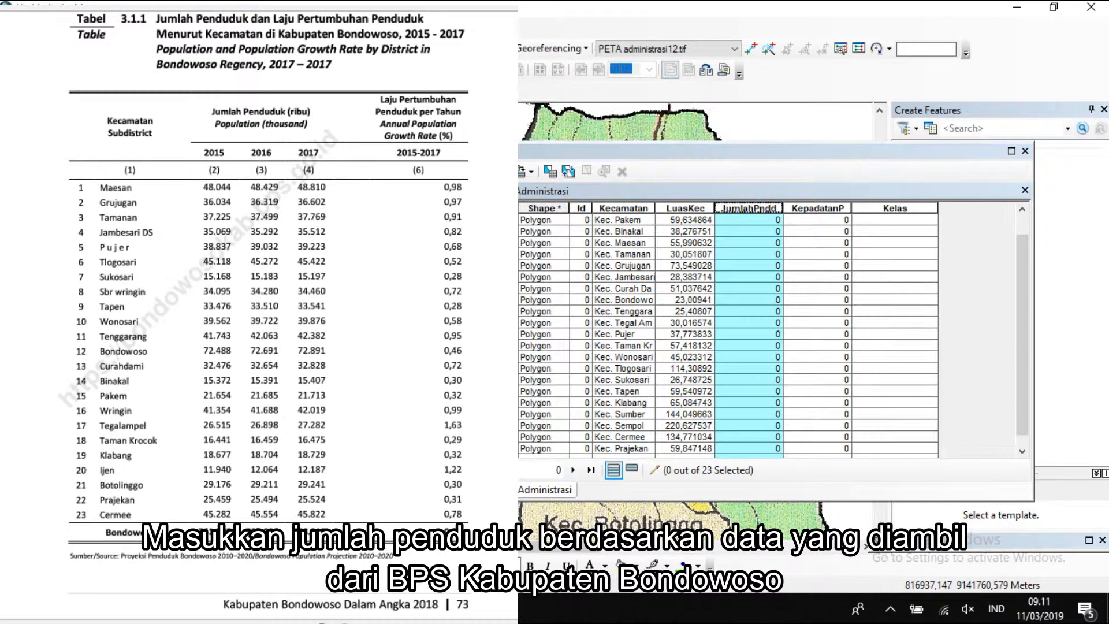
left_click(747, 223)
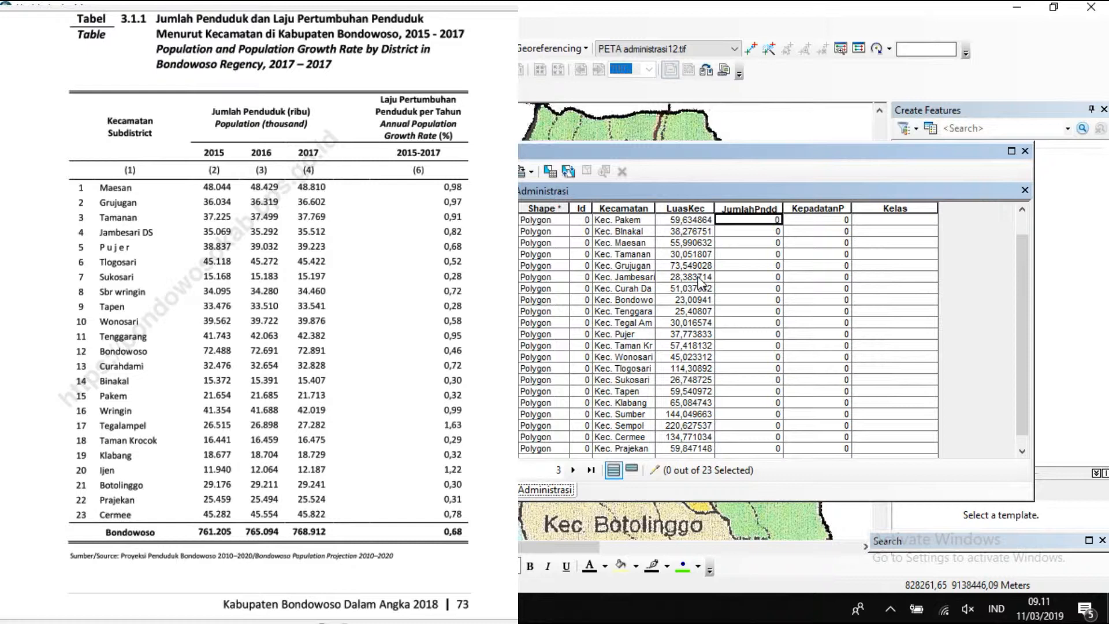
type("21566")
key("Return")
type("15244")
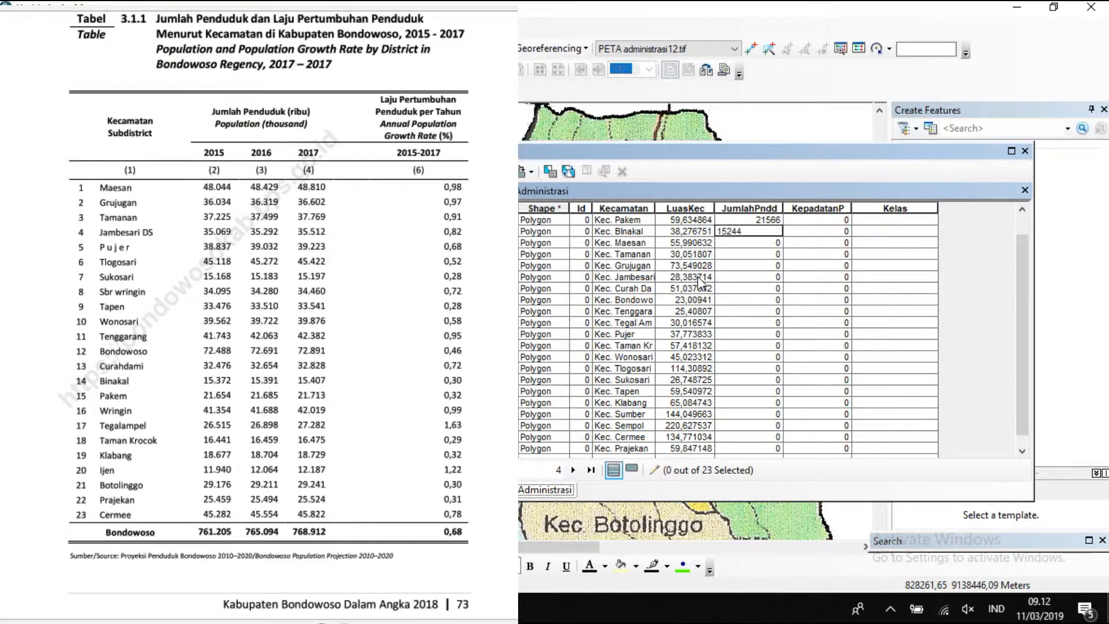
key("BackSpace")
key("BackSpace")
type("24")
key("Return")
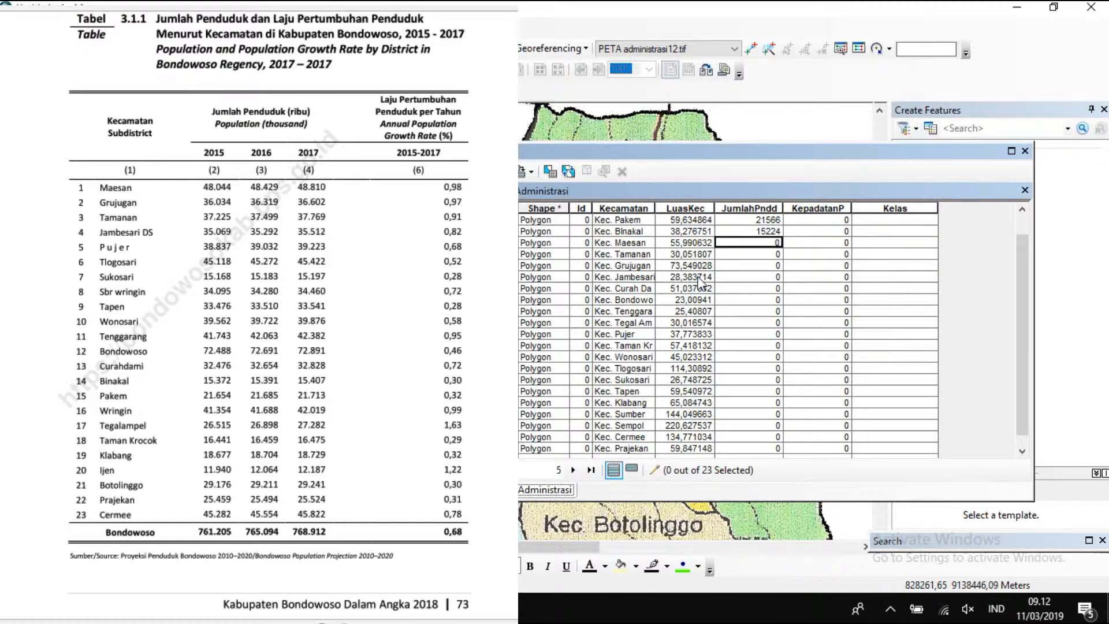
Enter JumlahPndd populations 47176, 36340, 35248 and 36135 for Maesan, Tamanan, Grujugan and Jambesari.
type("47176")
key("Return")
type("38")
type("340")
key("Return")
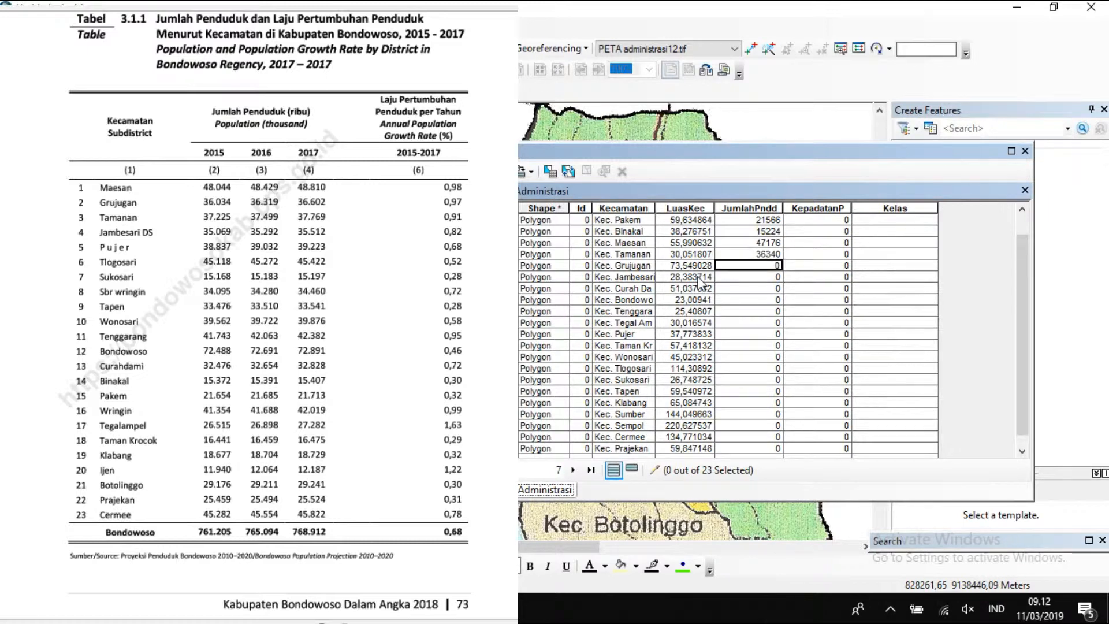
type("35248")
key("Return")
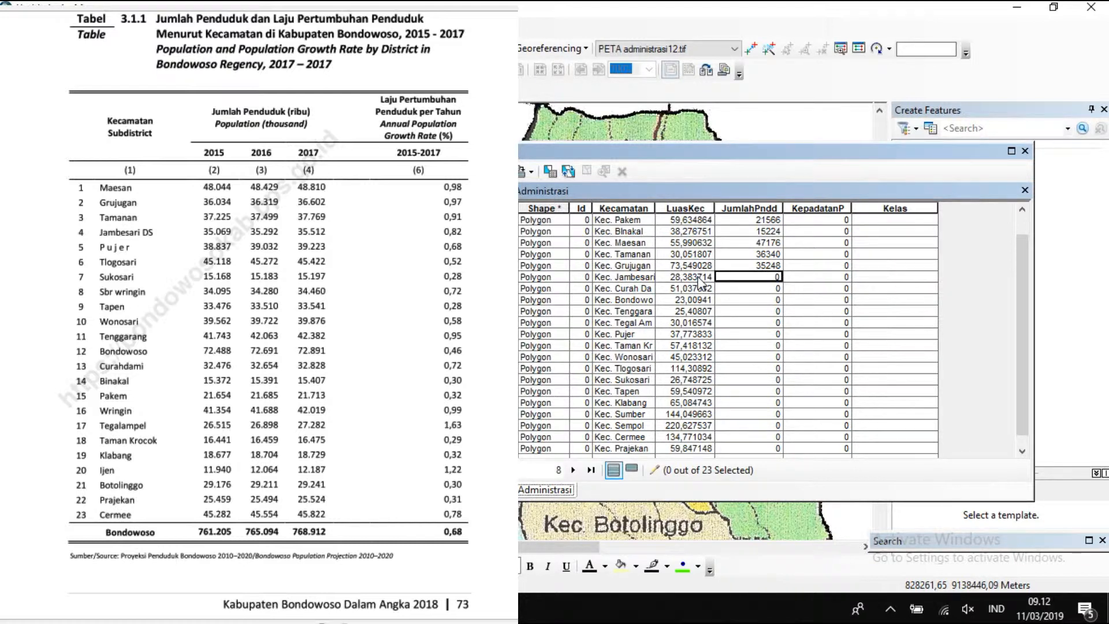
type("36135")
key("Return")
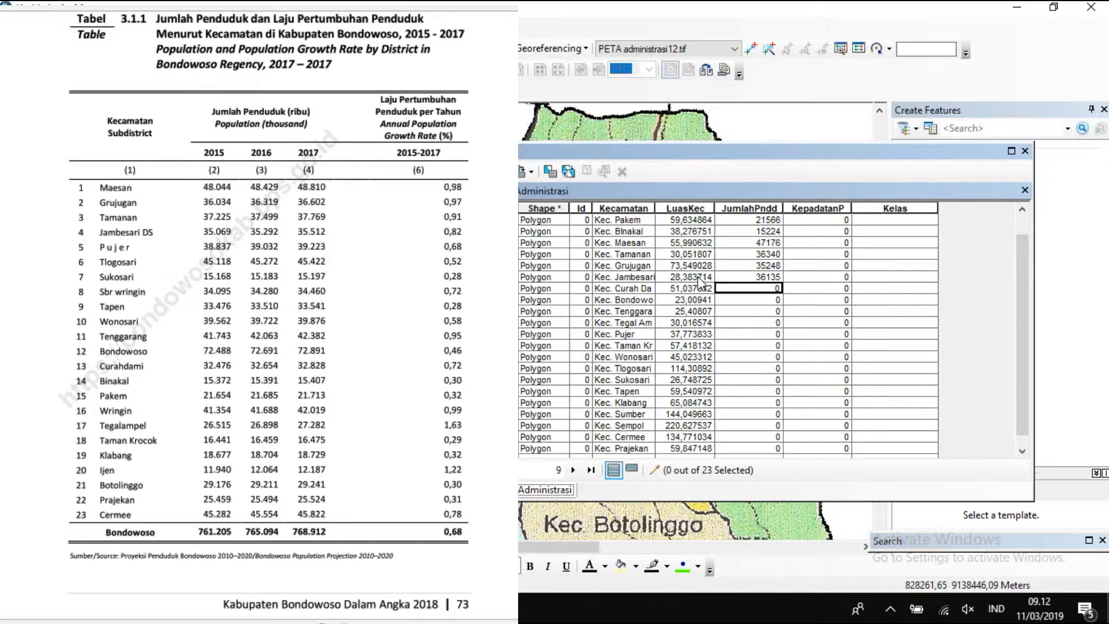
Enter JumlahPndd populations 32074 for Kec. Curah Dami and 67225 for Kec. Bondowoso.
type("32074")
key("Return")
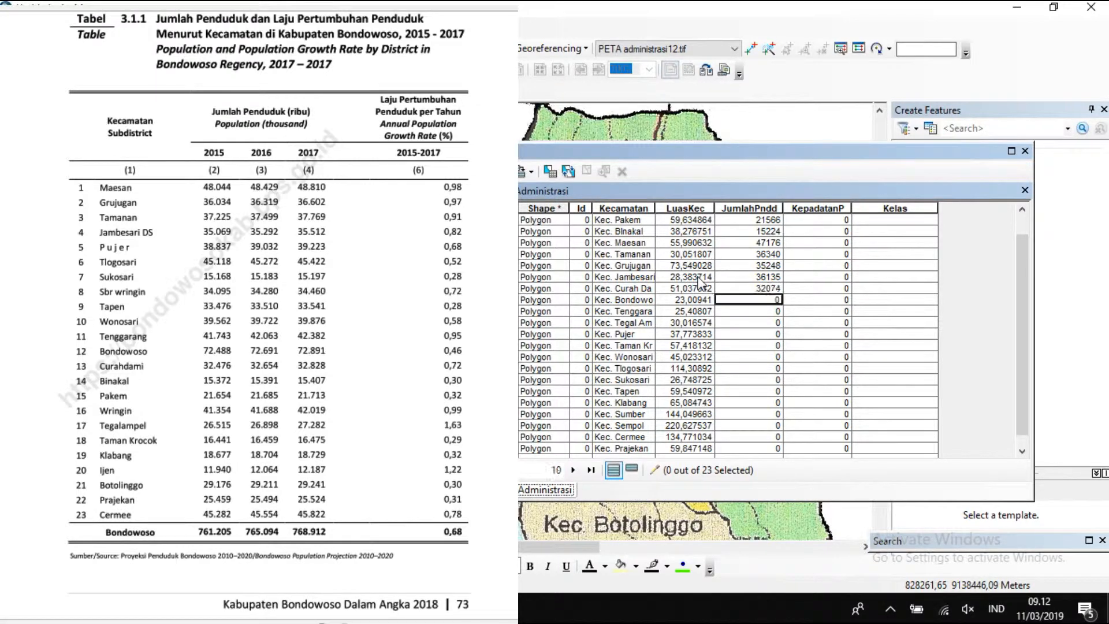
type("67225")
key("Return")
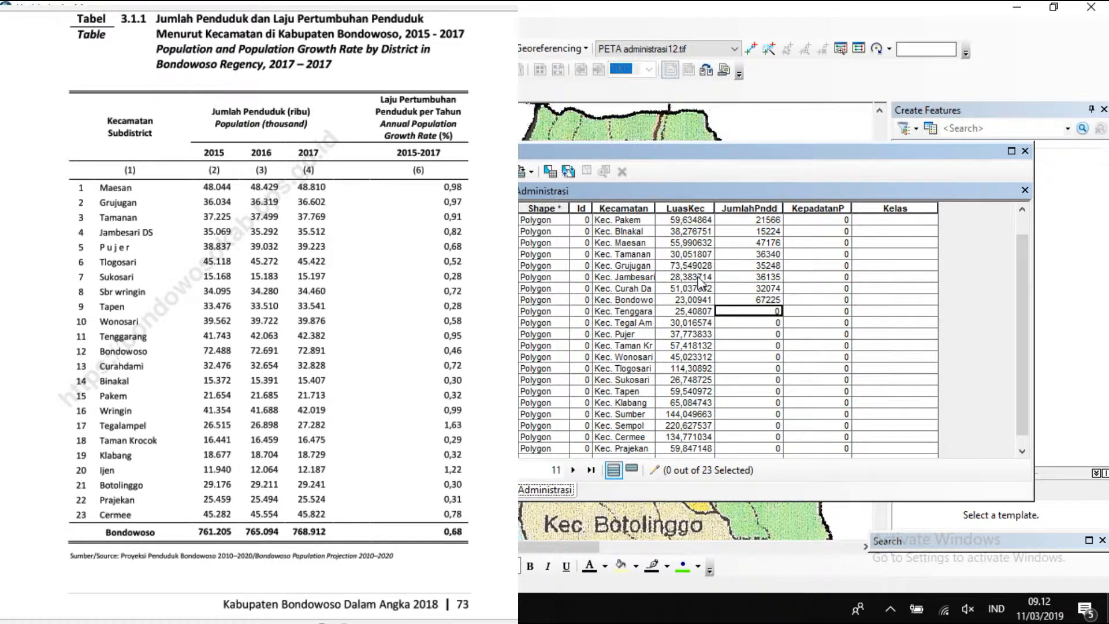
Set JumlahPndd to 24866 for Kec. Tegal Ampel and 40841 for Kec. Tenggarang.
type("24866")
key("Return")
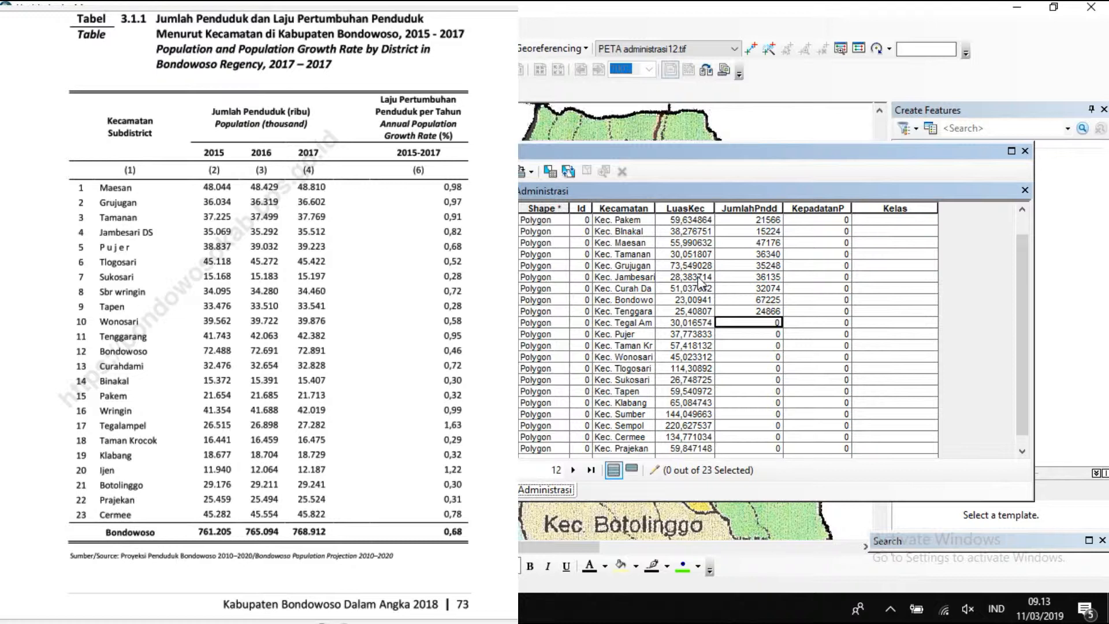
key("Up")
key("Down")
type("24")
scroll(701, 283, "up", 1)
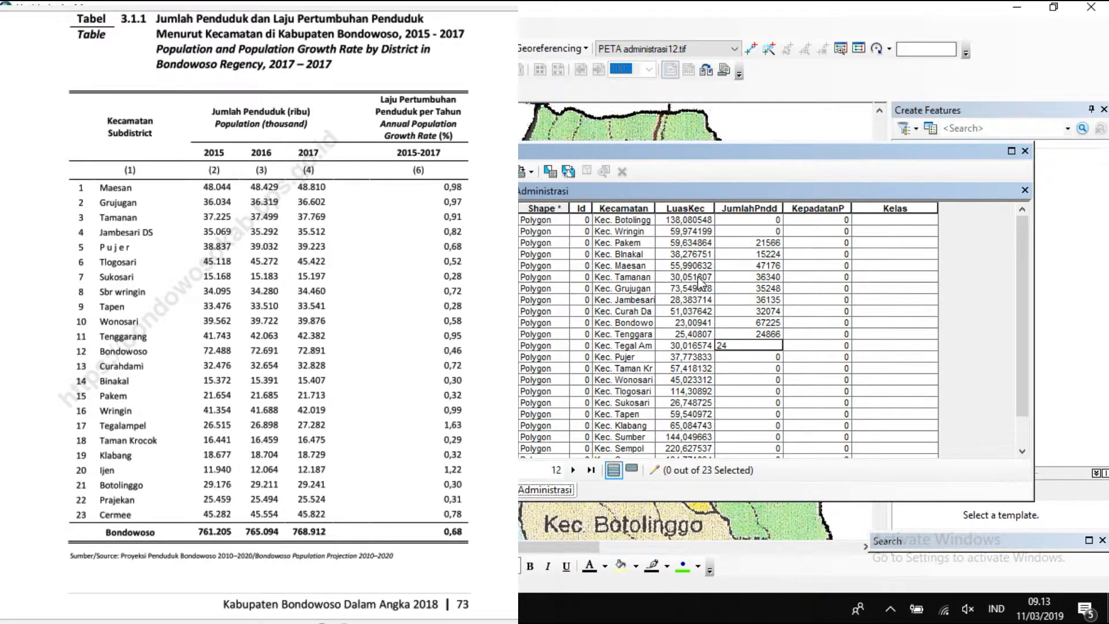
type("866")
left_click(756, 333)
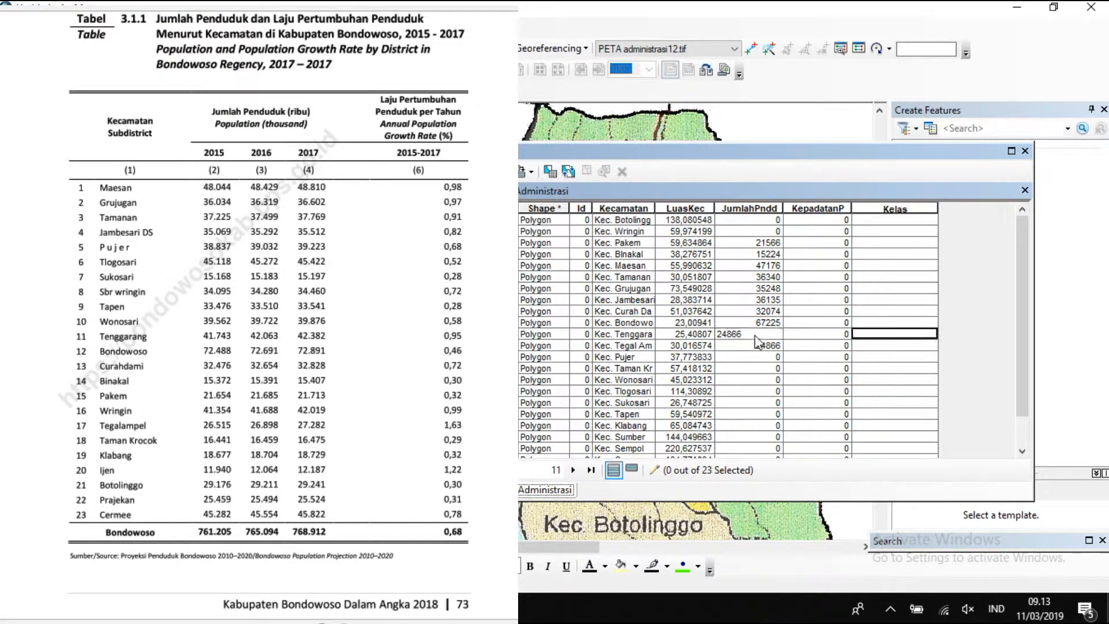
left_click(756, 335)
key("BackSpace")
type("40841")
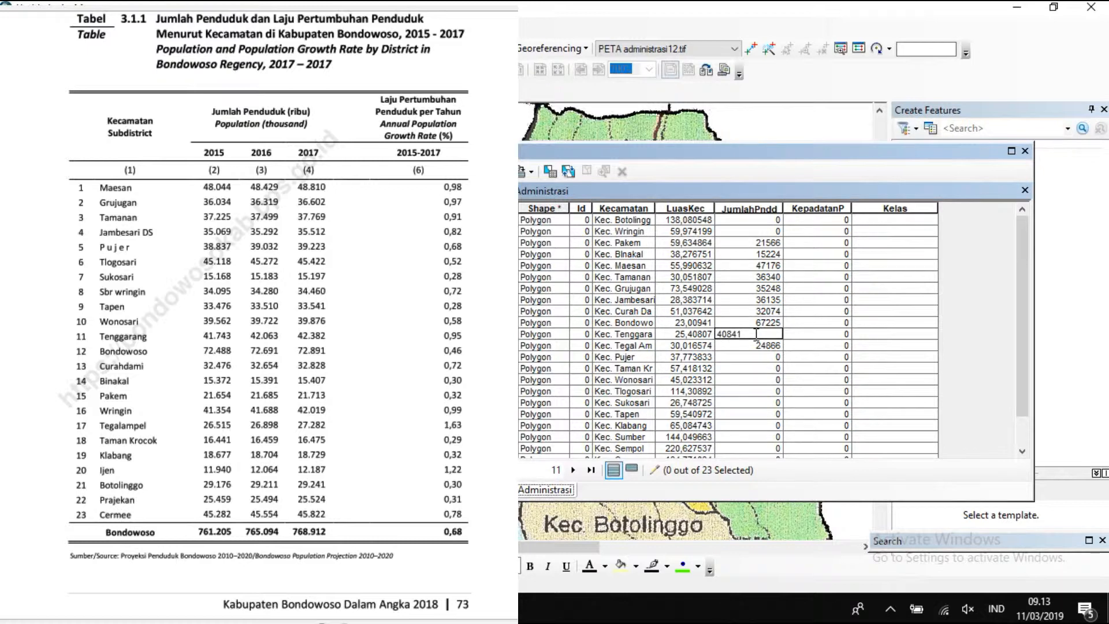
Enter JumlahPndd populations 38392, 16735 and 39114 for Pujer, Taman Krocok and Wonosari.
left_click(744, 356)
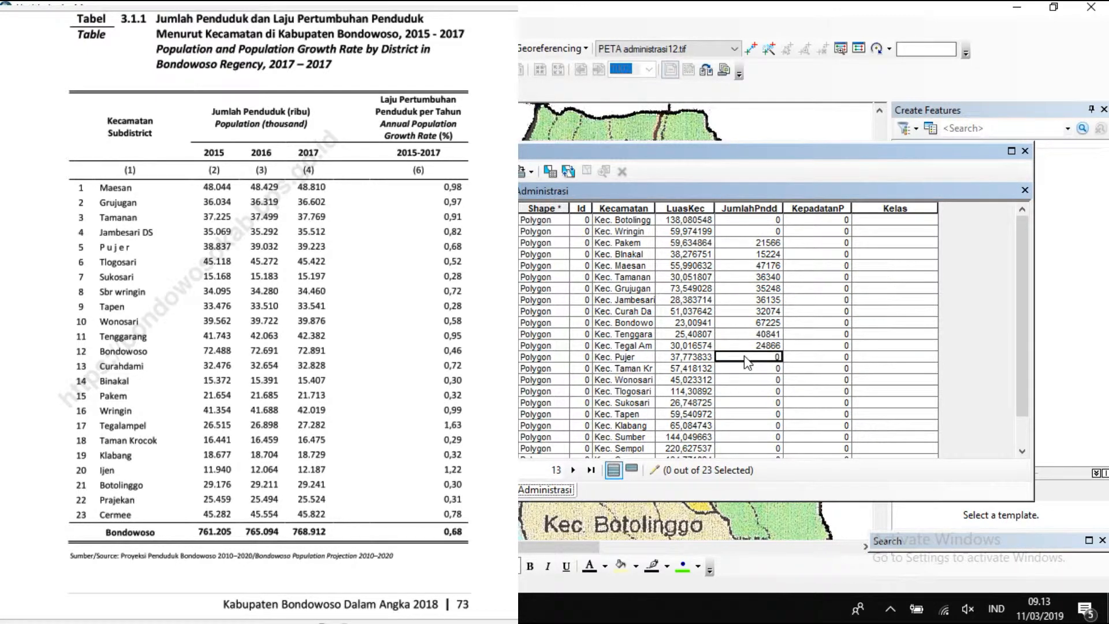
left_click(745, 355)
type("38392")
key("Return")
type("16735")
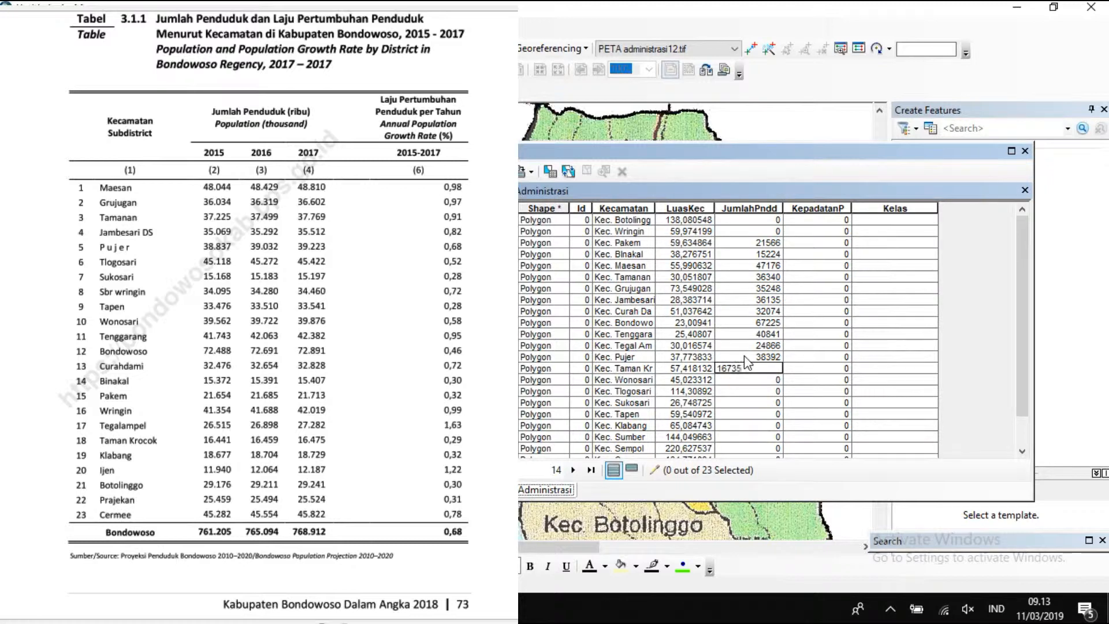
key("Return")
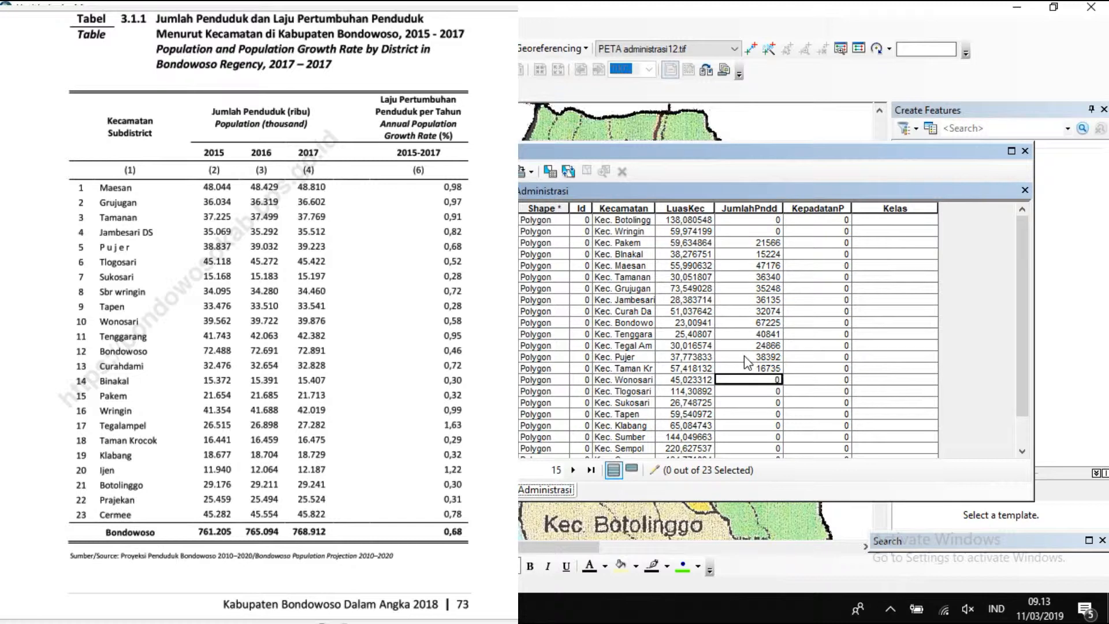
type("39114")
key("Return")
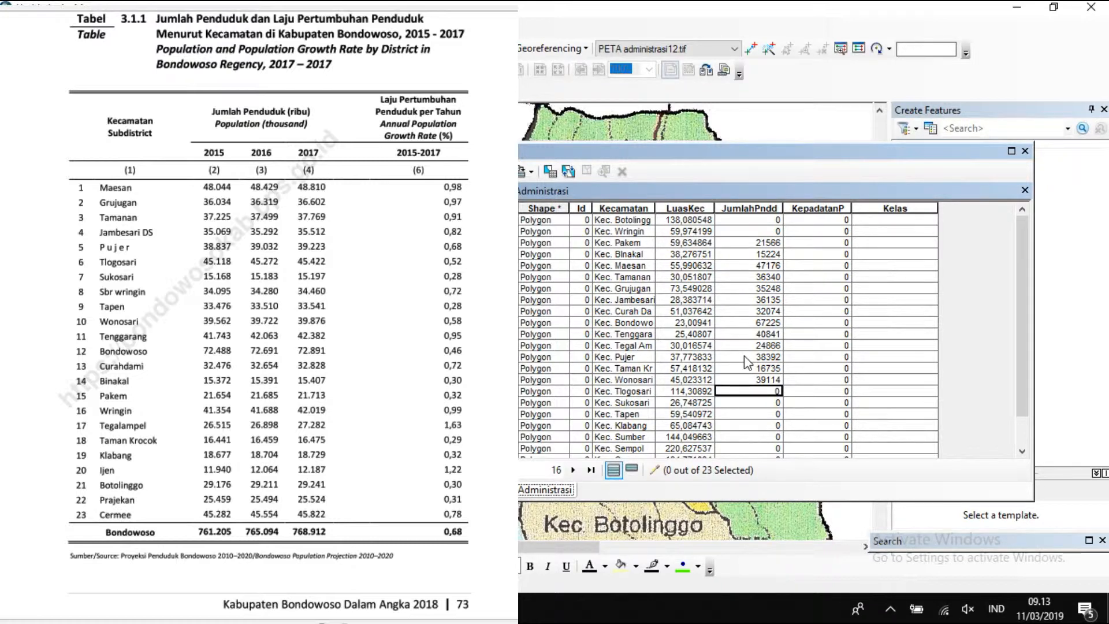
Enter JumlahPndd populations 44769, 15095, 33381 and 18764 for Tlogosari, Sukosari, Tapen and Klabang.
type("44769")
key("Return")
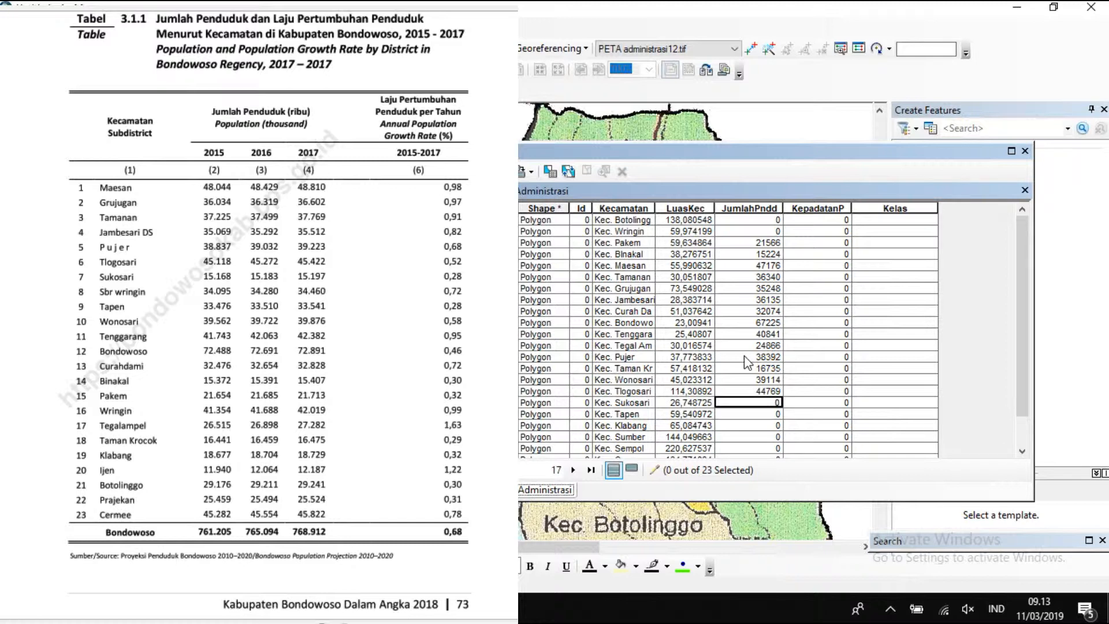
type("15095")
key("Return")
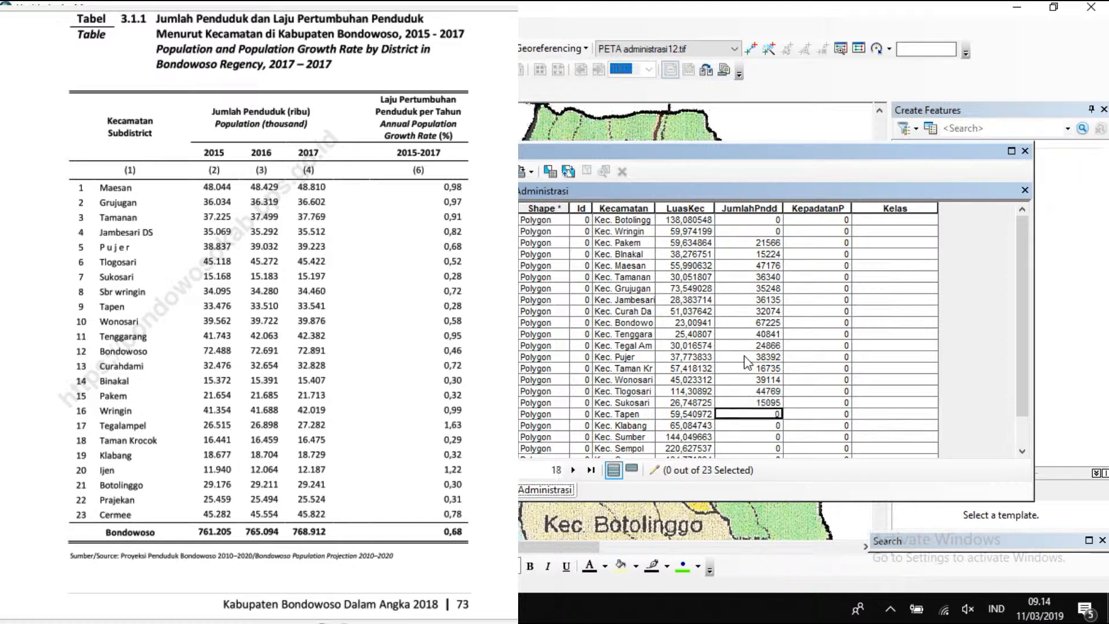
type("33381")
key("Return")
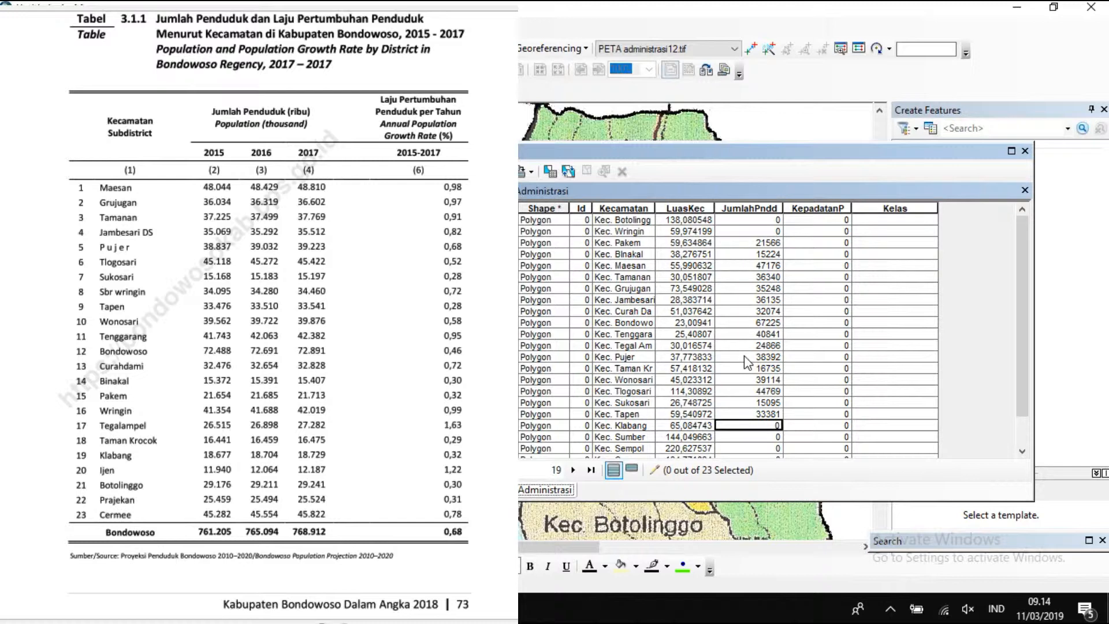
type("18784")
key("Return")
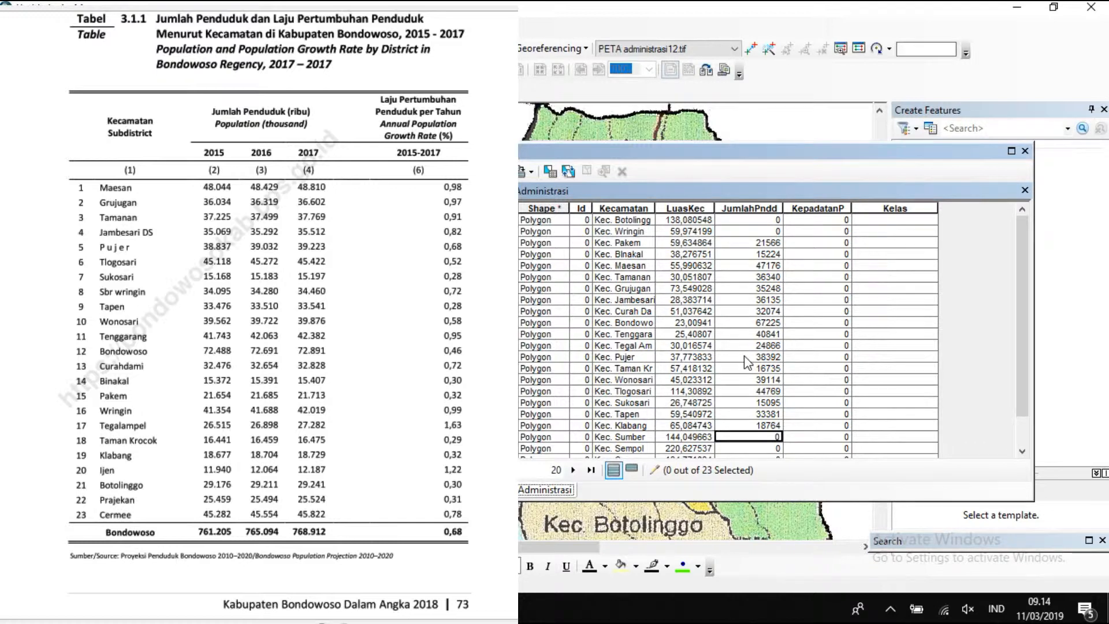
Enter JumlahPndd populations 33690, 11645 and 64723 for Sumber Wringin, Sempol and Cermee.
type("33690")
key("Return")
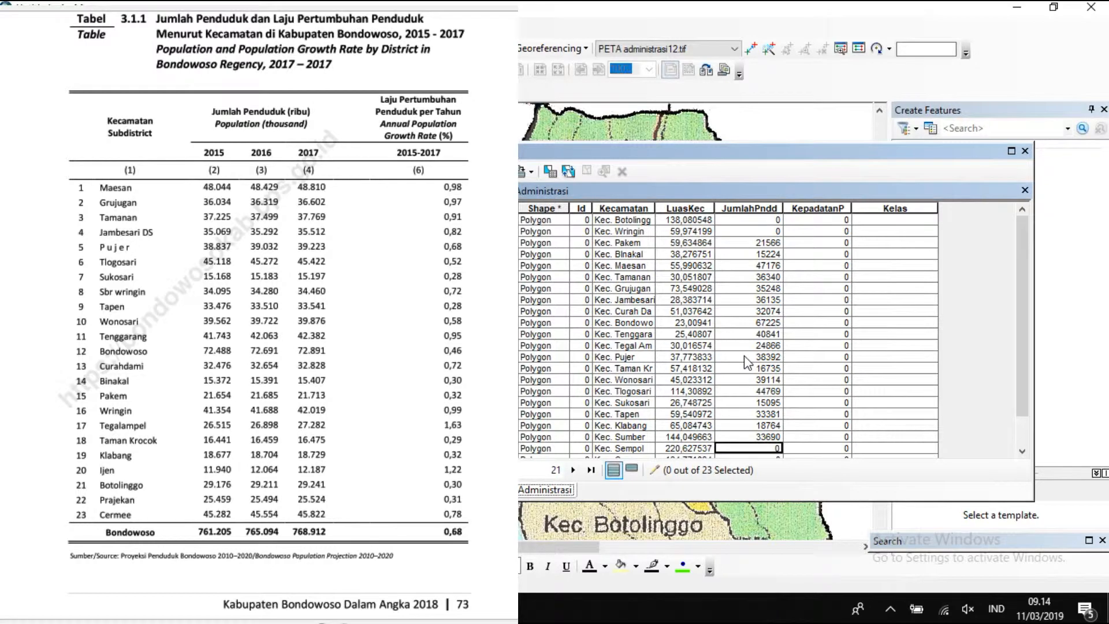
type("11645")
key("Return")
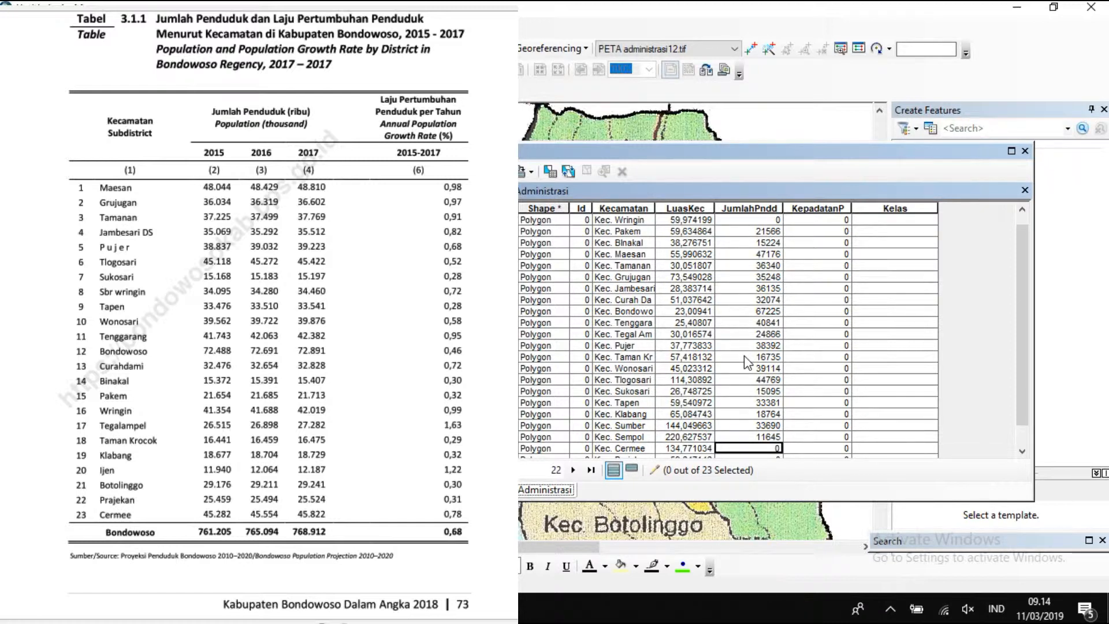
type("64723")
key("Return")
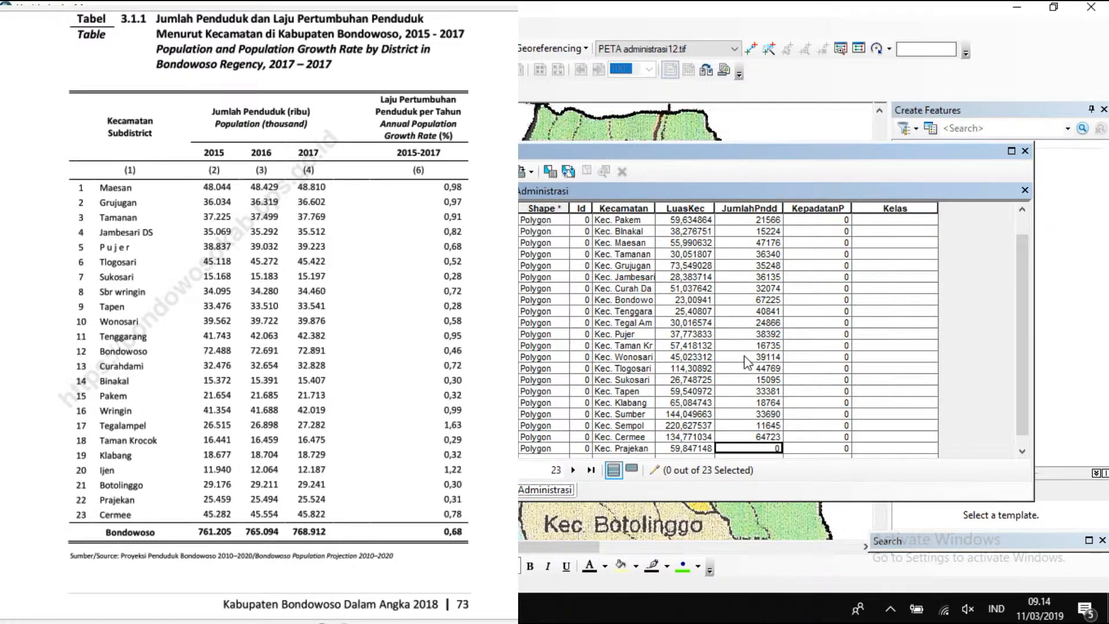
Enter JumlahPndd populations 25389 for Prajekan, 29042 for Botolinggo and 40636 for Wringin.
type("25389")
key("Return")
key("Return")
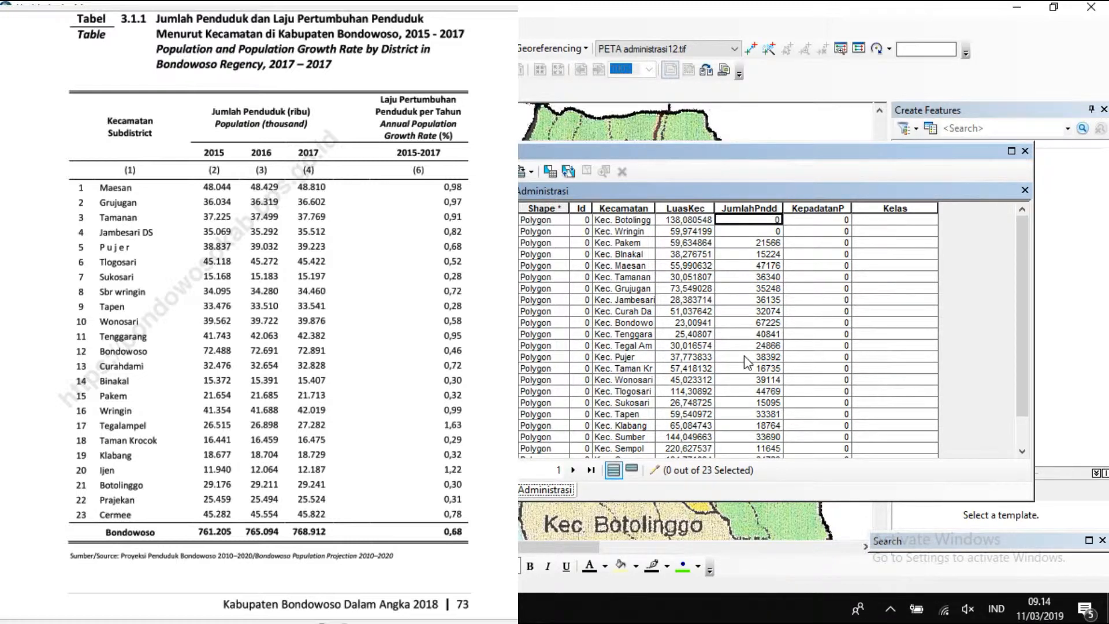
type("29042")
key("Return")
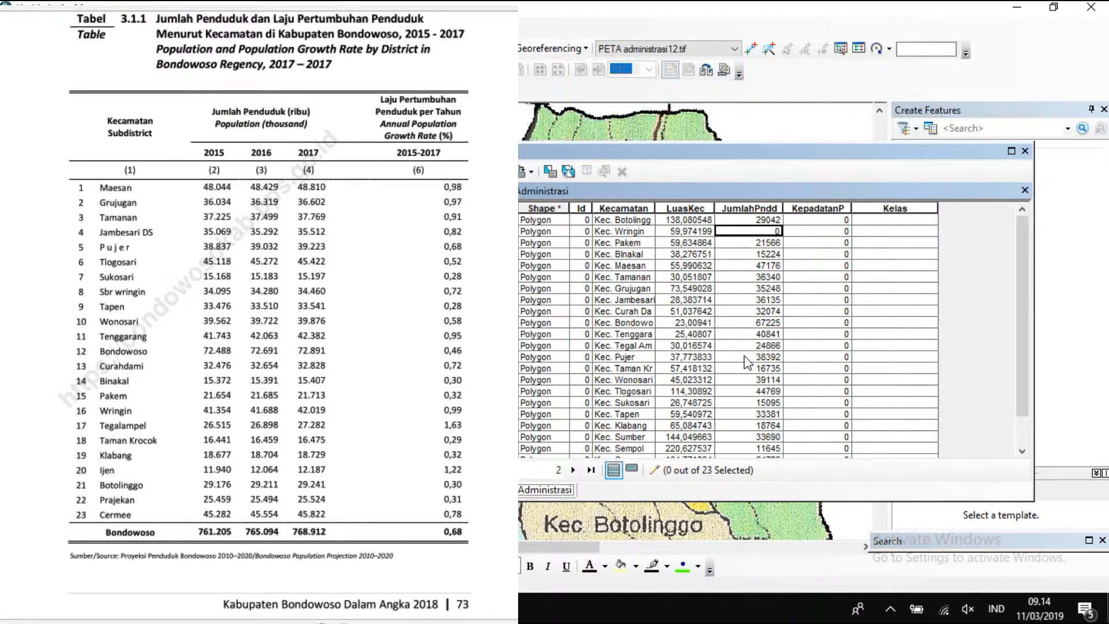
type("40636")
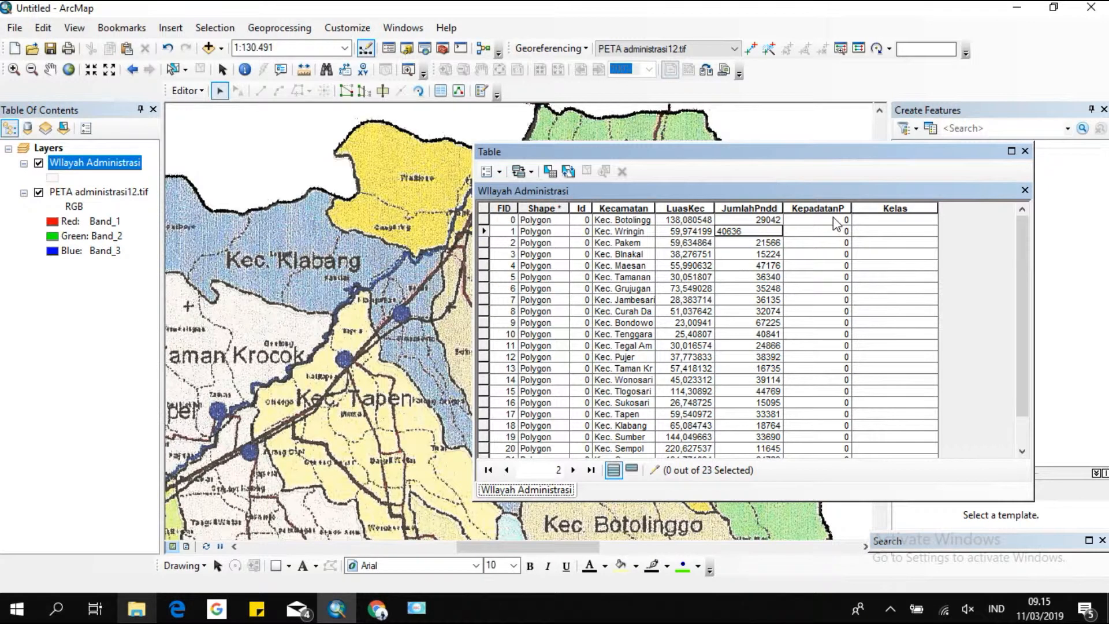
Calculate the KepadatanP field with Field Calculator as [JumlahPndd] / [LuasKec].
left_click(833, 209)
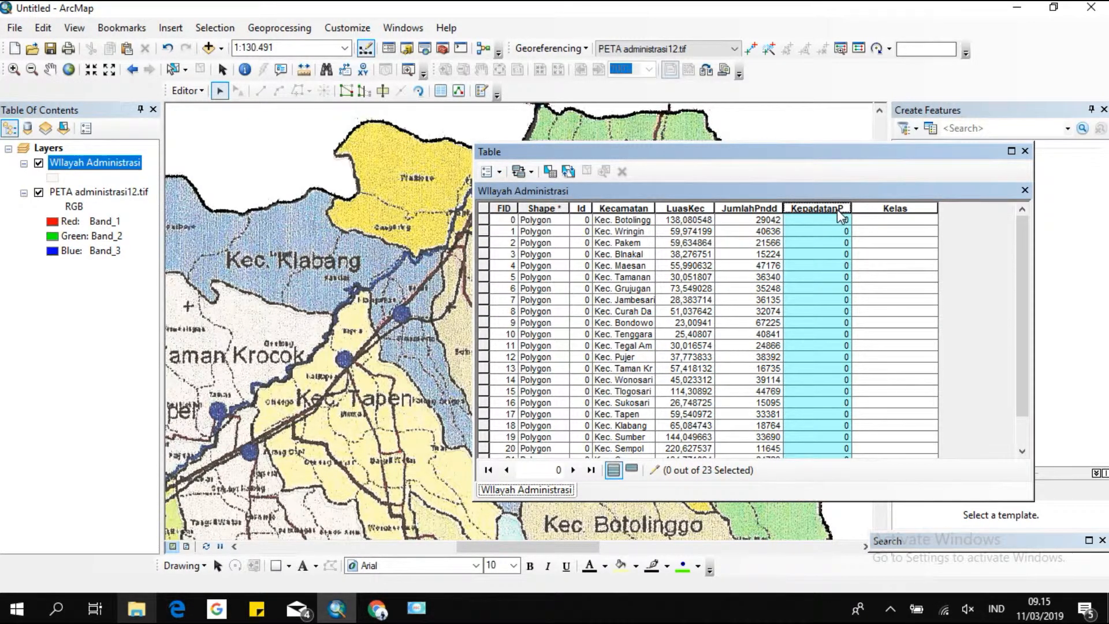
right_click(837, 209)
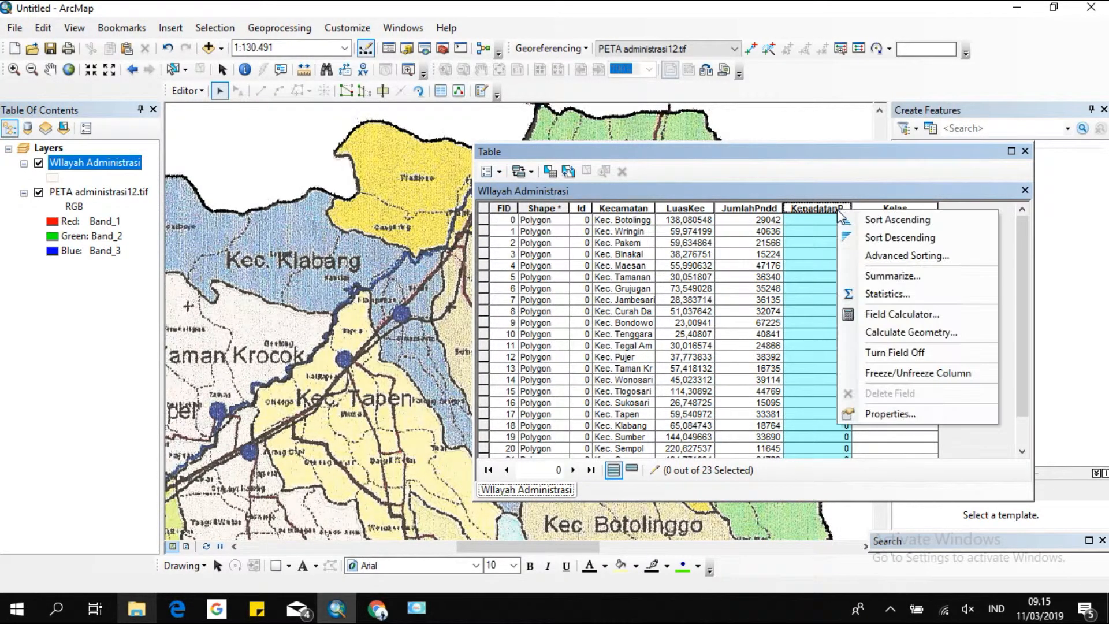
left_click(892, 314)
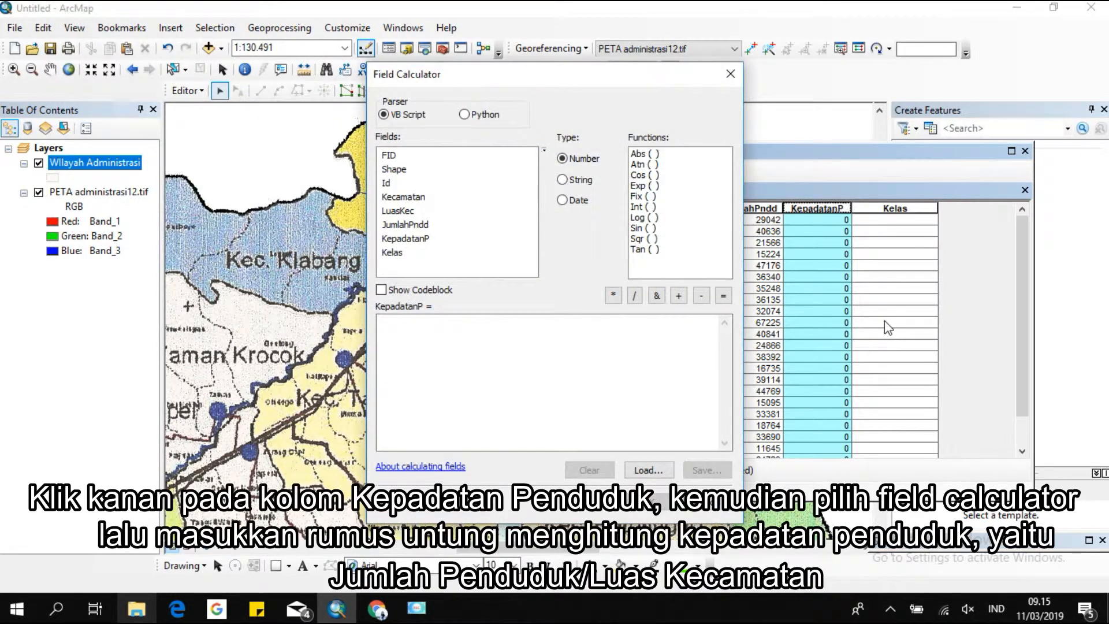
left_click(420, 225)
double_click(420, 226)
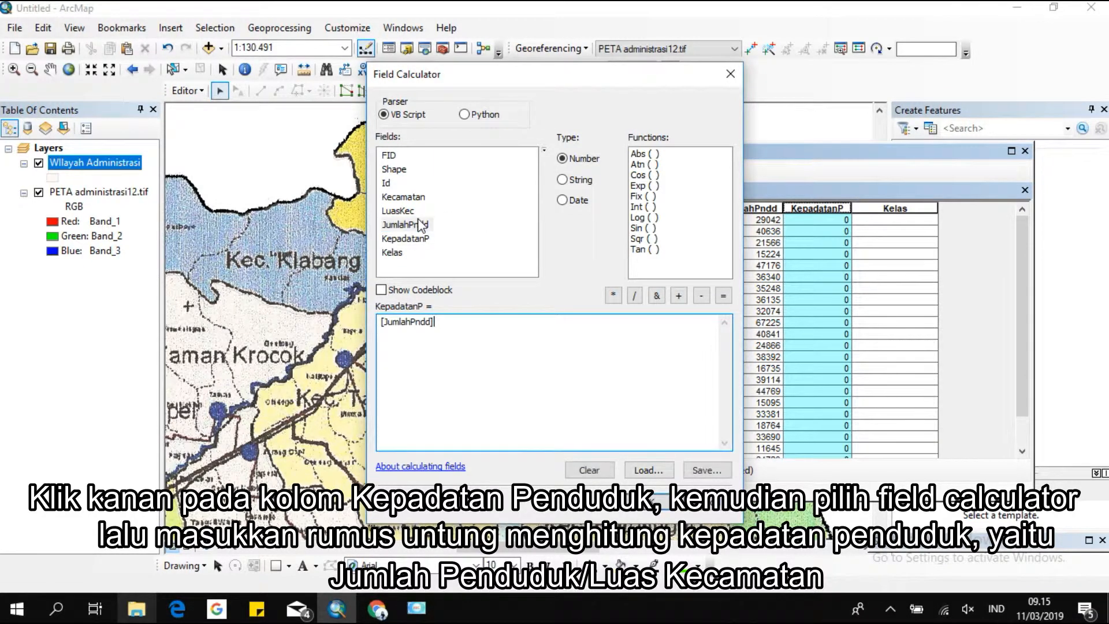
left_click(635, 296)
double_click(405, 212)
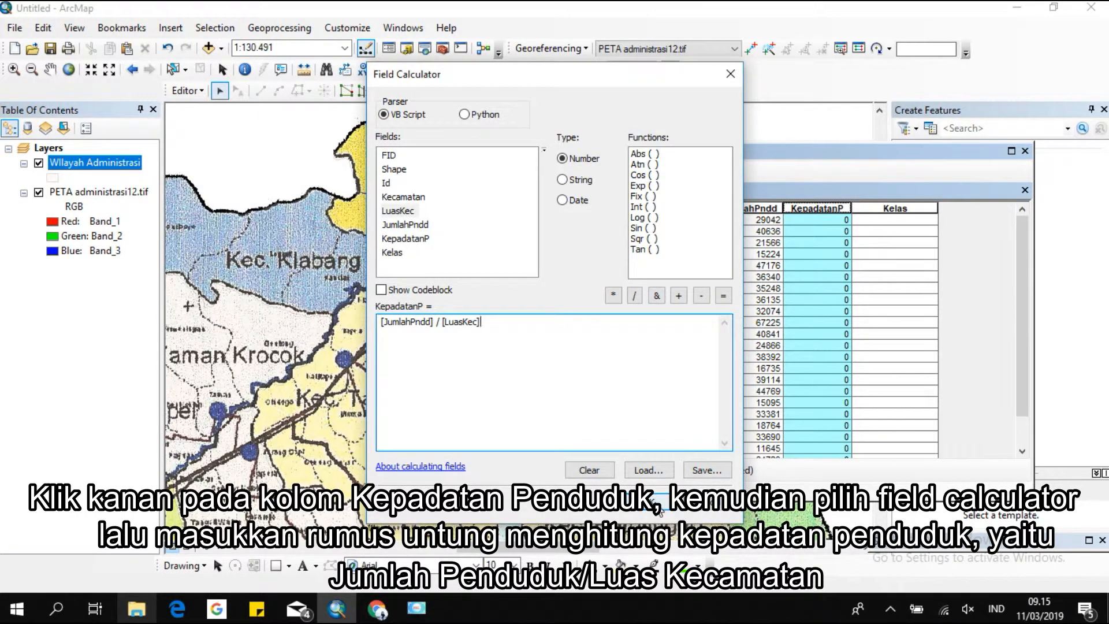
left_click(660, 500)
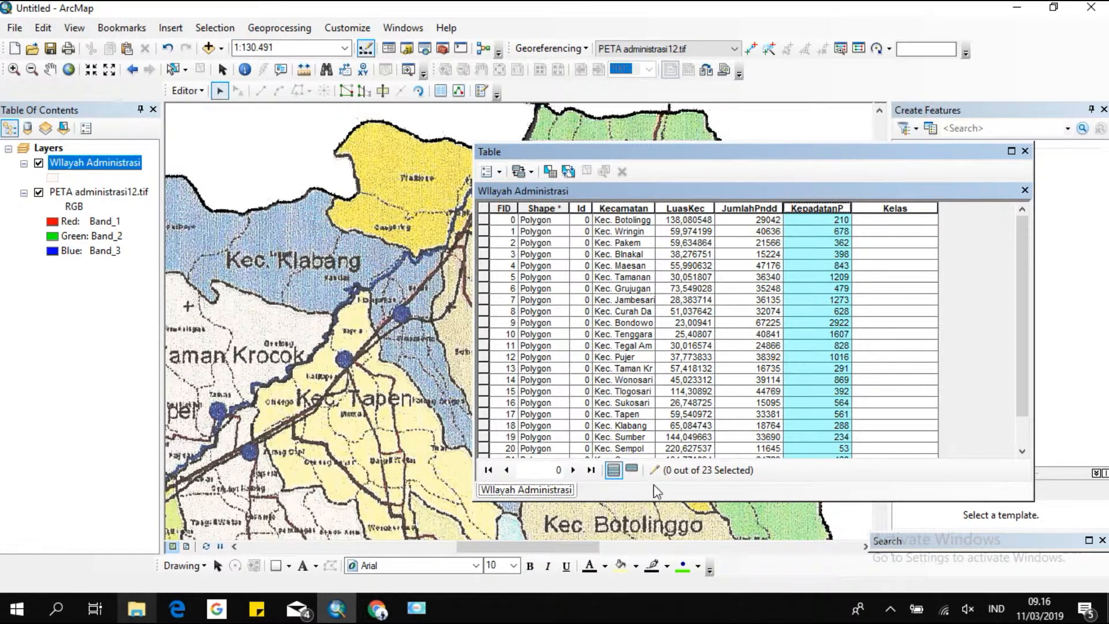
Select features whose KepadatanP is at most 500 using Select By Attributes with "KepadatanP" <=500.
left_click(498, 171)
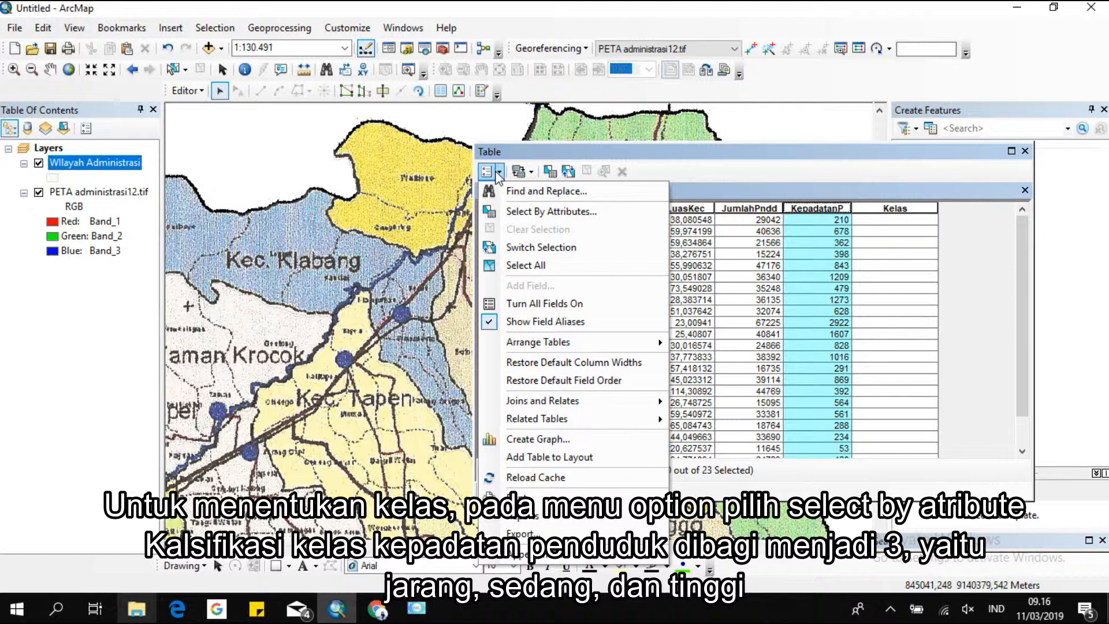
left_click(600, 211)
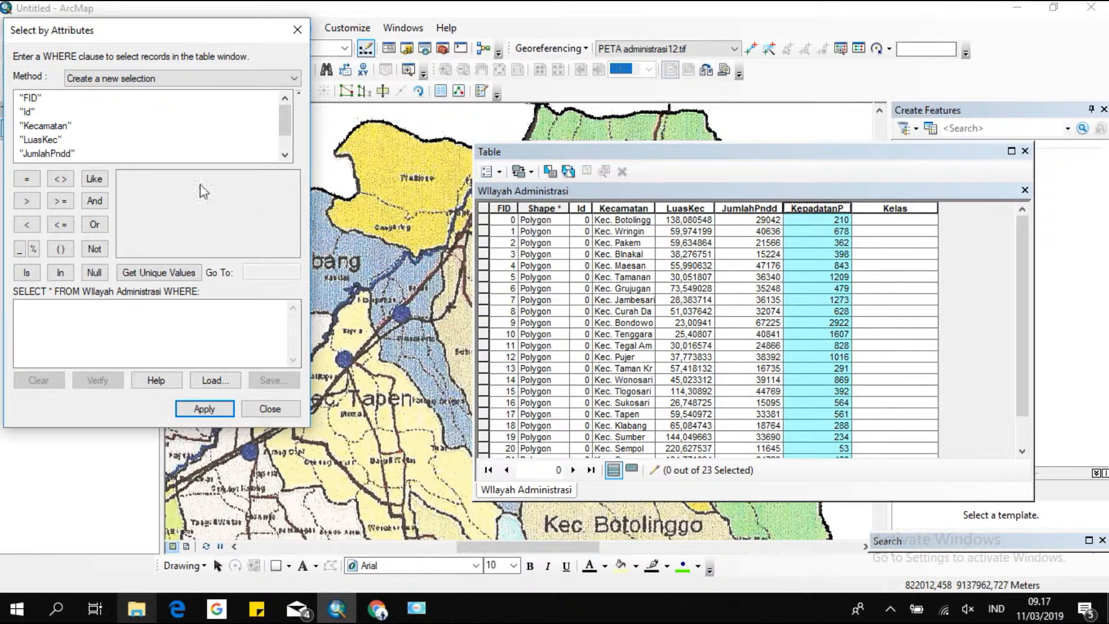
scroll(83, 149, "down", 1)
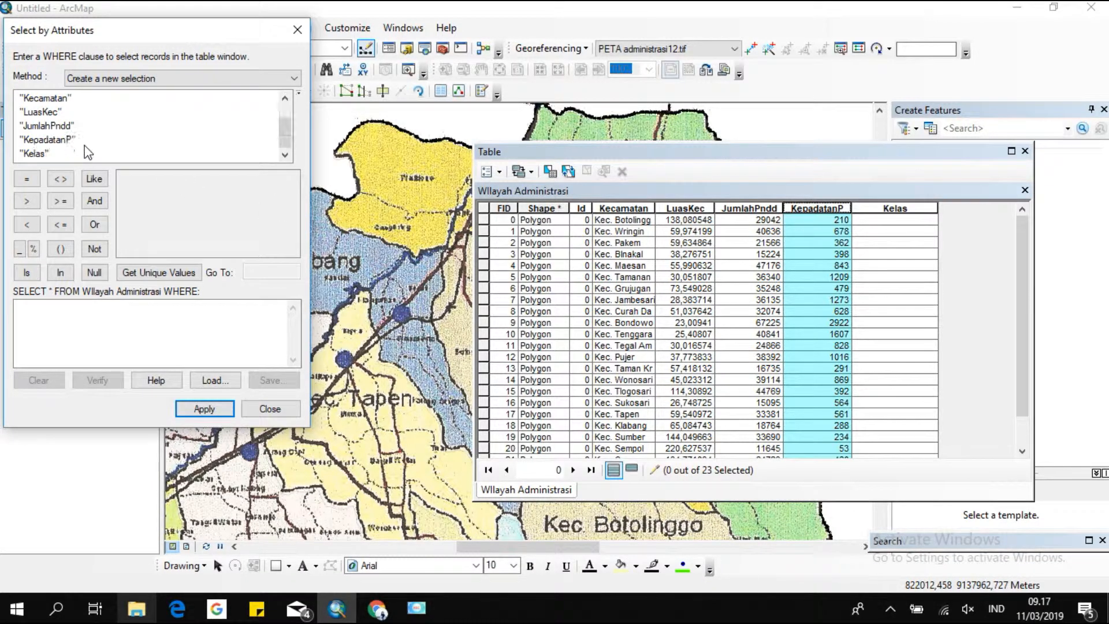
left_click(65, 141)
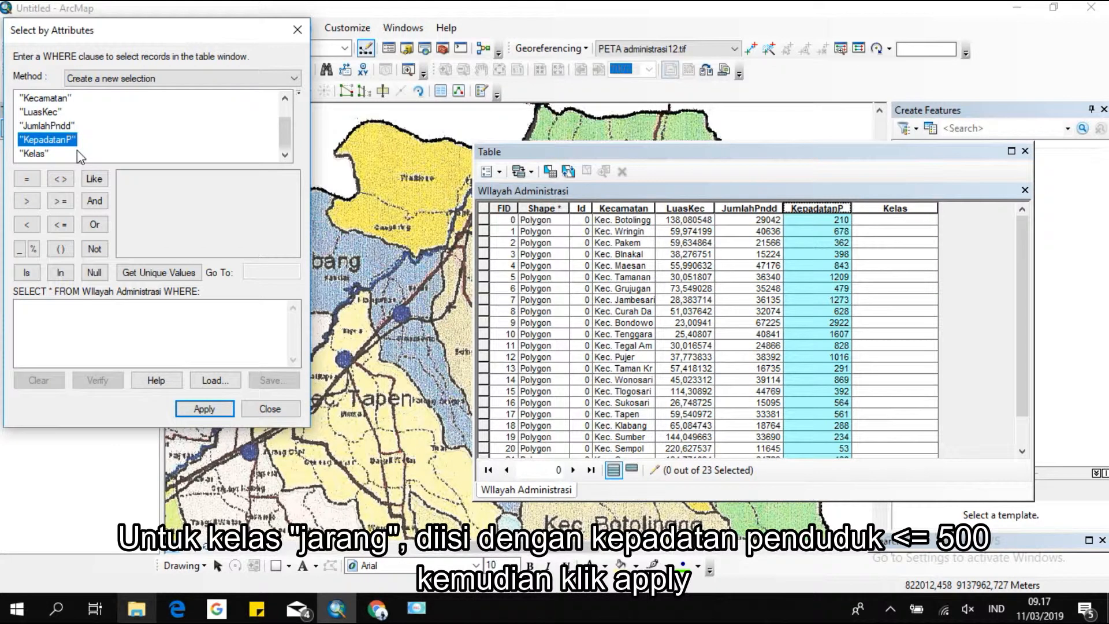
double_click(69, 140)
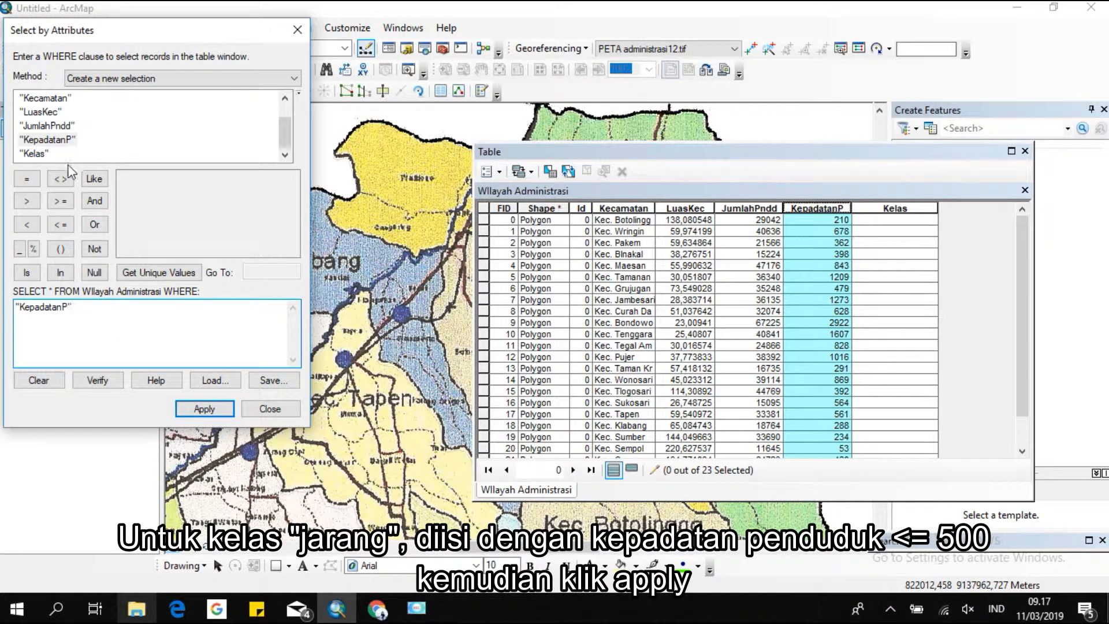
left_click(25, 202)
left_click(55, 224)
type("500")
left_click(194, 410)
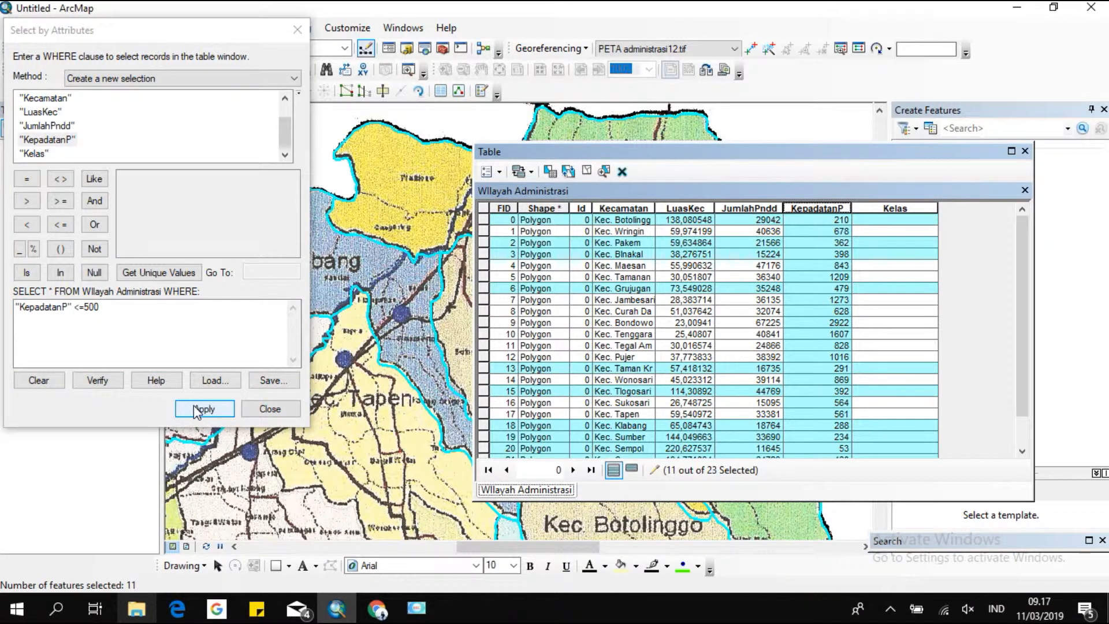
left_click(887, 208)
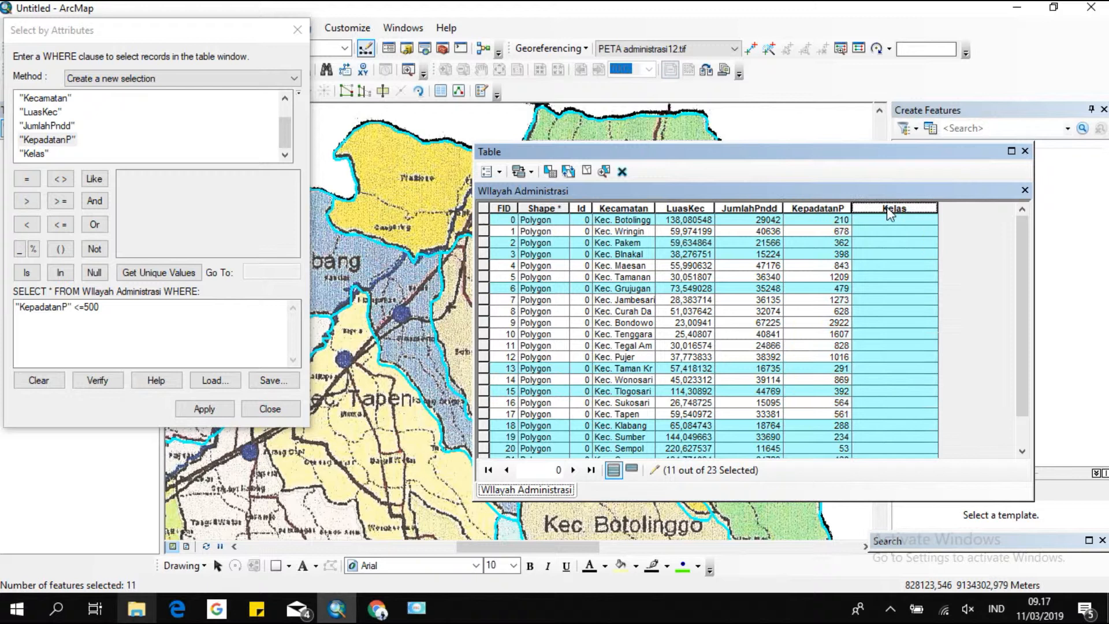
right_click(890, 214)
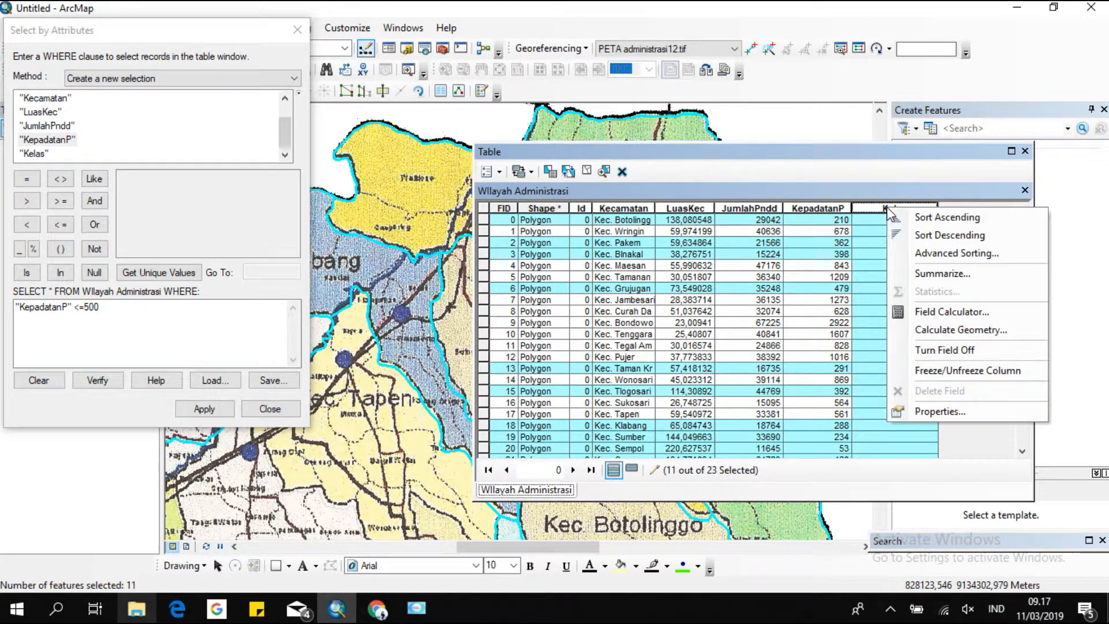
left_click(961, 330)
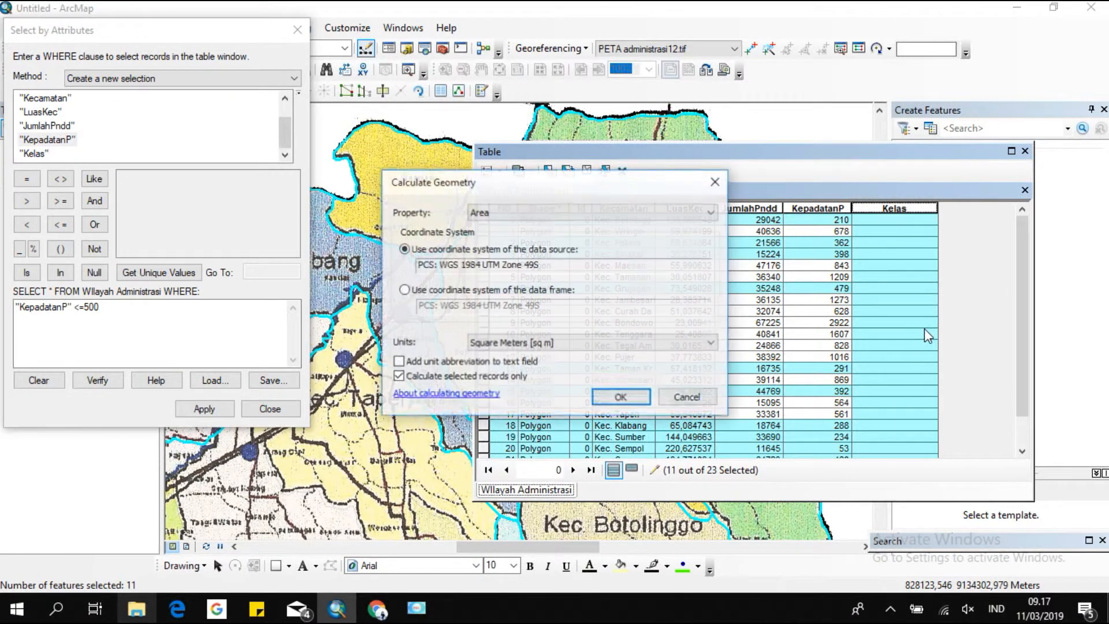
left_click(715, 182)
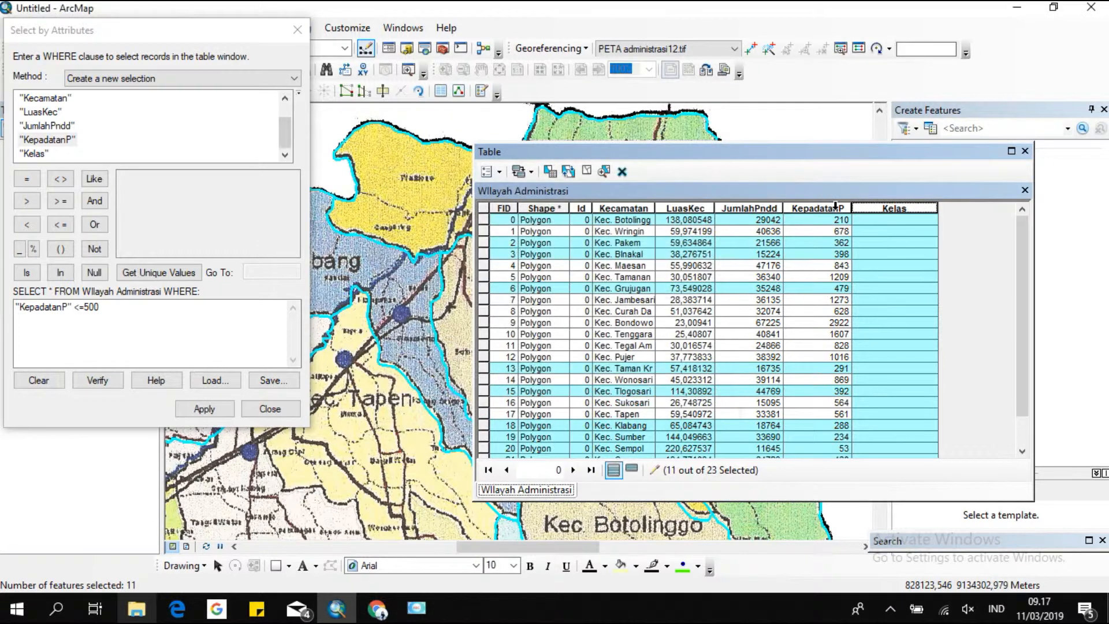
Calculate the Kelas field as "Jarang" for the selected features with Field Calculator.
right_click(886, 214)
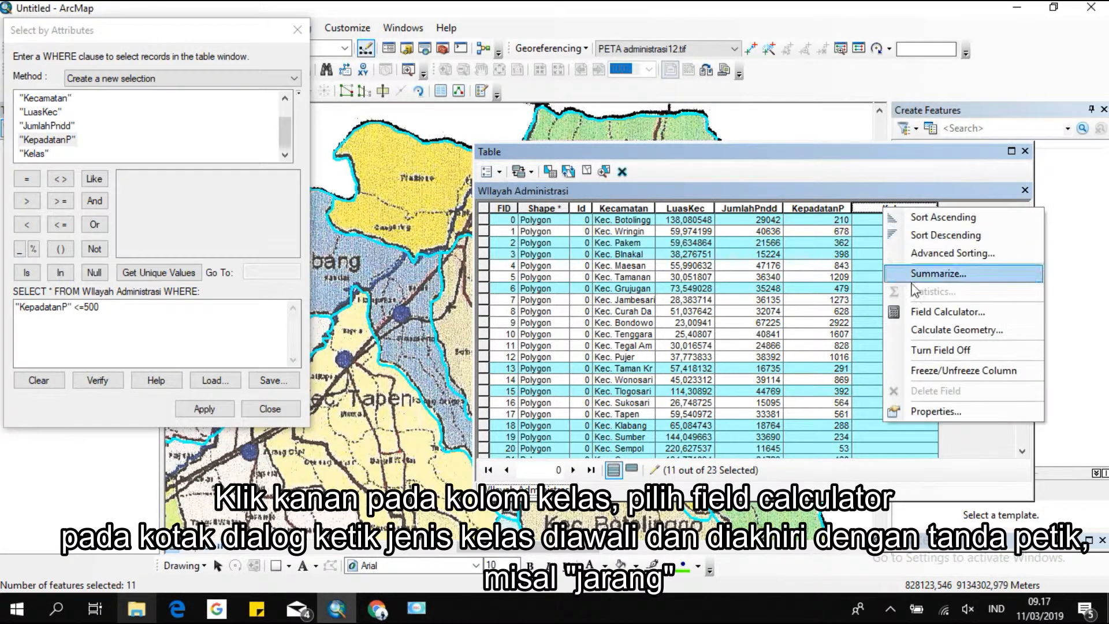
left_click(918, 315)
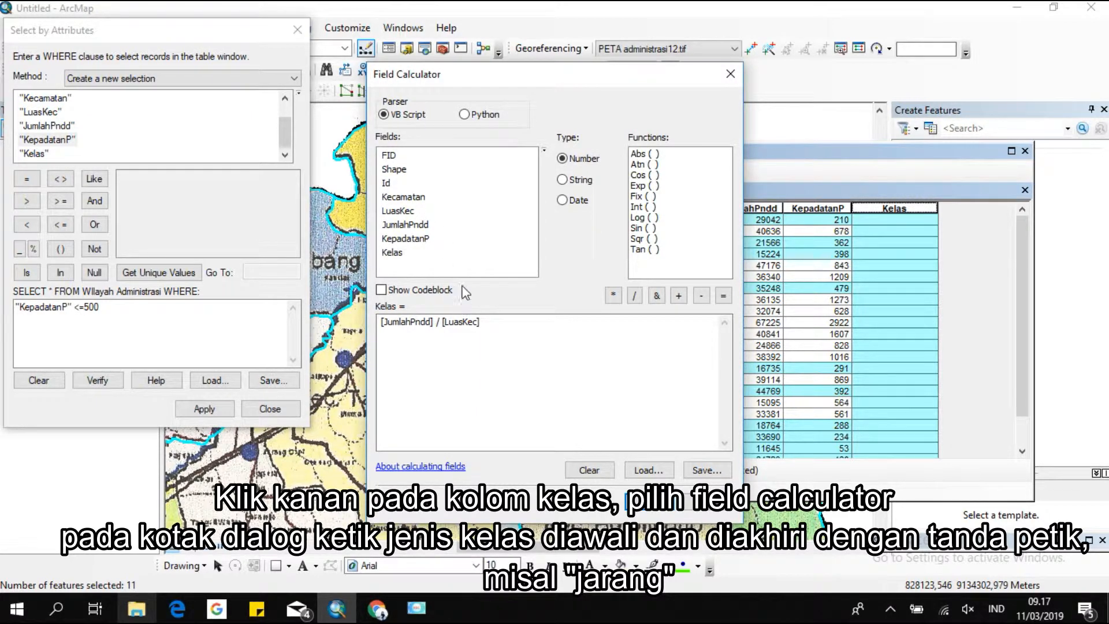
left_click_drag(492, 321, 315, 325)
key("Delete")
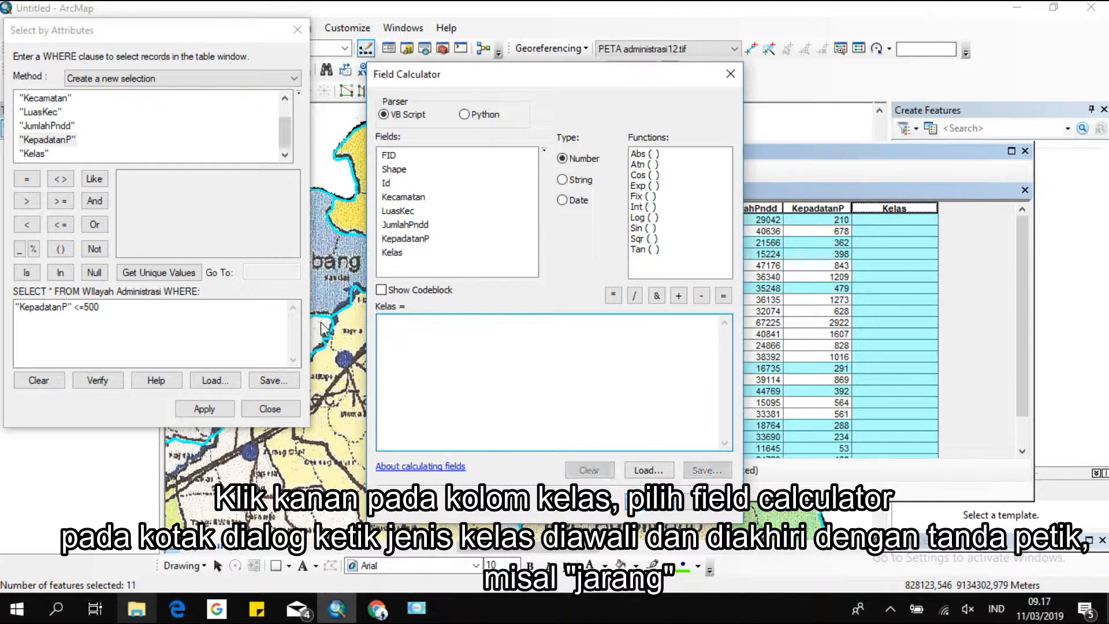
double_click(398, 242)
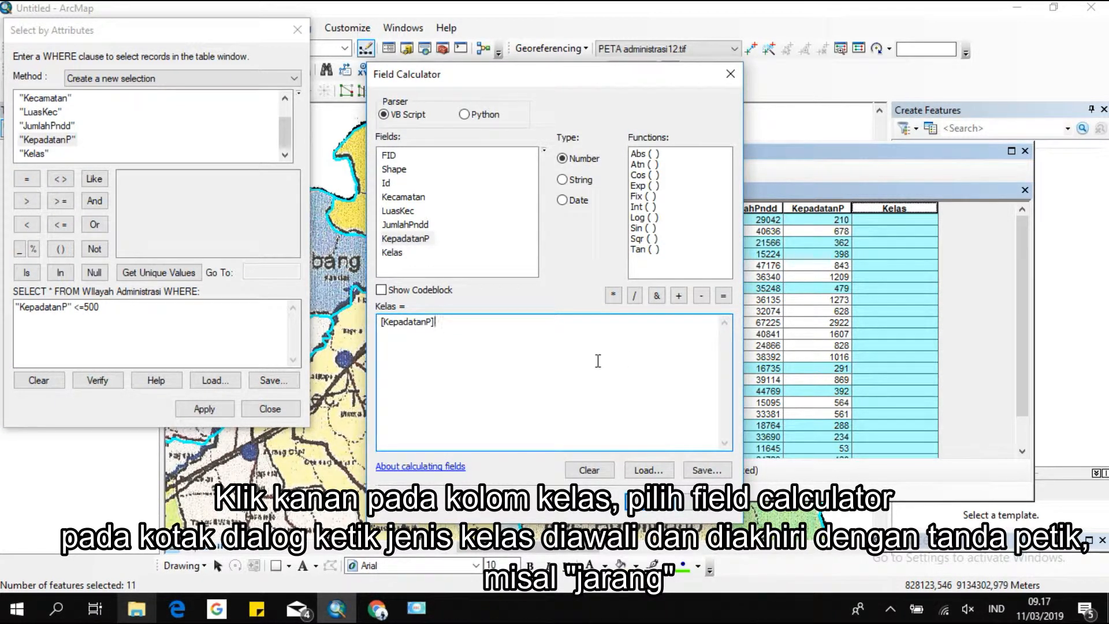
key("ctrl+a")
key("Delete")
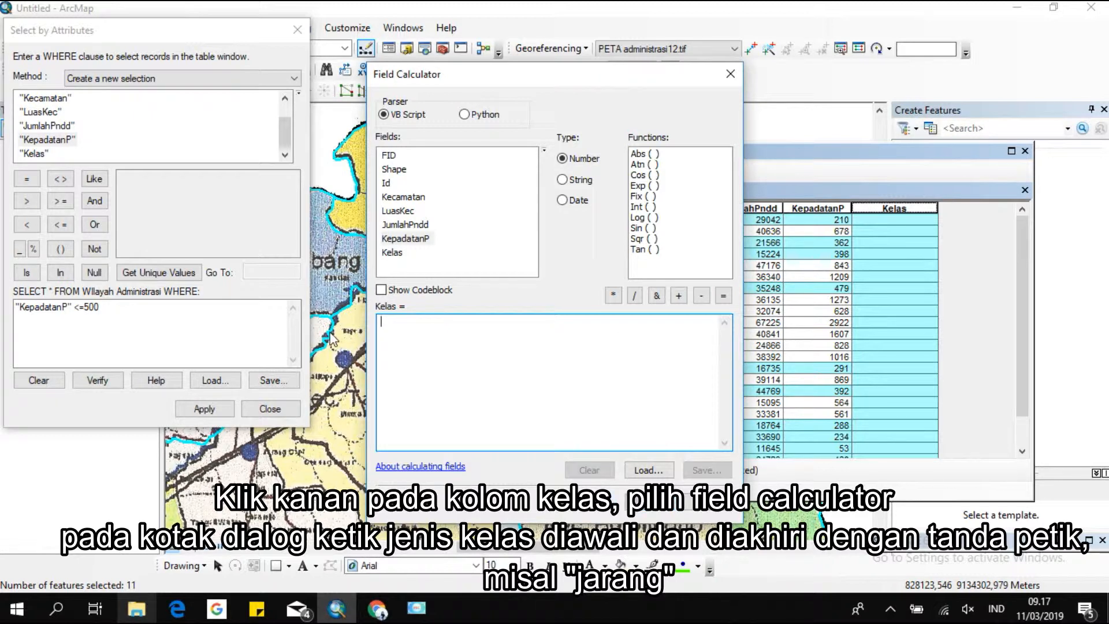
type("\"")
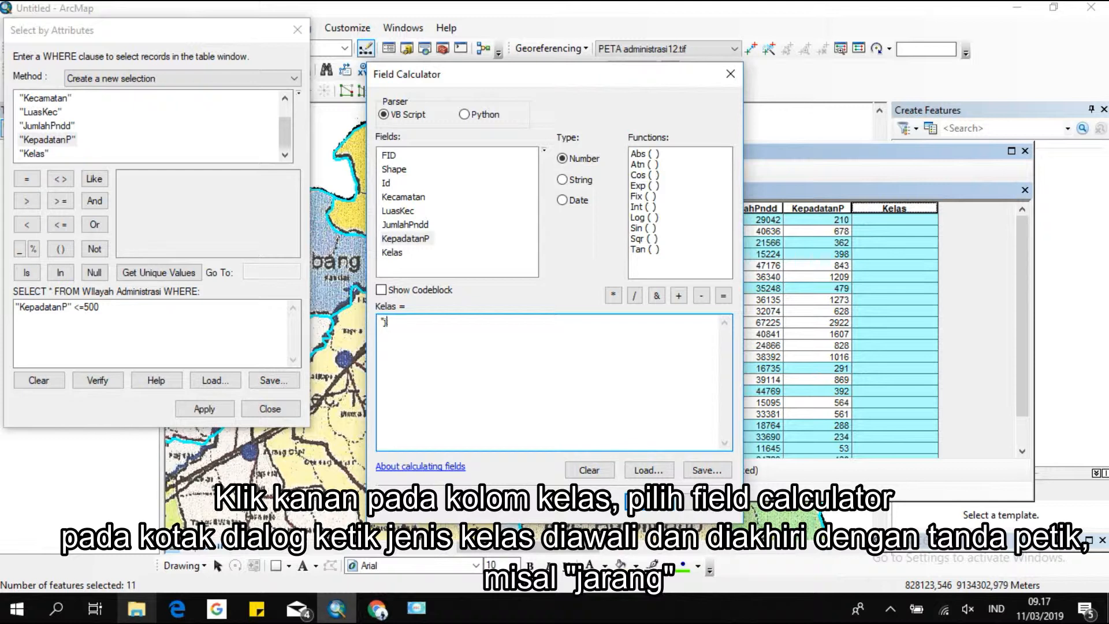
type("Jarang\"")
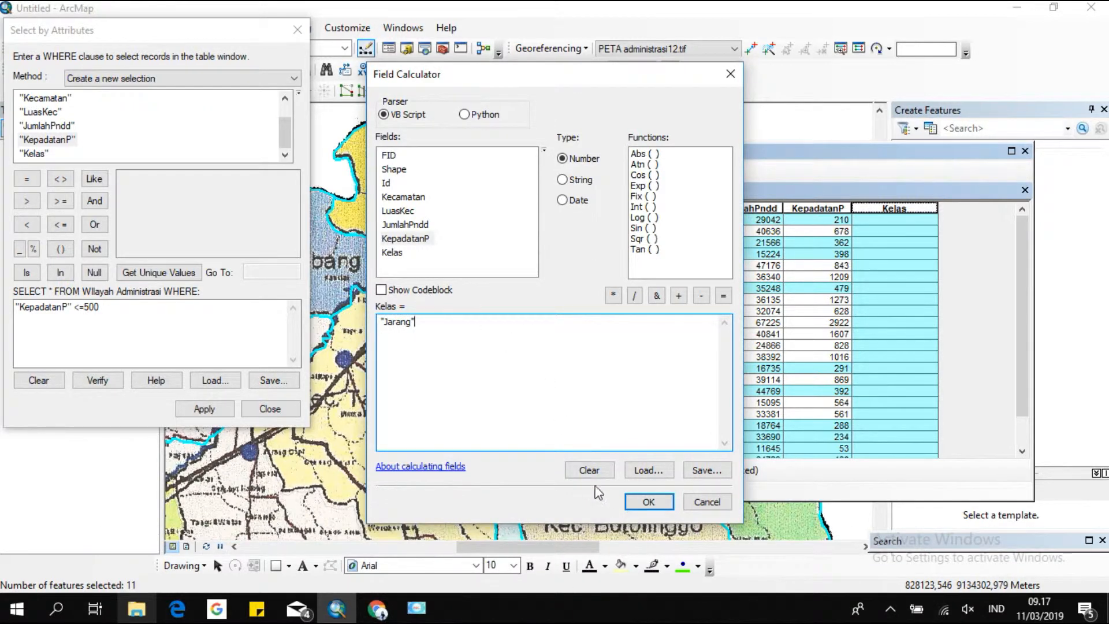
left_click(648, 501)
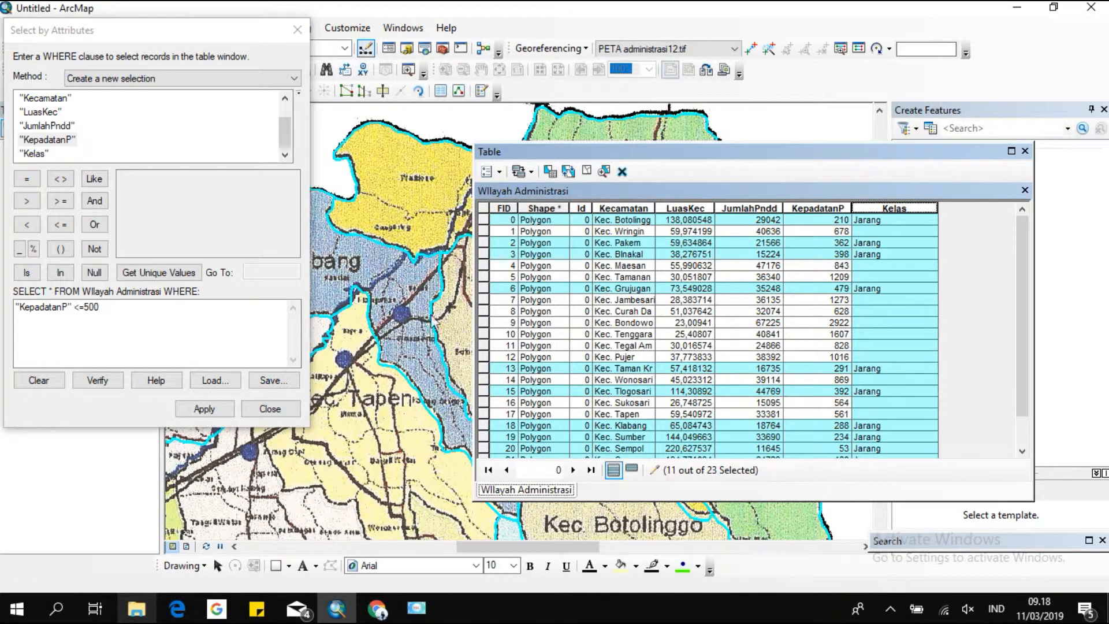
Select features with "KepadatanP" >=501 AND "KepadatanP" <=1000 using Select By Attributes.
left_click_drag(111, 306, 1, 305)
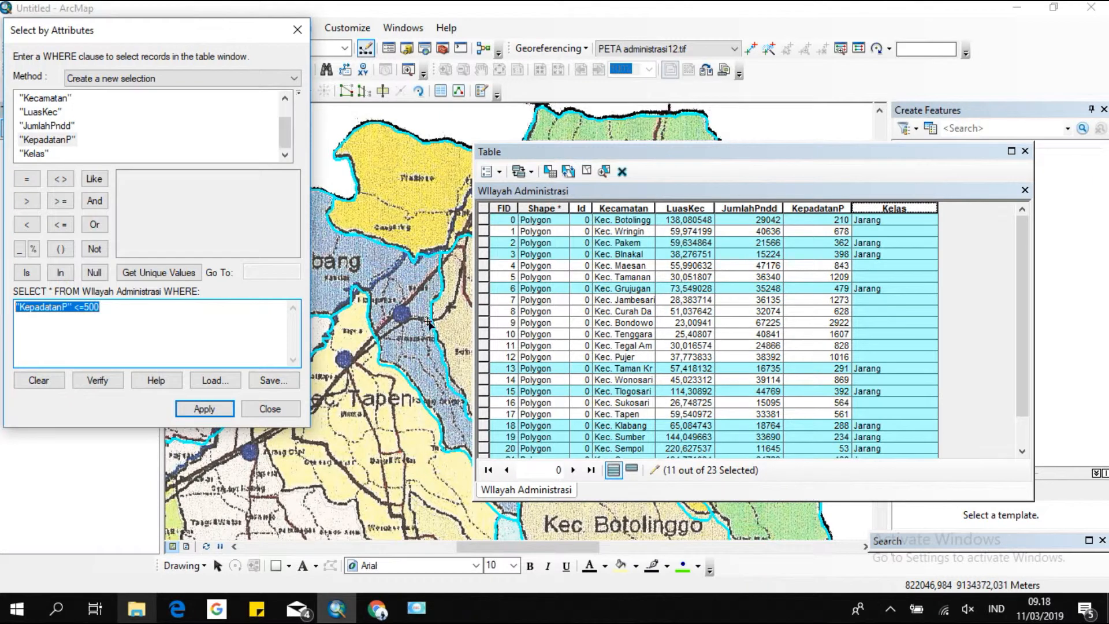
key("Delete")
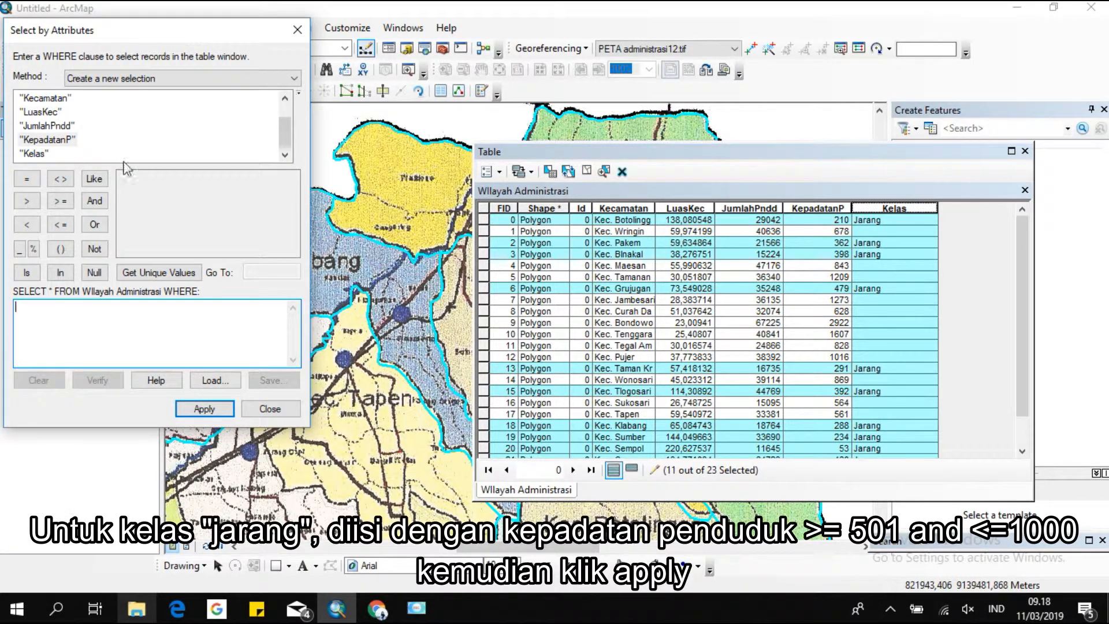
double_click(67, 139)
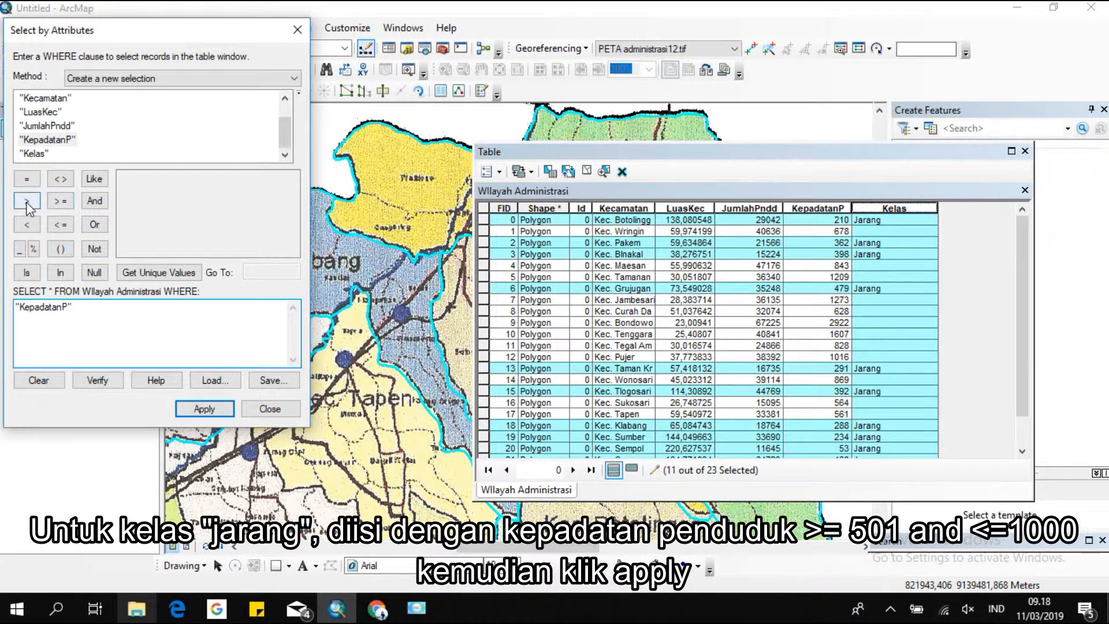
left_click(64, 207)
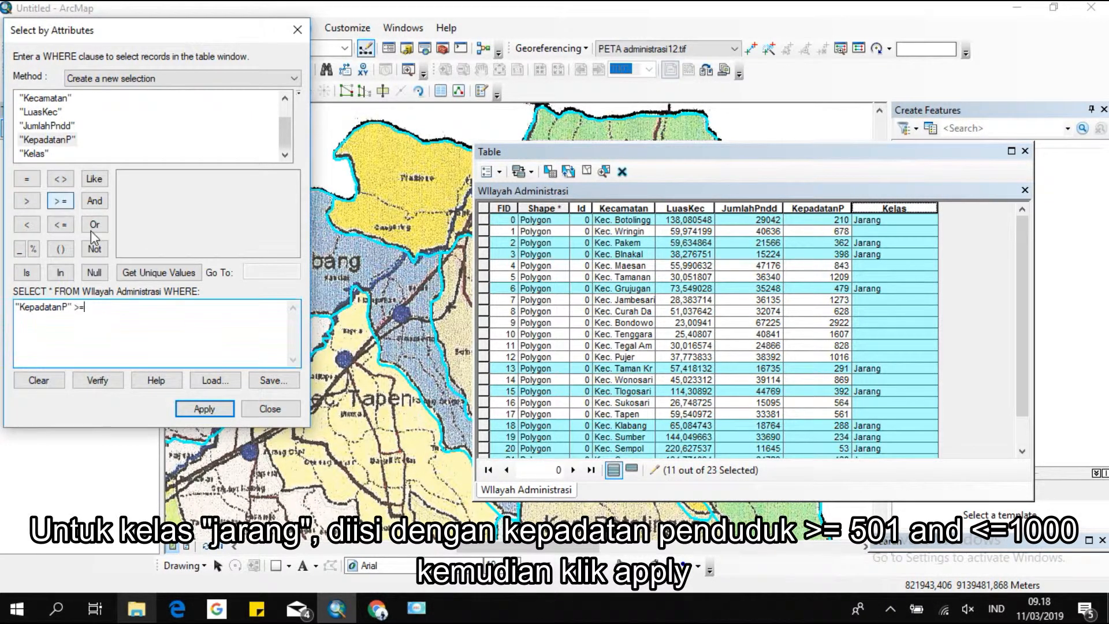
type("501")
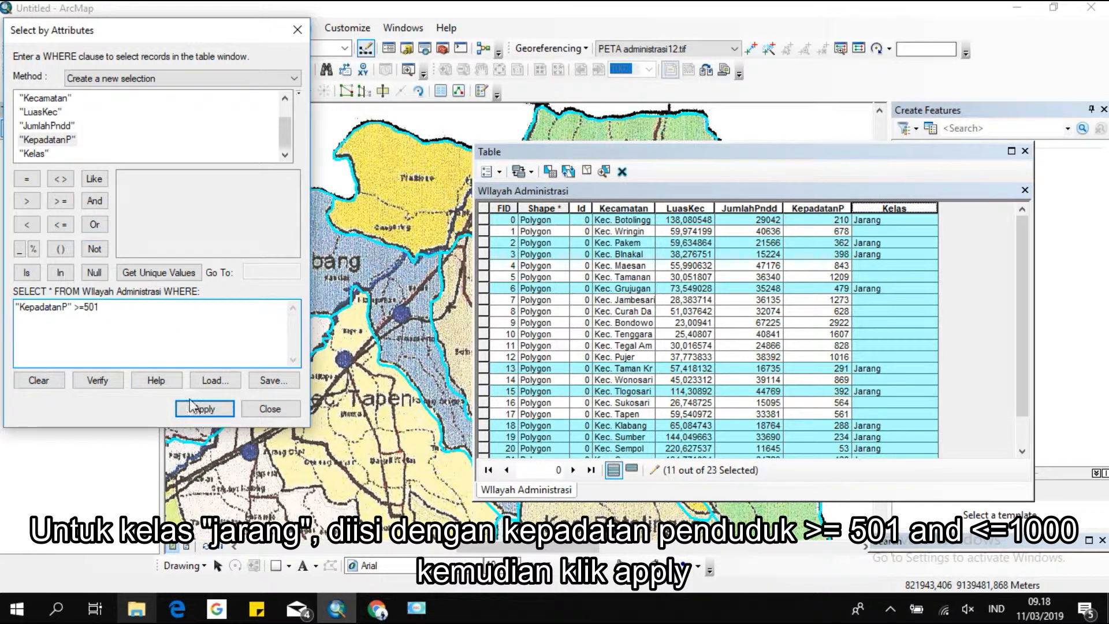
left_click(103, 203)
double_click(47, 141)
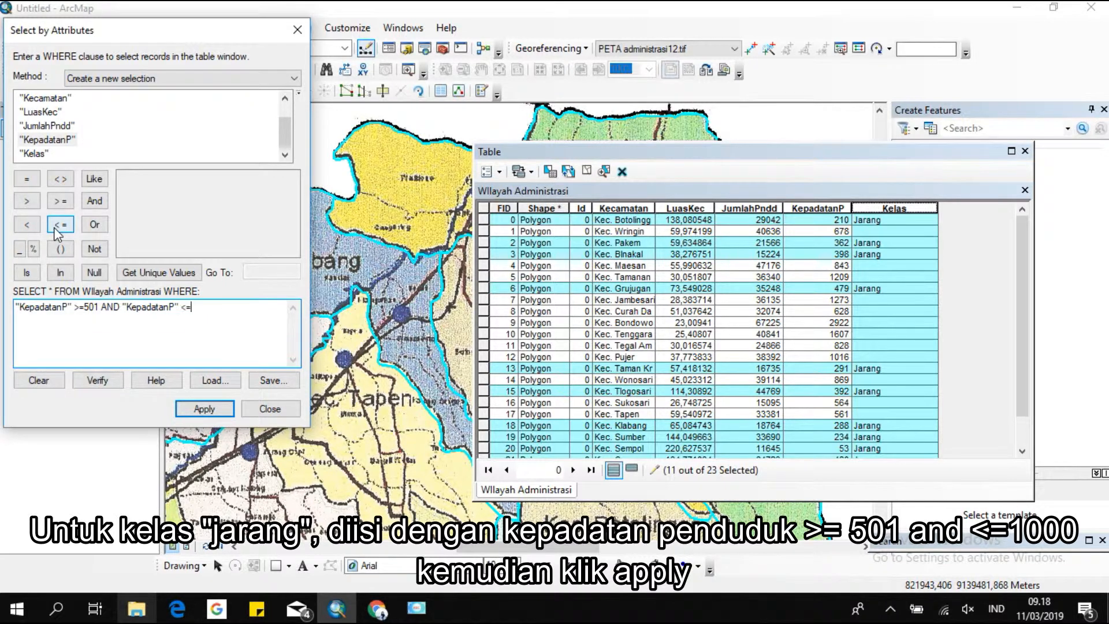
type("1000")
left_click(213, 411)
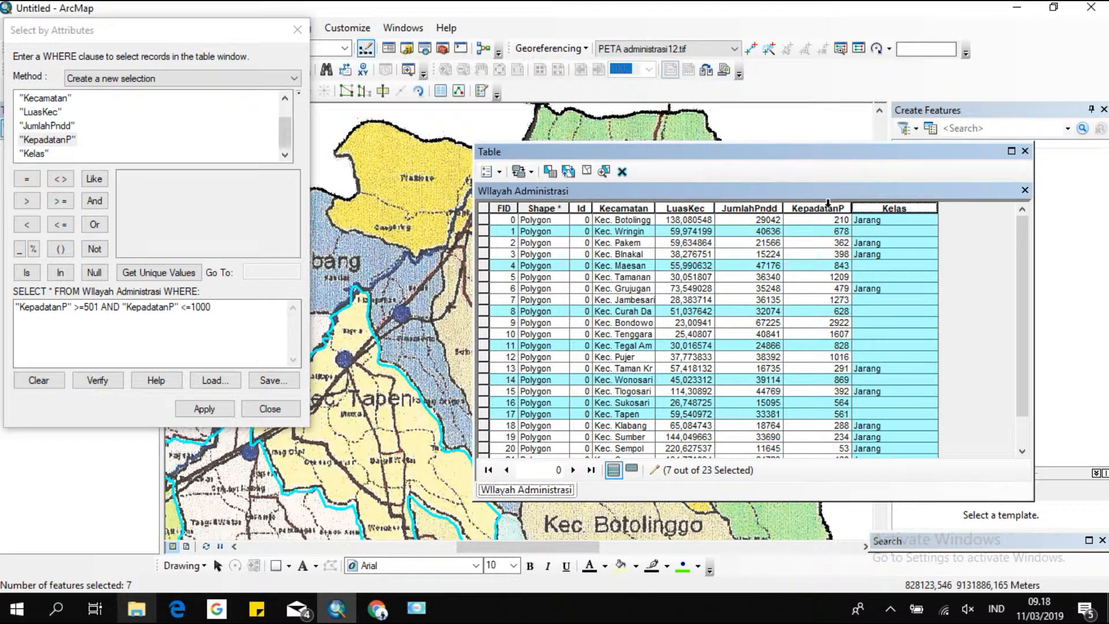
Calculate the Kelas field as "Sedang" for the selected features with Field Calculator.
right_click(882, 213)
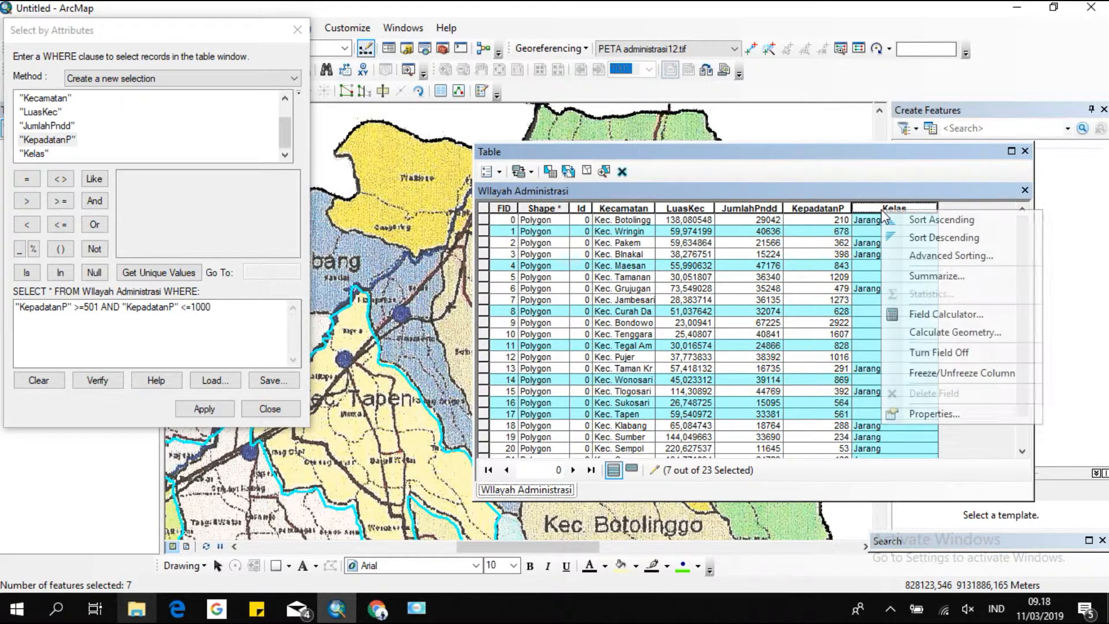
left_click(913, 316)
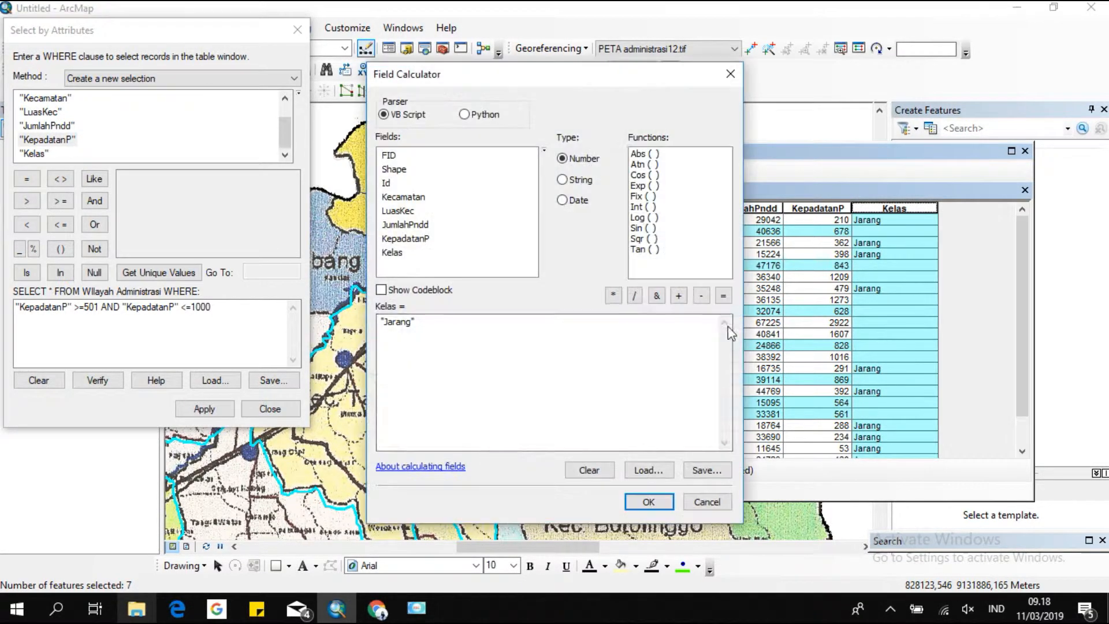
left_click_drag(471, 329, 368, 329)
key("BackSpace")
type("\"\"")
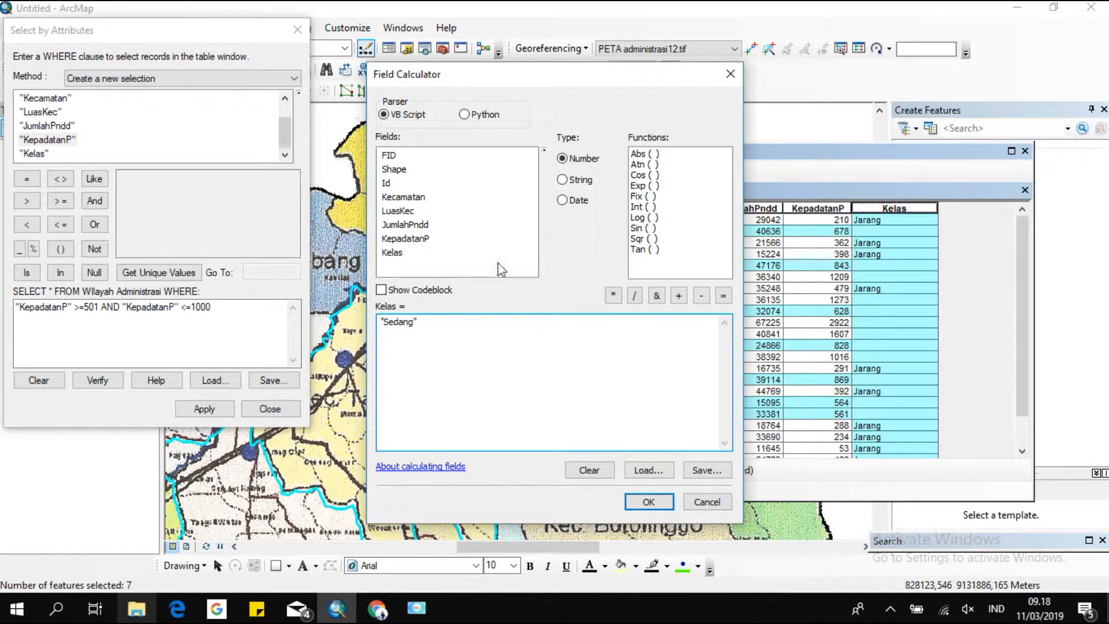
left_click(648, 501)
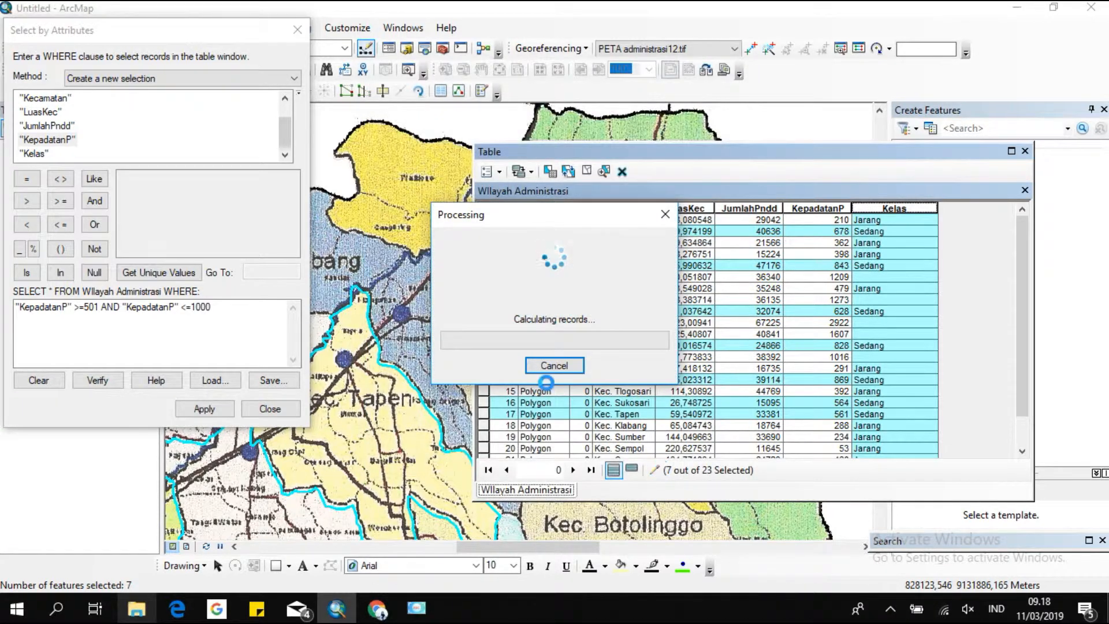
Select features with "KepadatanP" >=1001 using Select By Attributes.
left_click_drag(218, 308, 30, 304)
key("BackSpace")
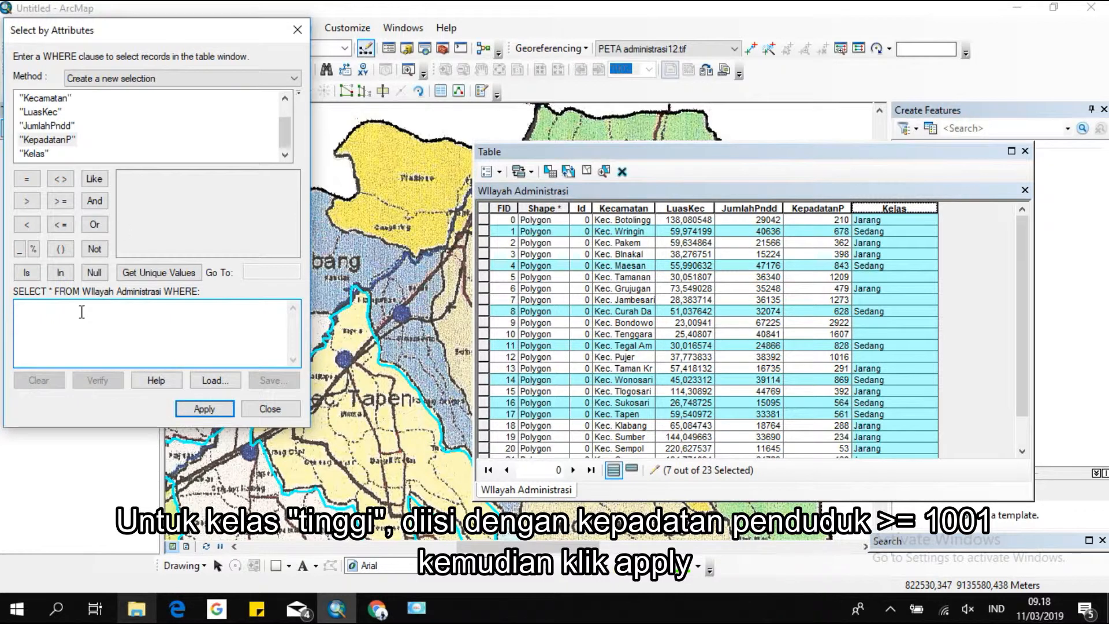
double_click(64, 143)
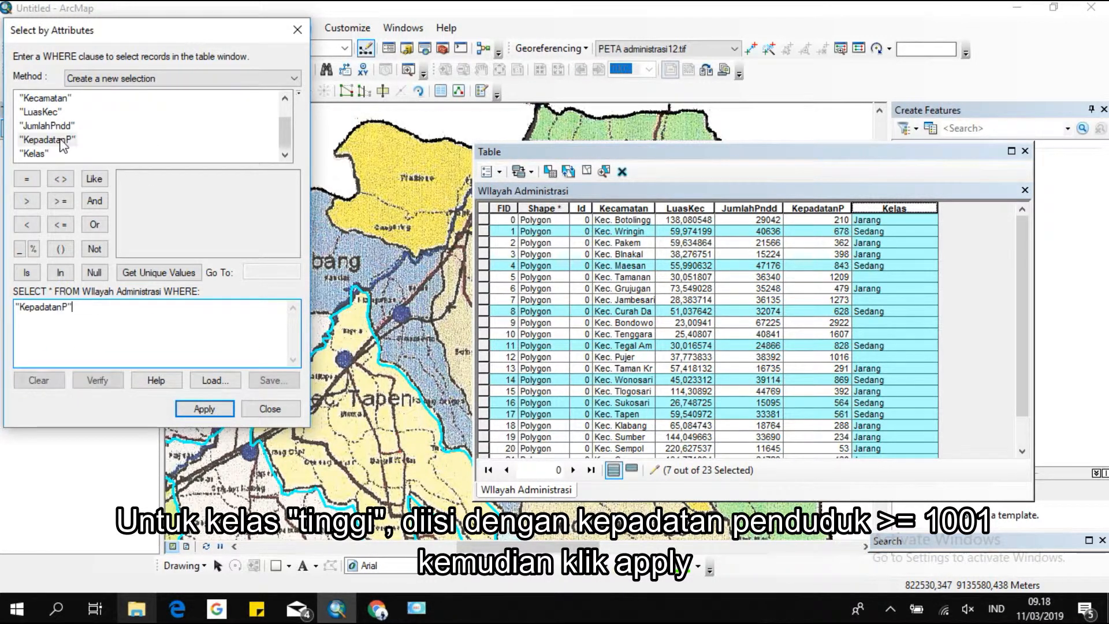
left_click(60, 202)
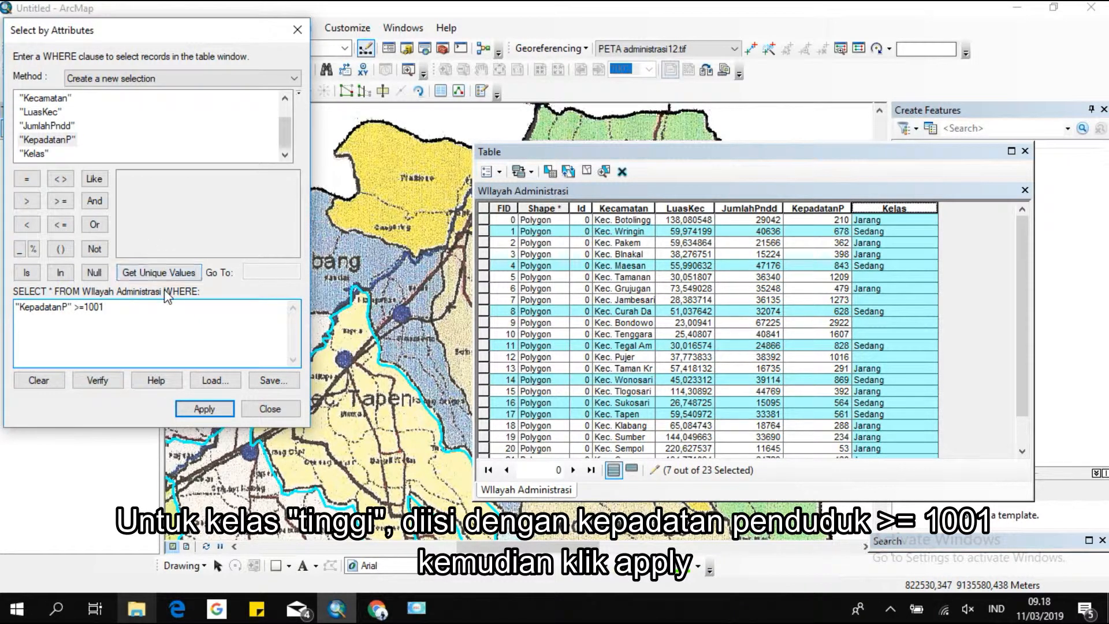
left_click(197, 409)
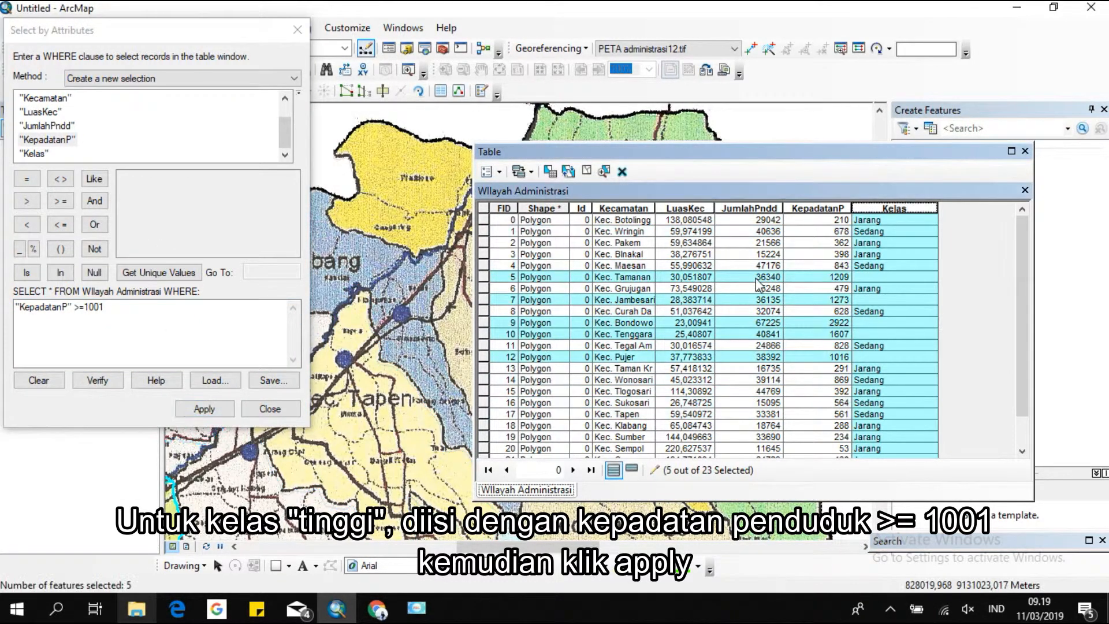
Calculate the Kelas field as "Tinggi" for the selected features with Field Calculator, then close the query and table windows.
right_click(882, 211)
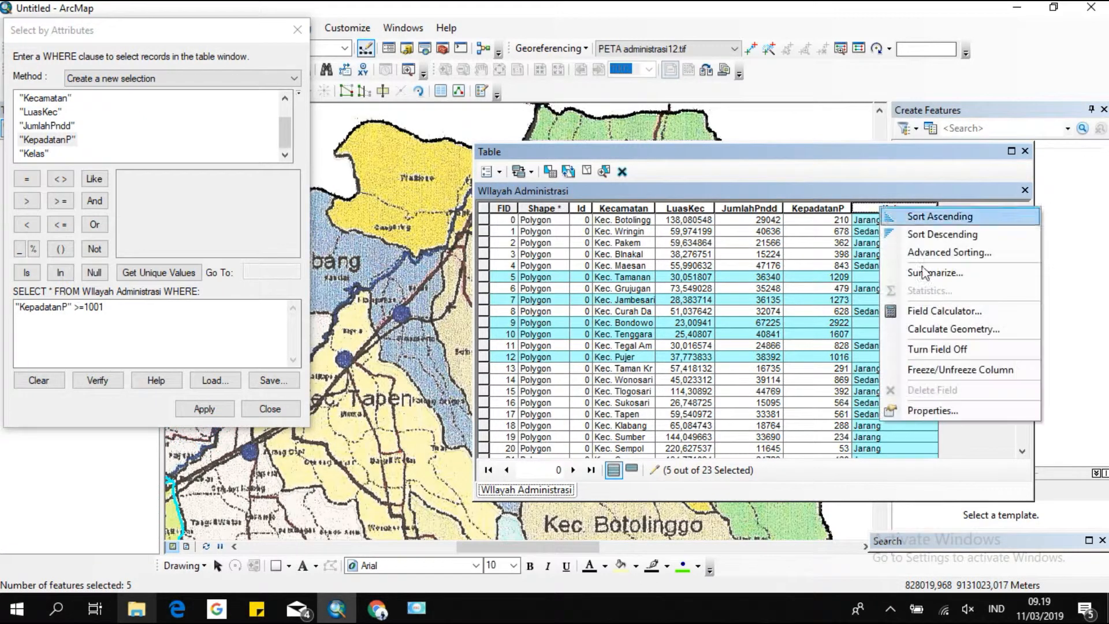
left_click(922, 308)
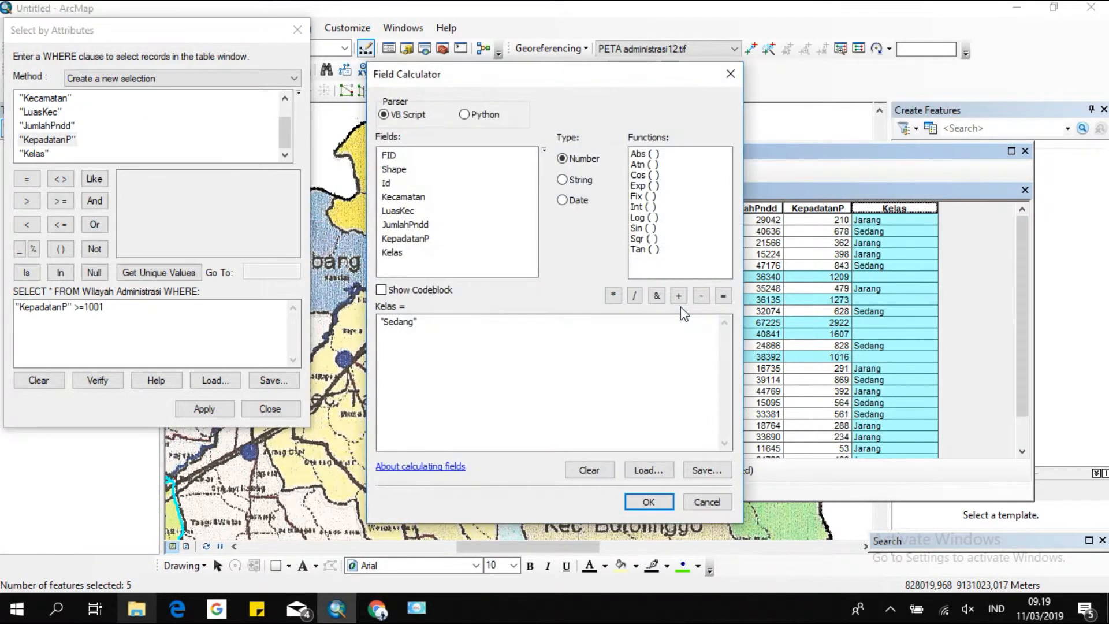
left_click_drag(416, 331, 355, 331)
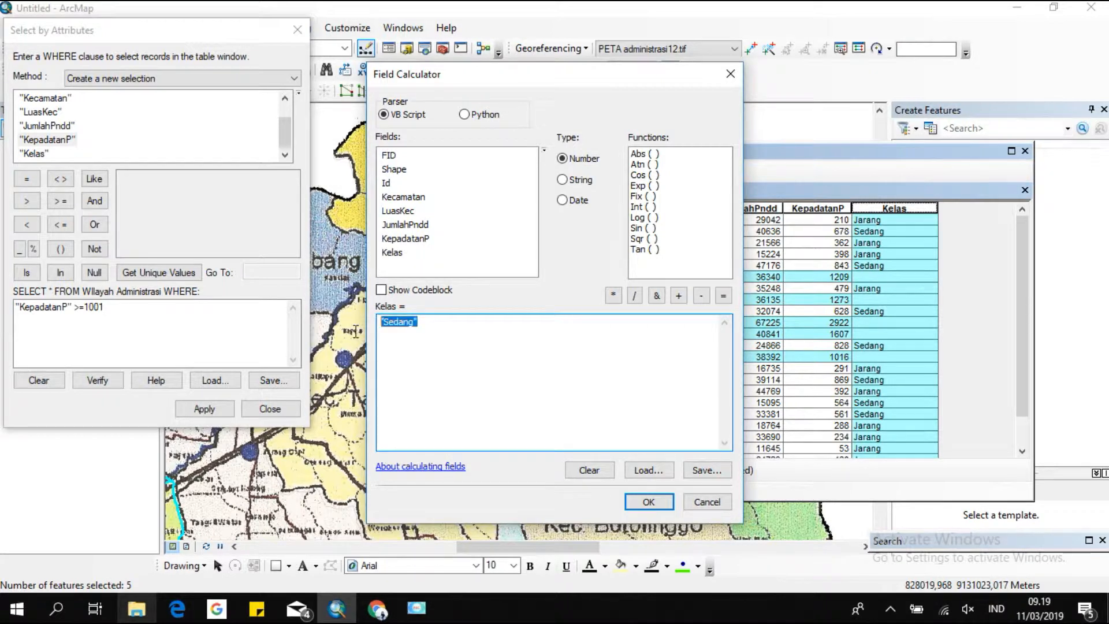
key("BackSpace")
type("\"\"")
left_click(654, 504)
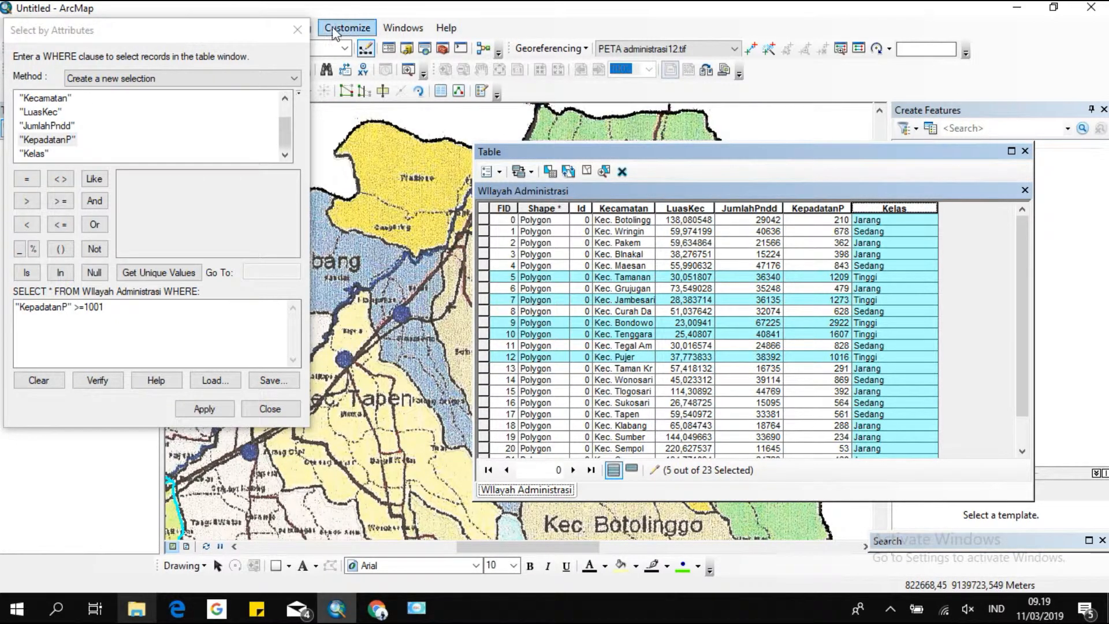
left_click(293, 33)
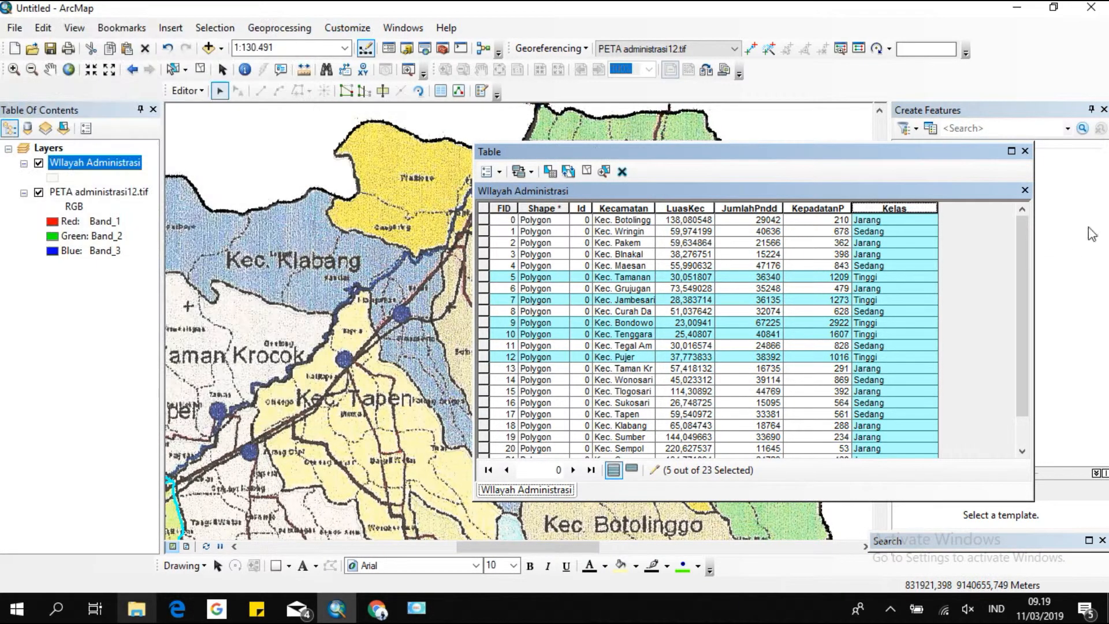
left_click(1025, 150)
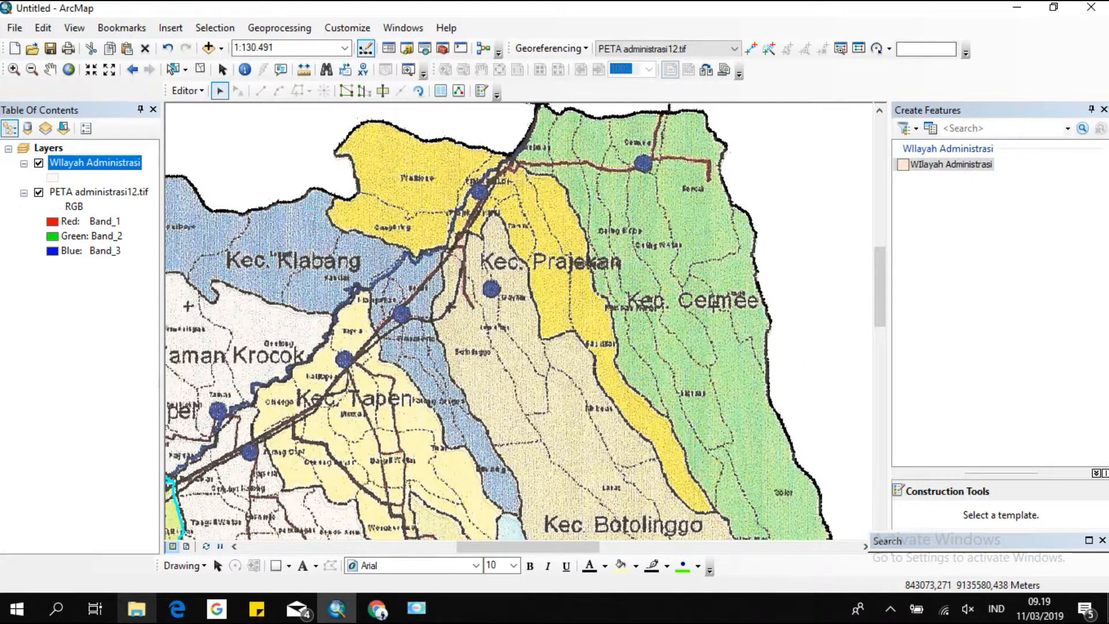
Set the Wilayah Administrasi layer's transparency to 0% in its layer properties.
right_click(95, 162)
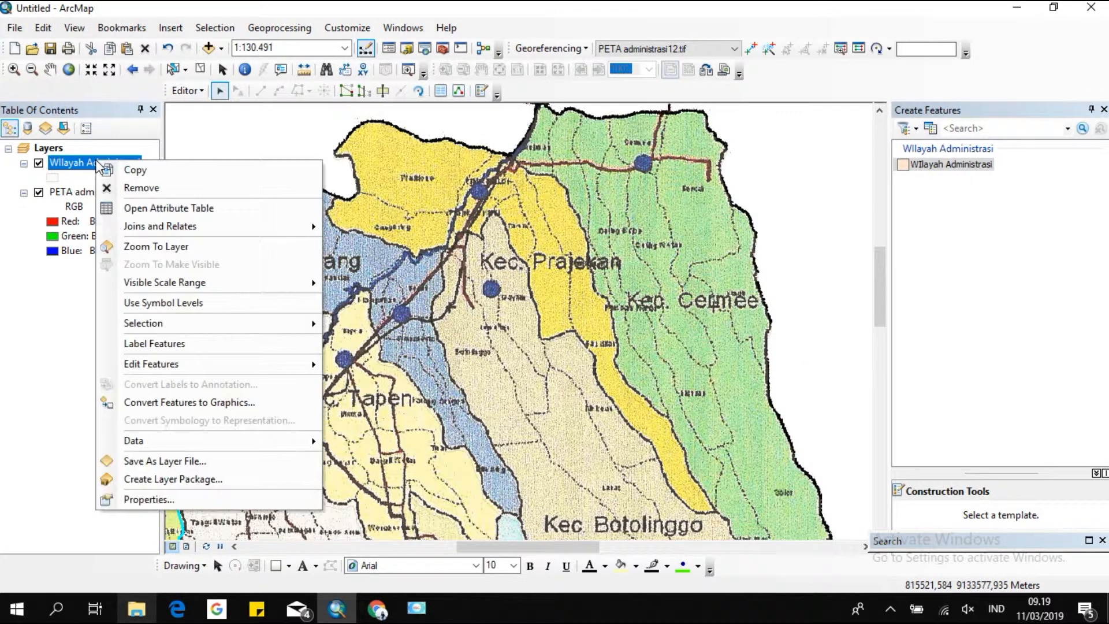
left_click(179, 499)
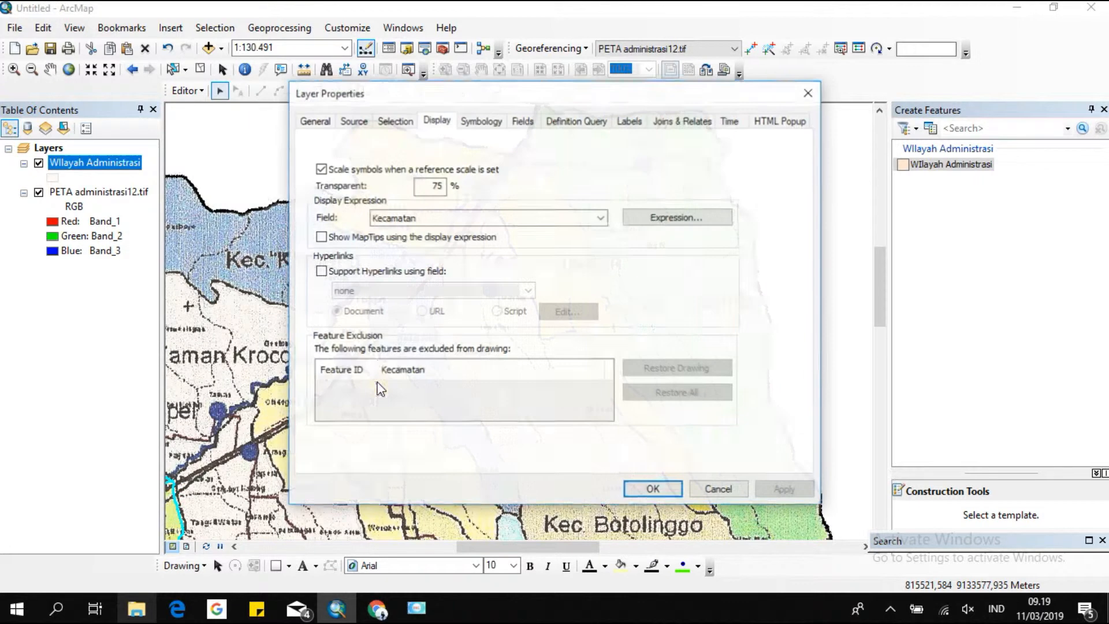
double_click(439, 186)
key("BackSpace")
key("Return")
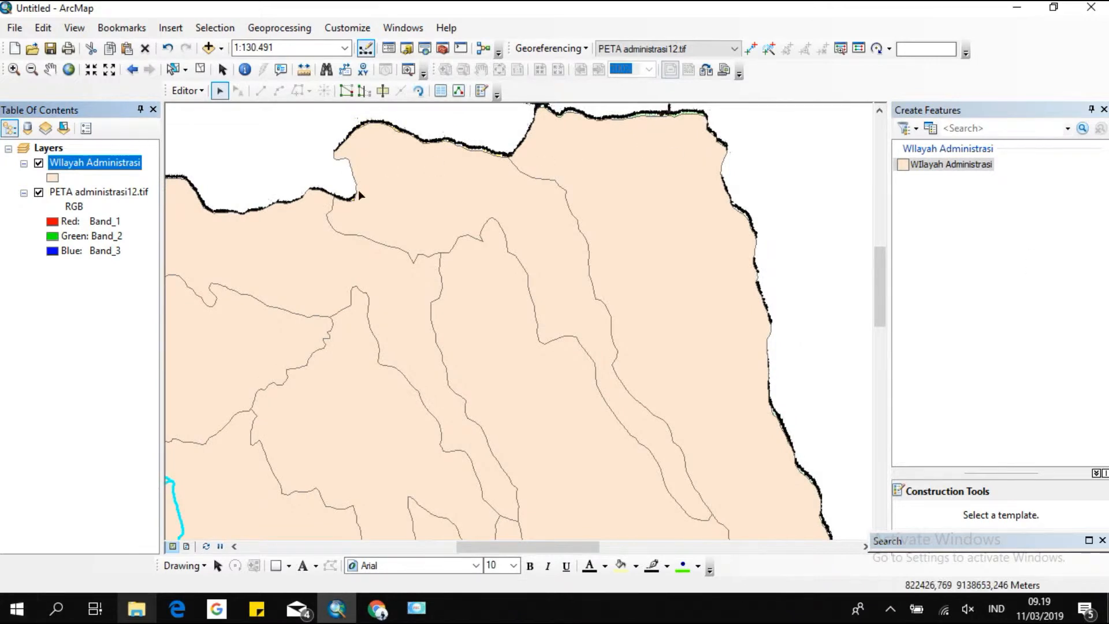
Zoom to the Wilayah Administrasi layer and turn on its feature labels.
right_click(111, 159)
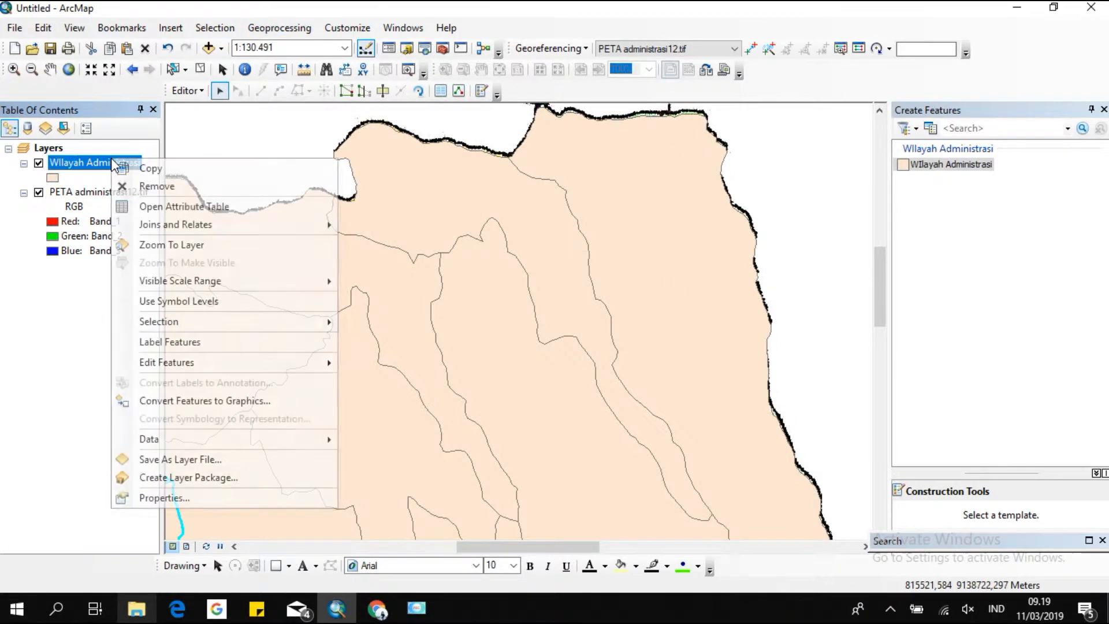
left_click(190, 246)
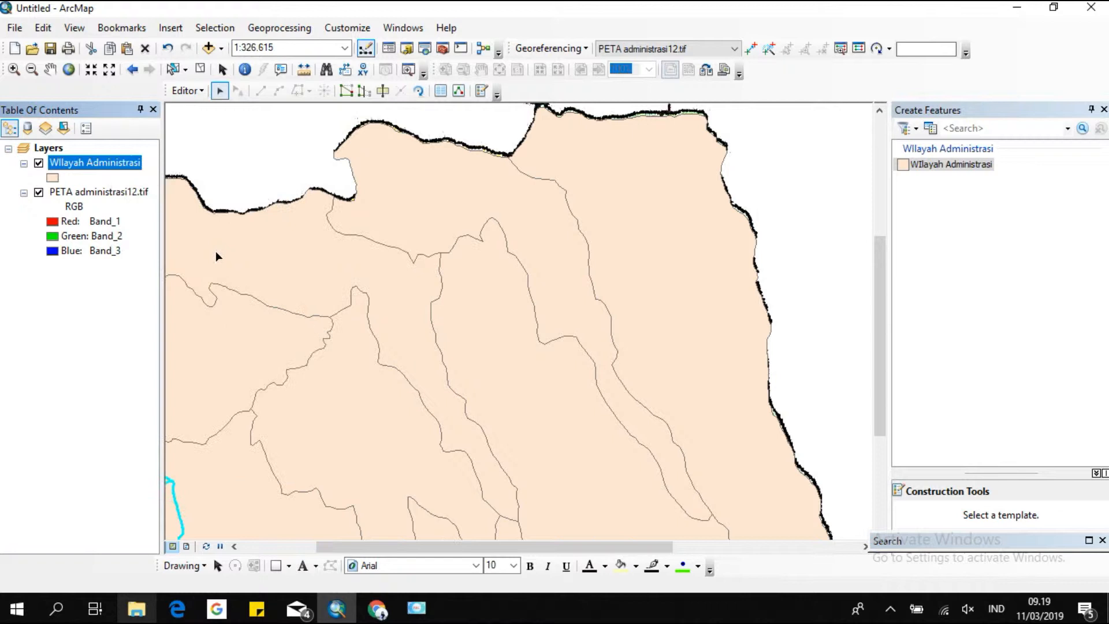
right_click(120, 162)
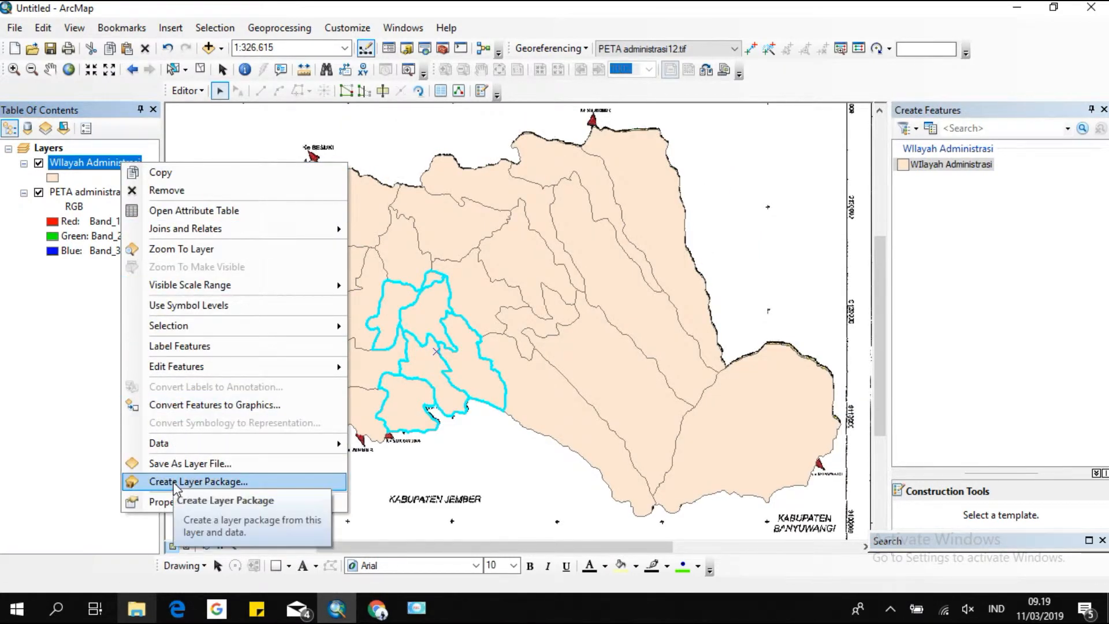
left_click(203, 347)
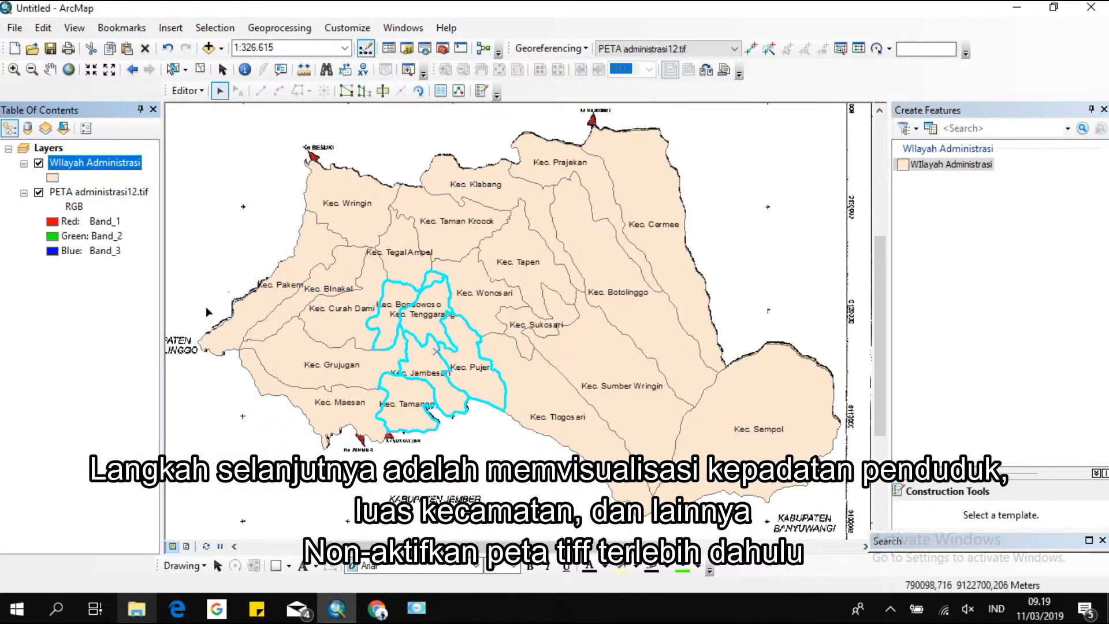
Hide the PETA administrasi12.tif raster layer.
left_click(107, 194)
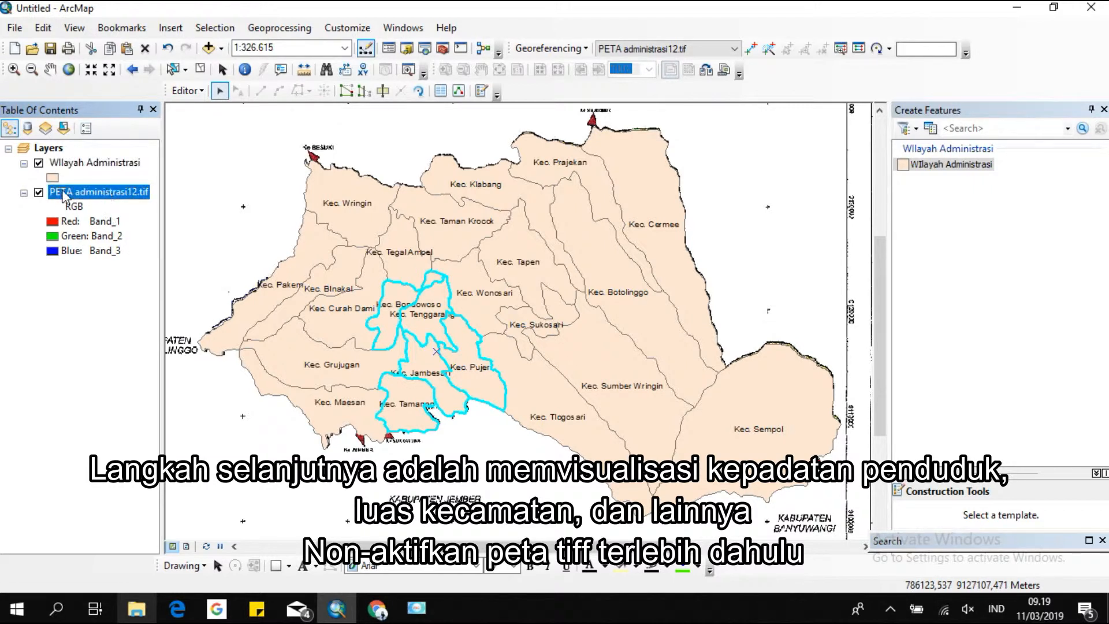
left_click(38, 192)
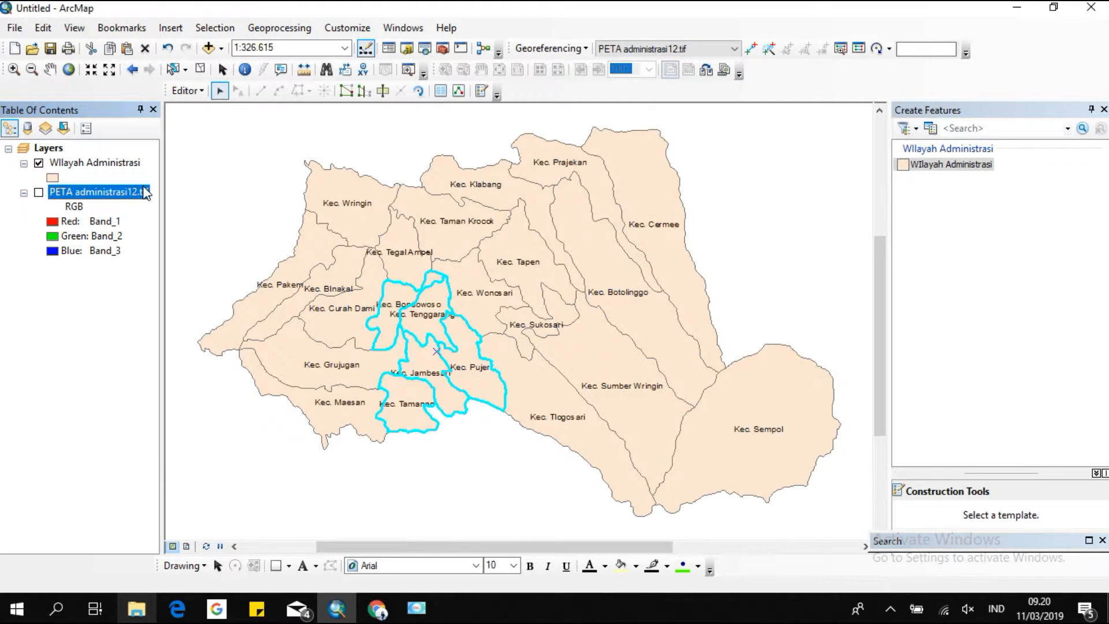
Symbolize Wilayah Administrasi by unique values of the Kelas field, adding all values.
double_click(67, 165)
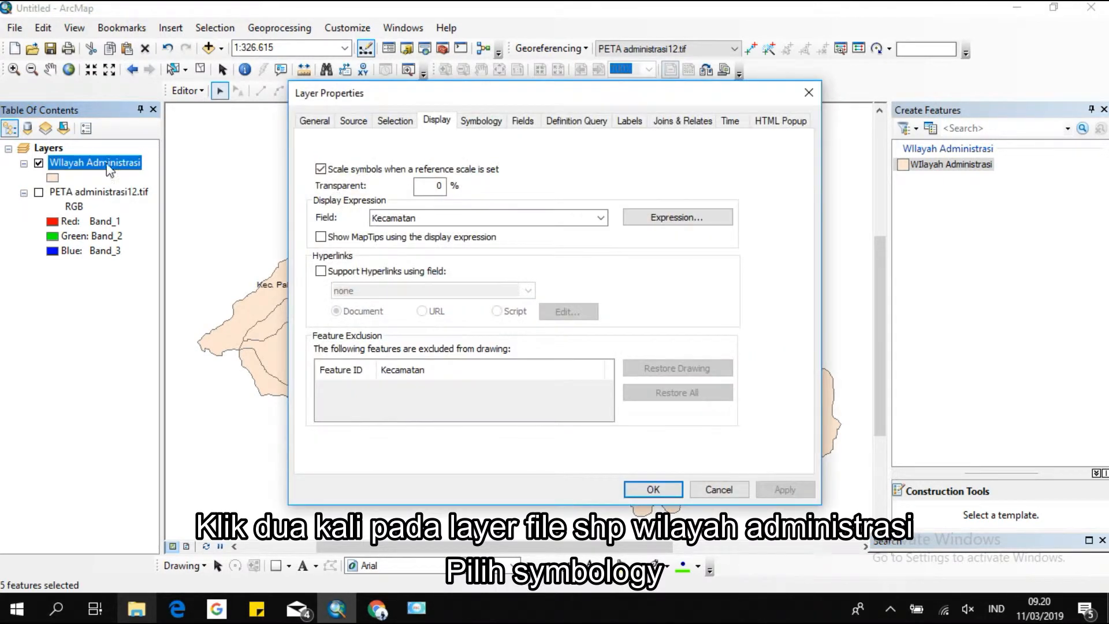
left_click(491, 122)
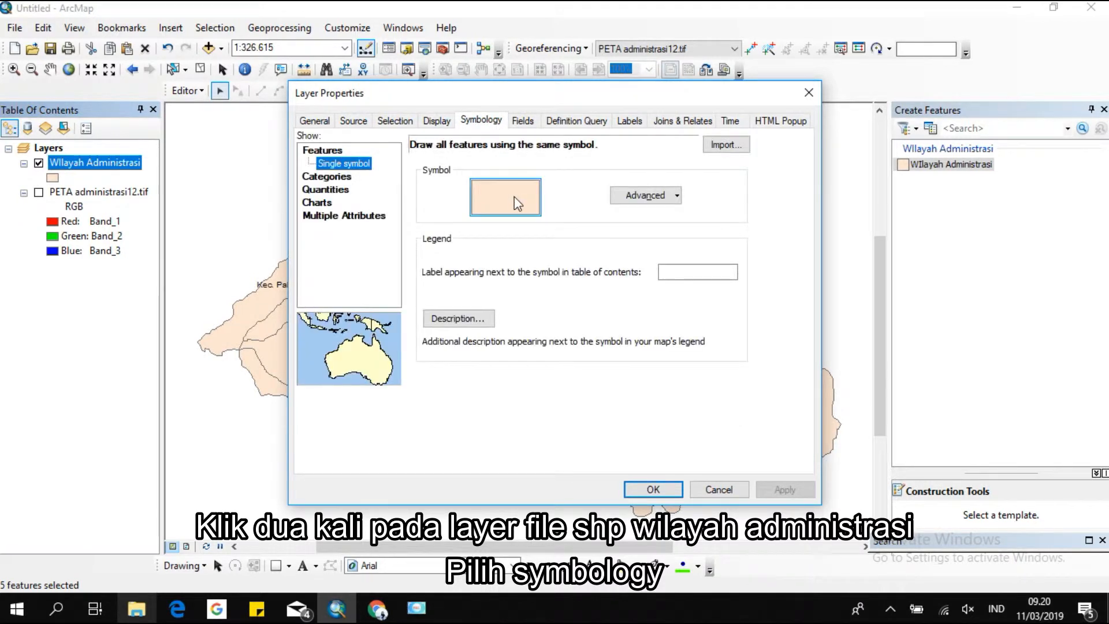
left_click(343, 176)
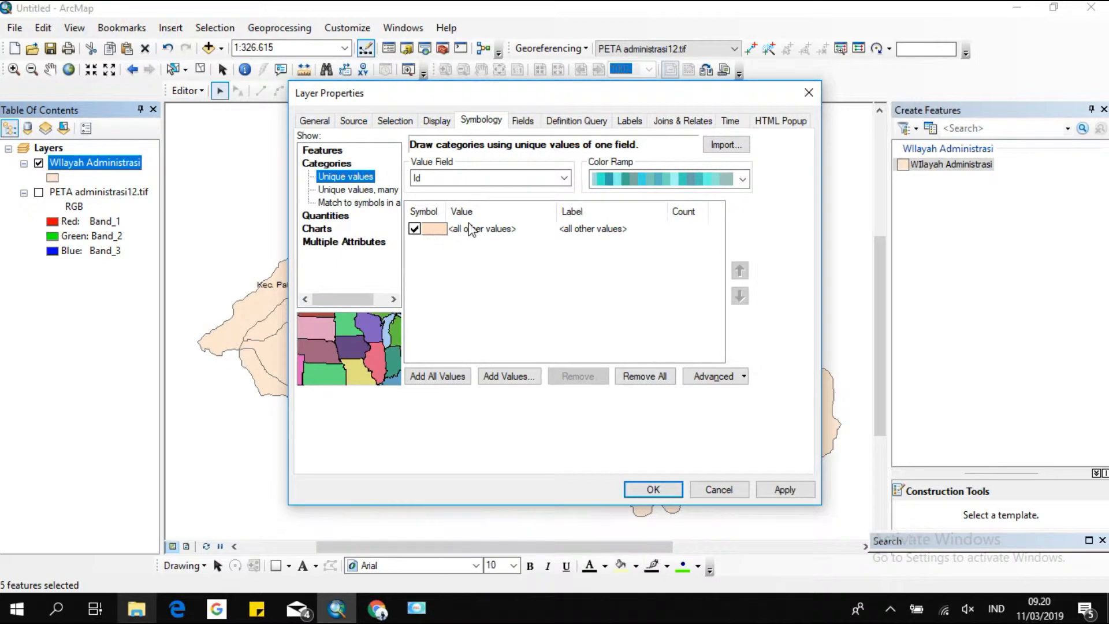
left_click(505, 178)
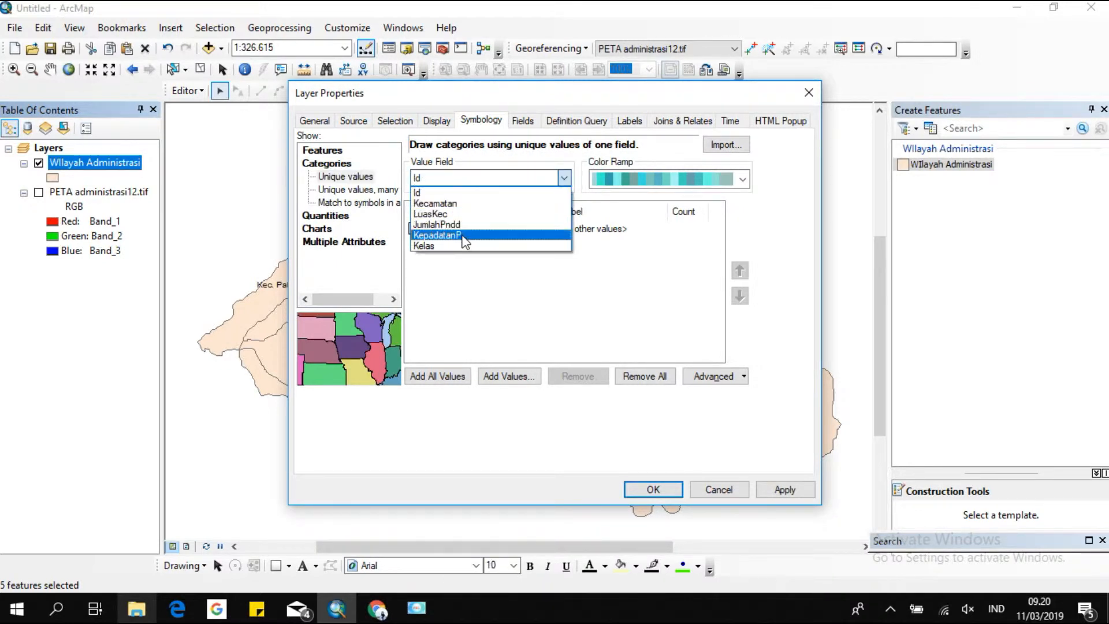
left_click(485, 235)
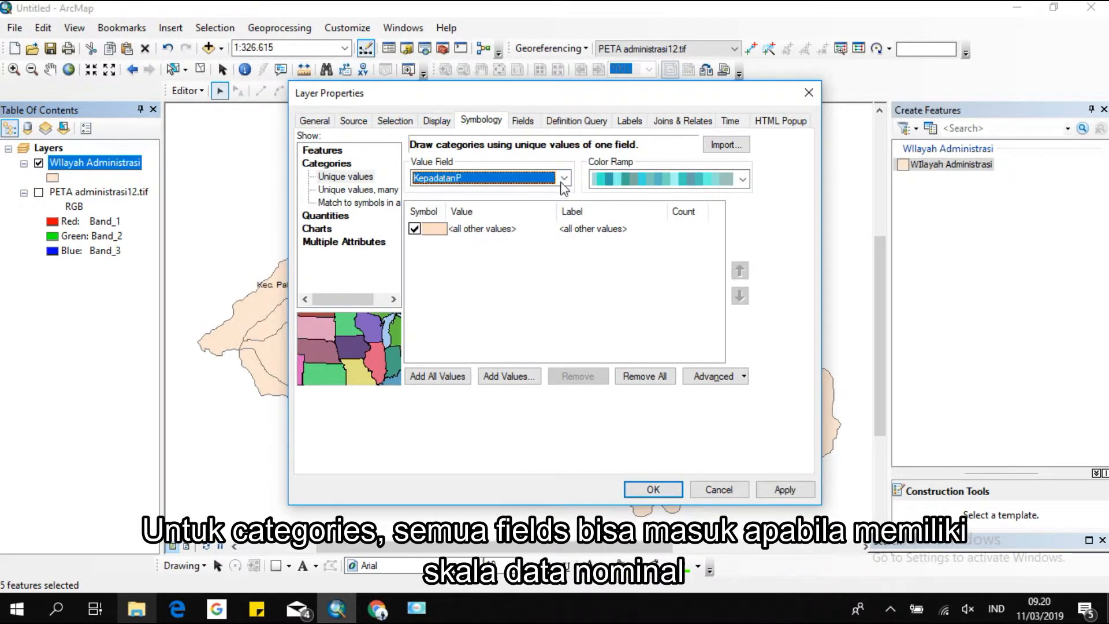
left_click(562, 182)
left_click(523, 254)
left_click(456, 376)
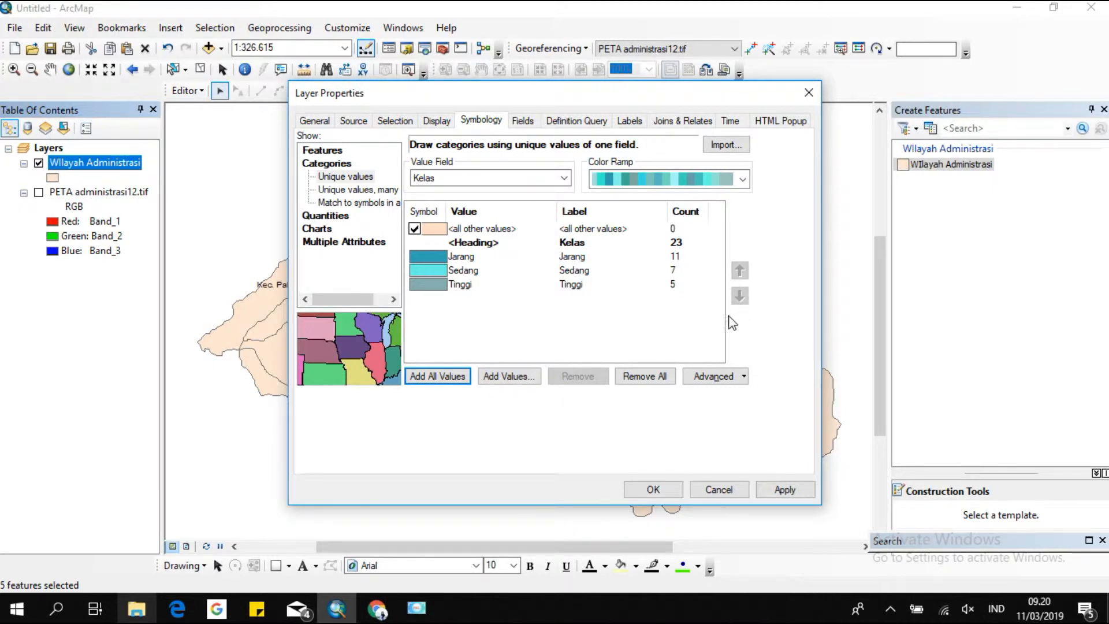
left_click(650, 490)
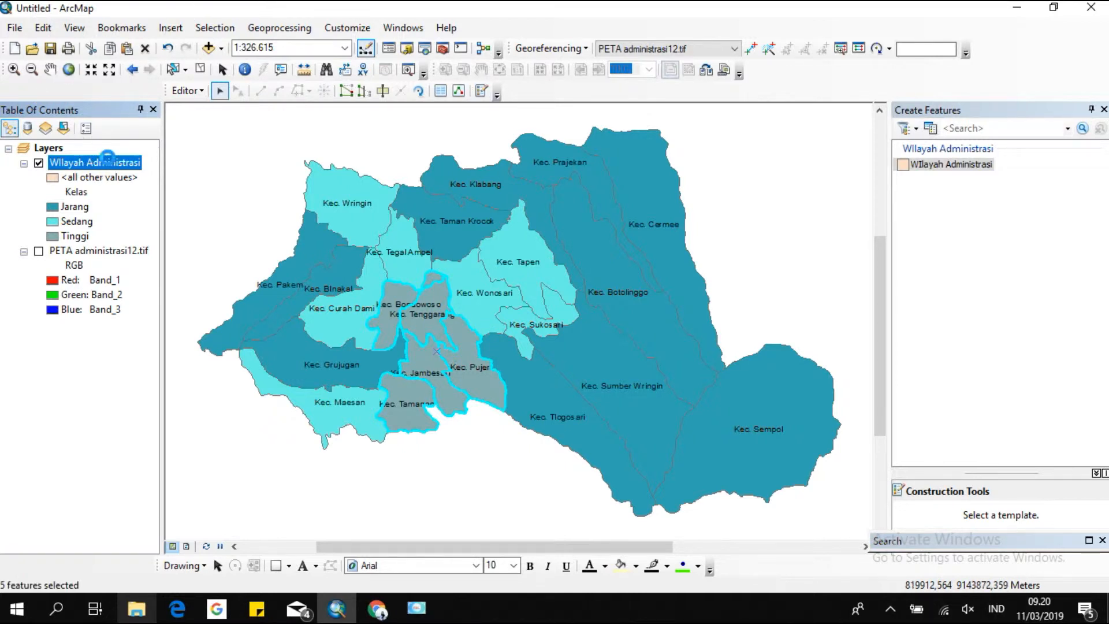
Change the layer symbology to graduated colors based on the KepadatanP field.
double_click(111, 164)
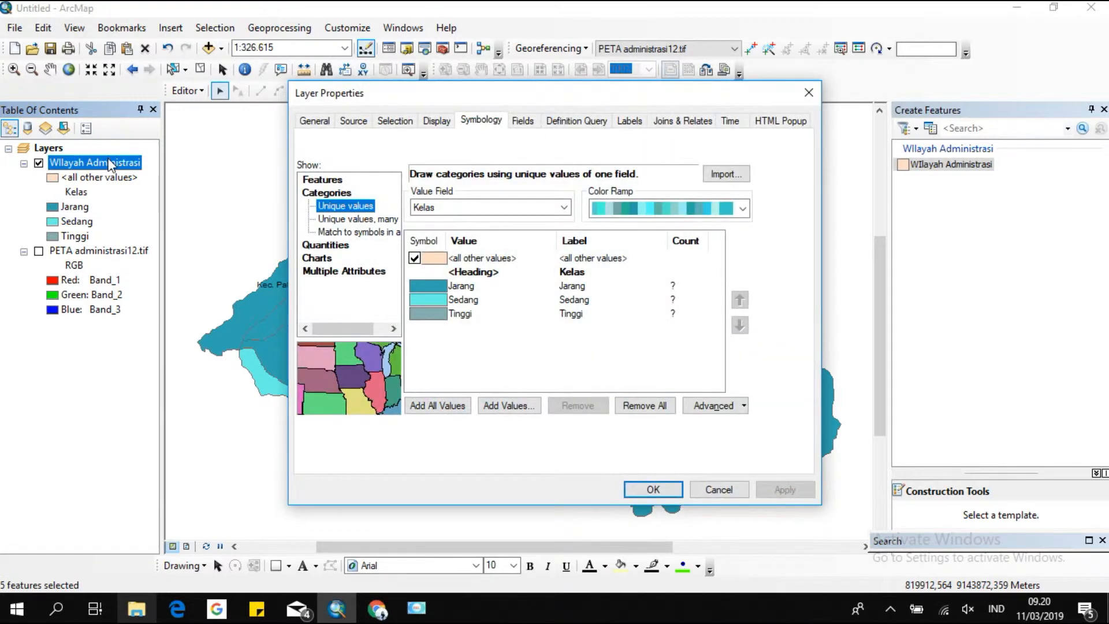
left_click(331, 247)
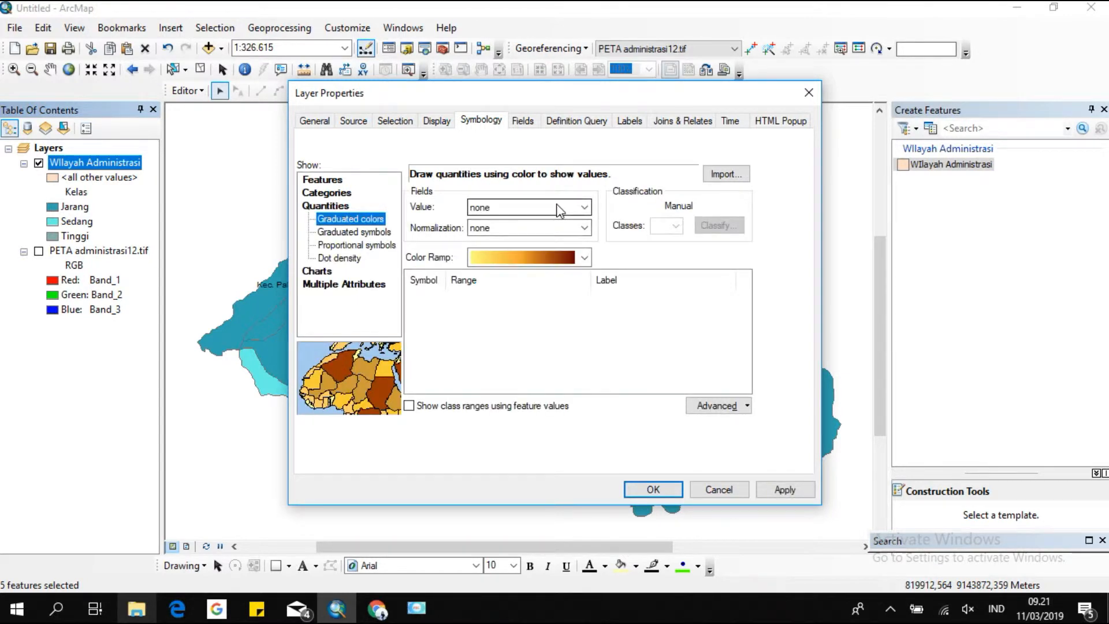
left_click(559, 208)
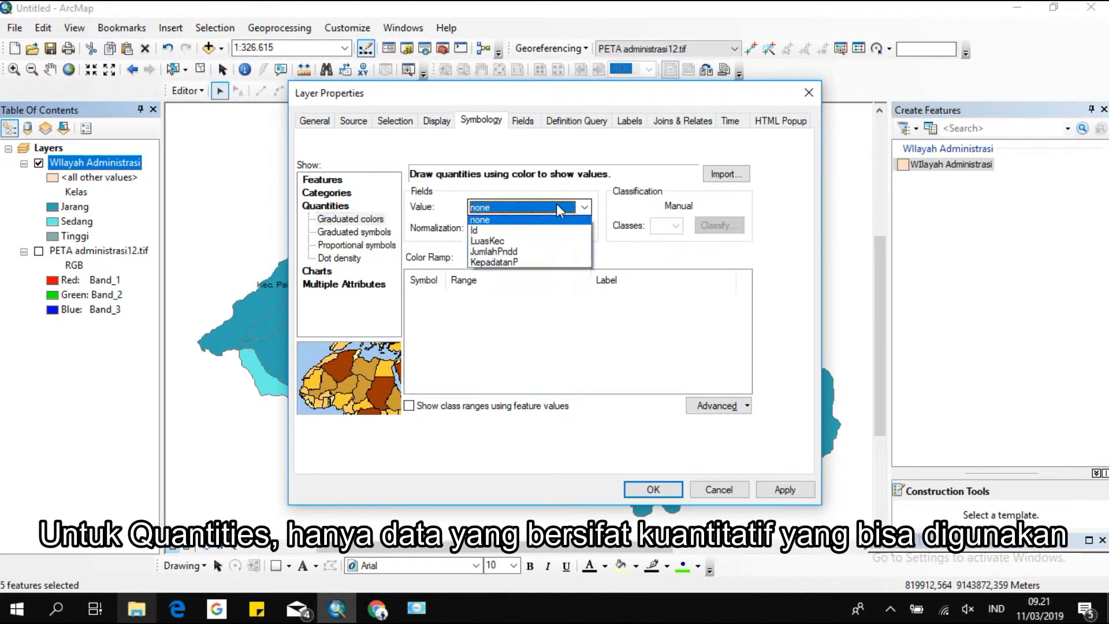
left_click(540, 264)
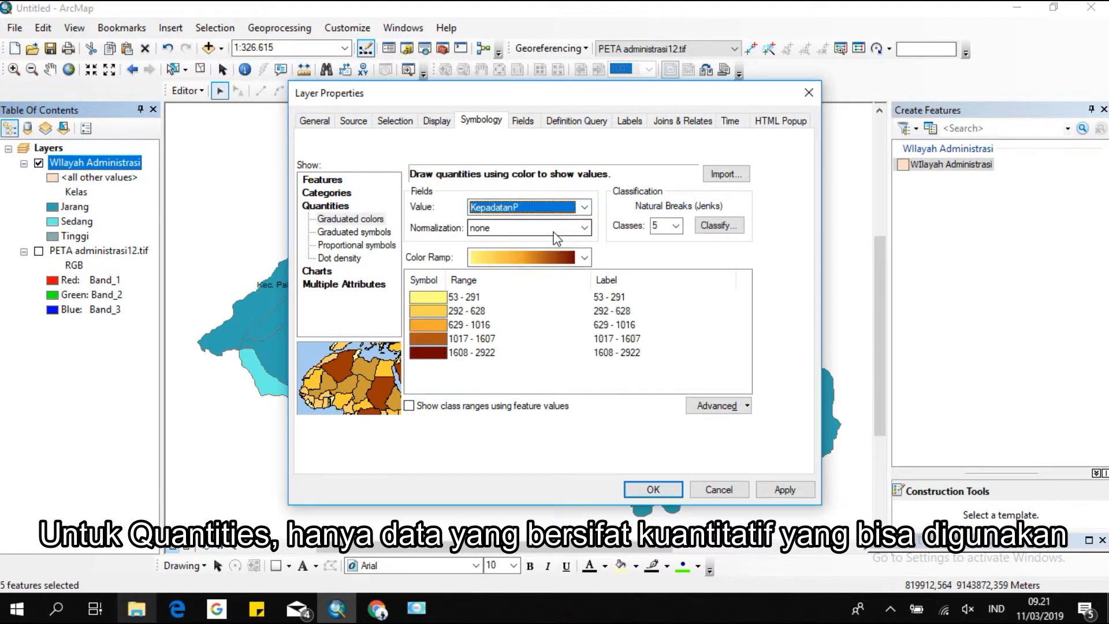
left_click(651, 488)
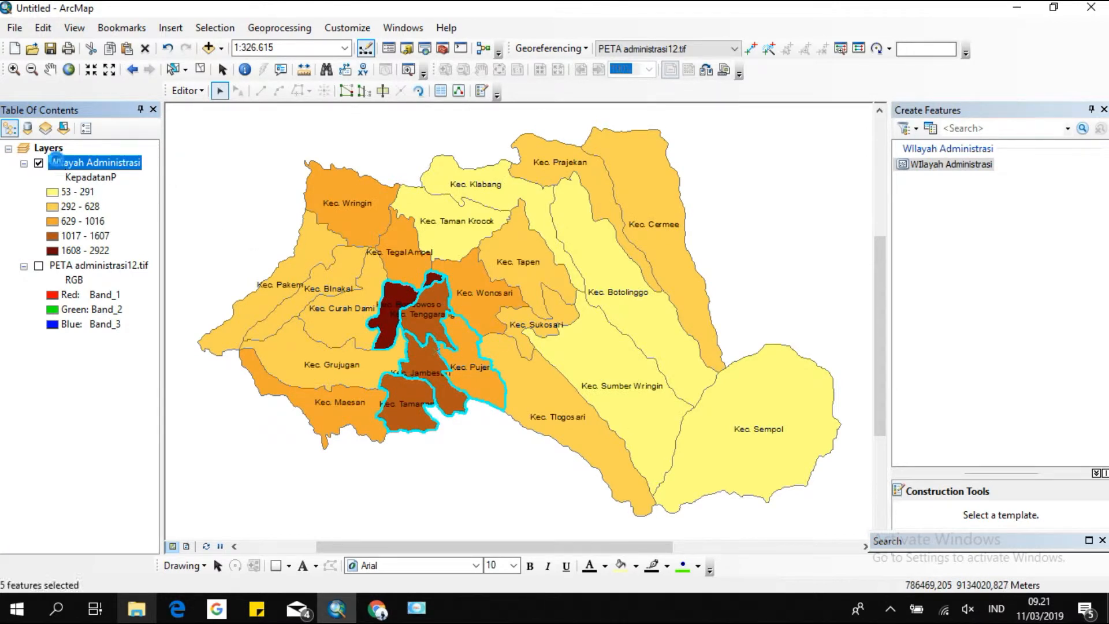
Symbolize Wilayah Administrasi with pie charts using the KepadatanP field.
double_click(58, 163)
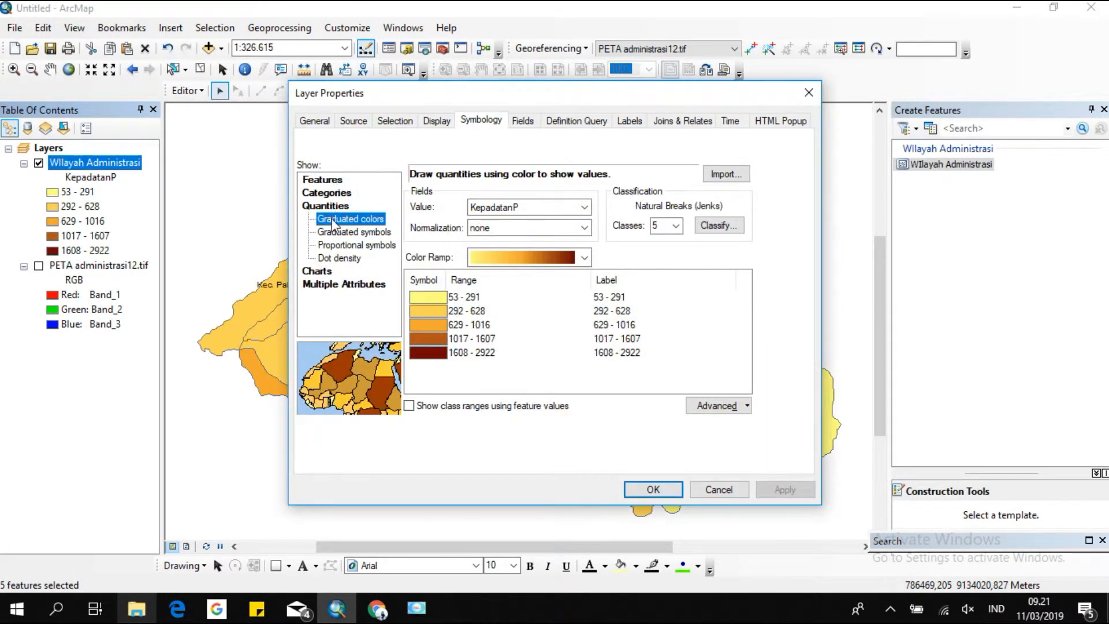
left_click(319, 271)
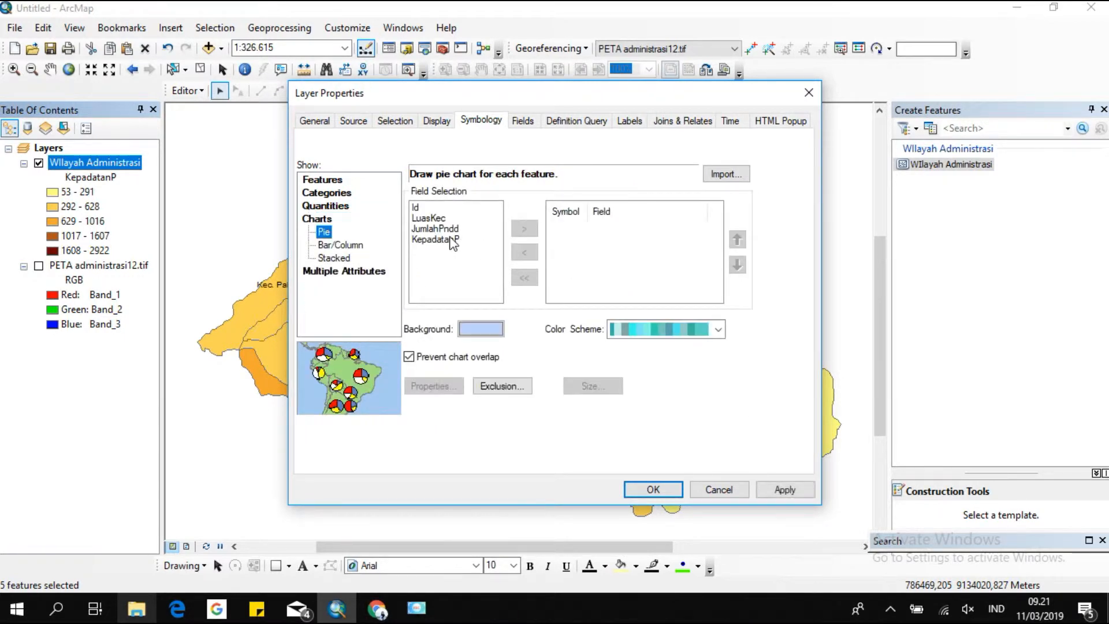
left_click(444, 240)
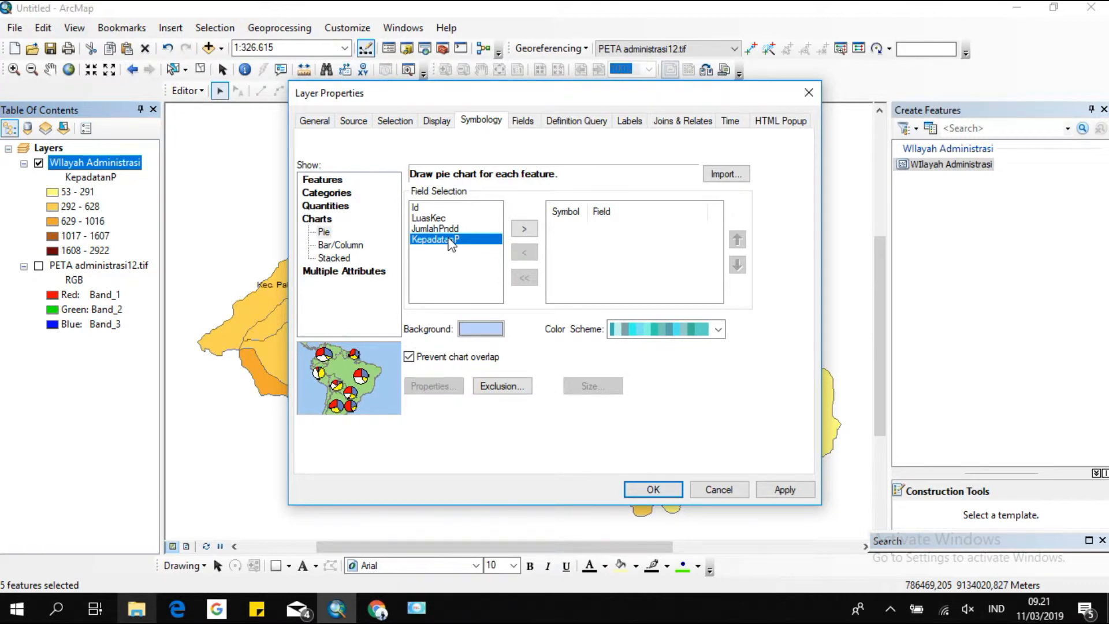
left_click(481, 229)
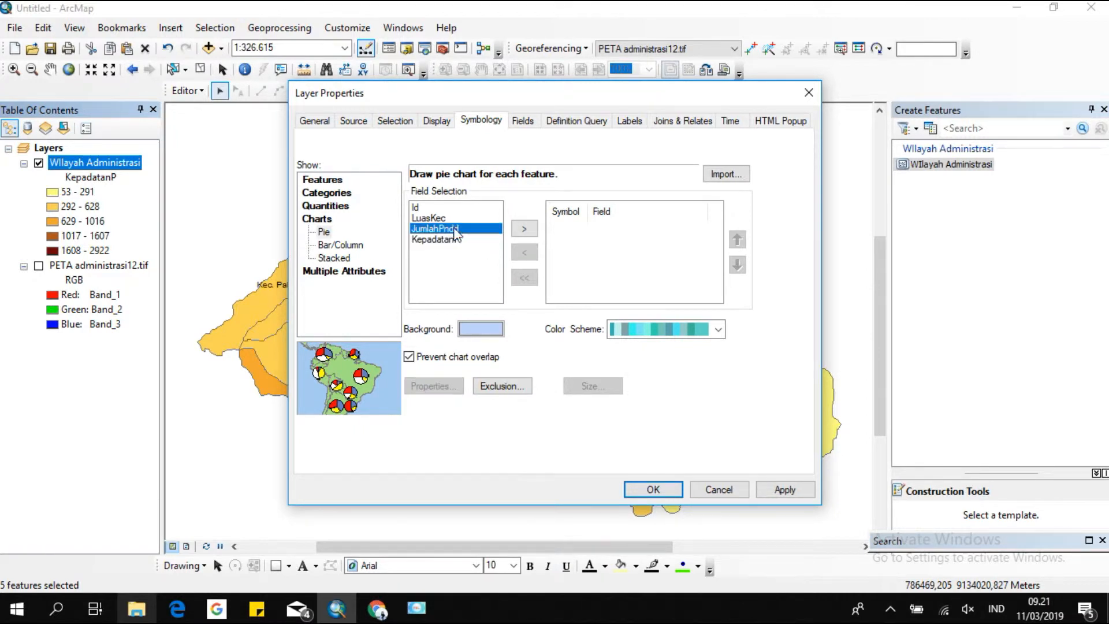
left_click(526, 234)
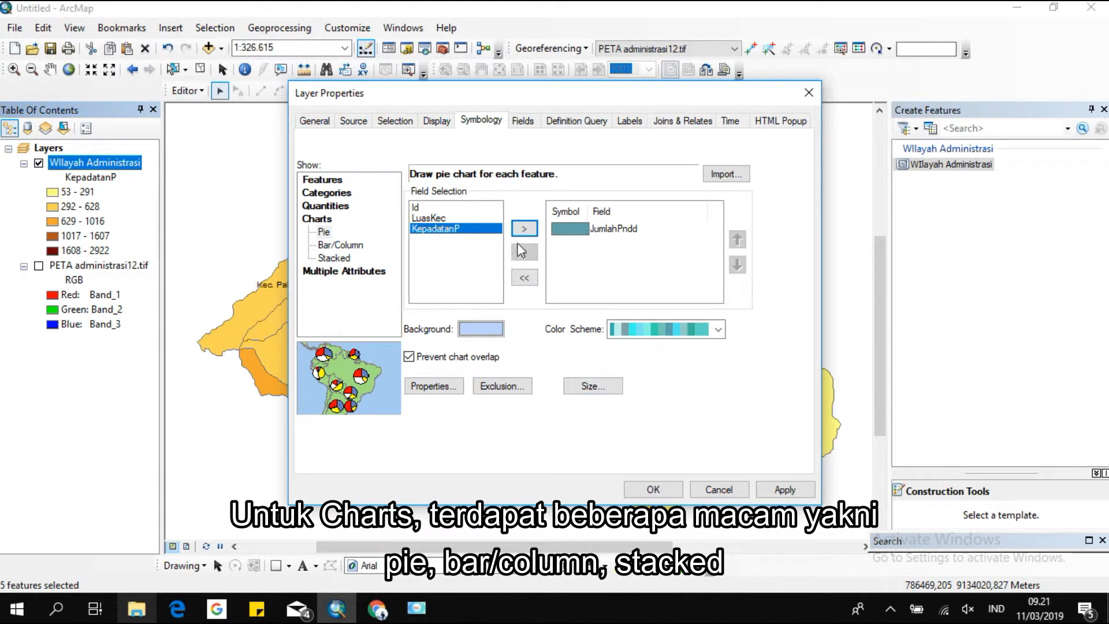
left_click(523, 273)
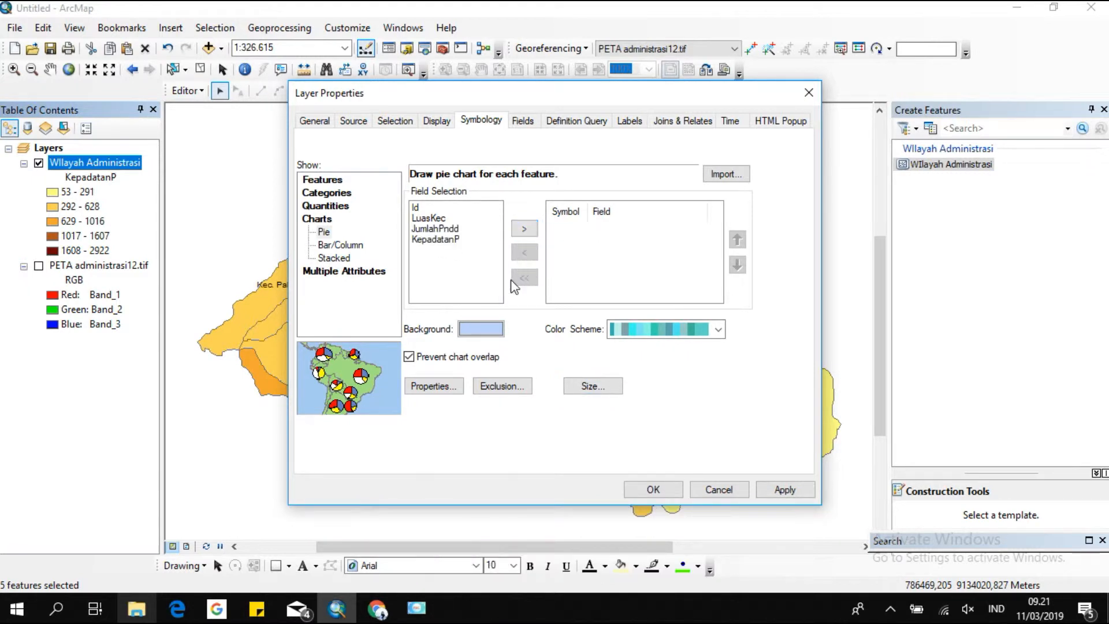
left_click(523, 231)
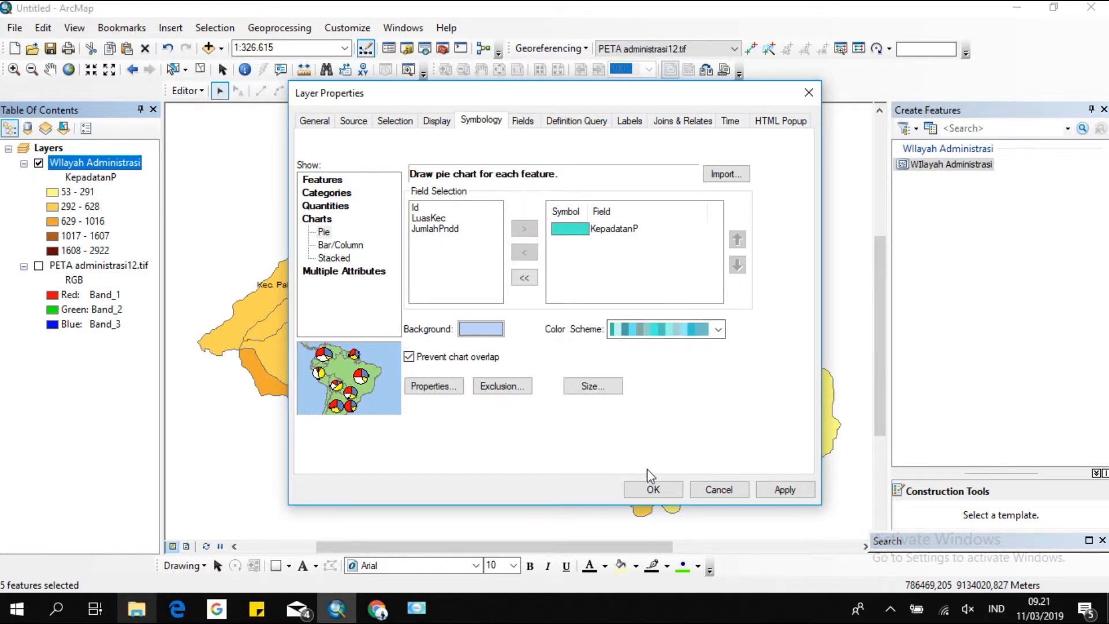
left_click(652, 488)
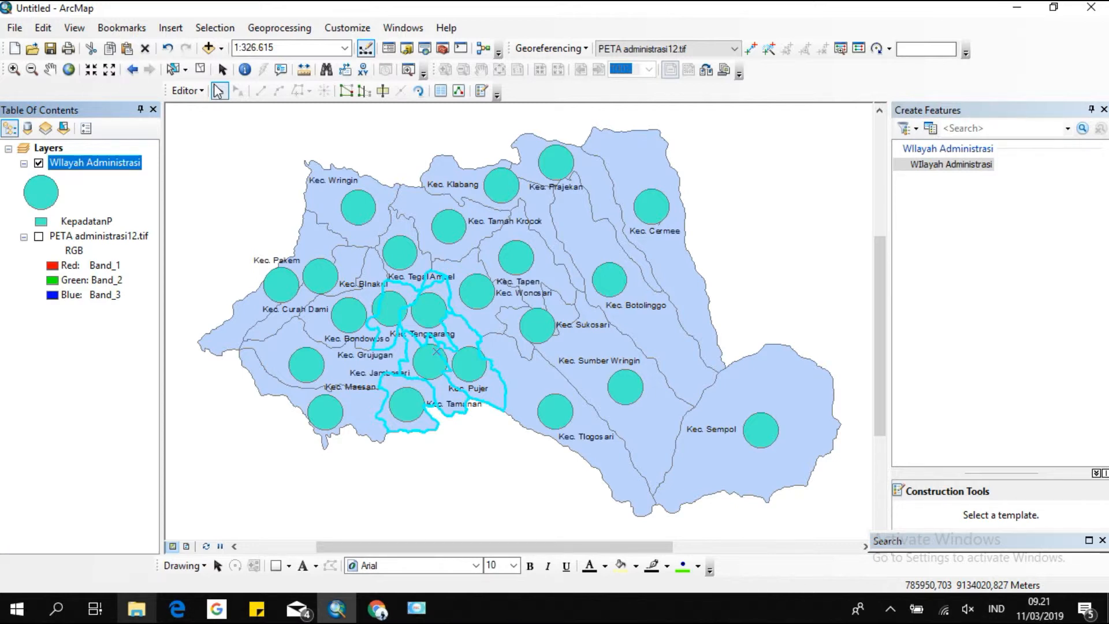
left_click(200, 68)
left_click(413, 615)
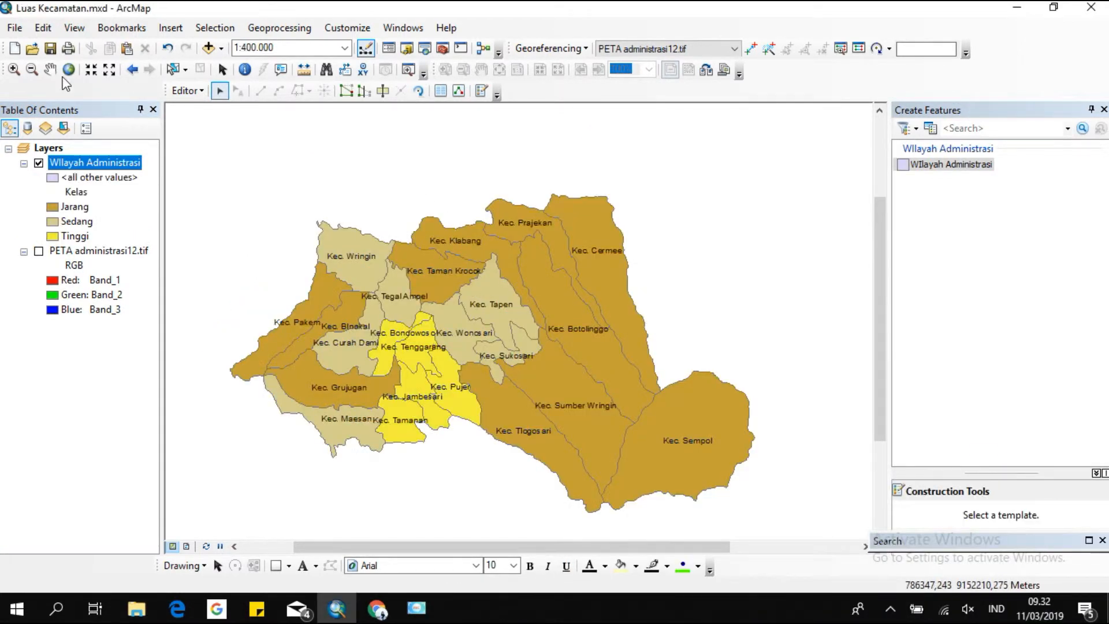
Change the Wilayah Administrasi symbology to dot density of the KepadatanP field with a dot value of 20.
double_click(89, 162)
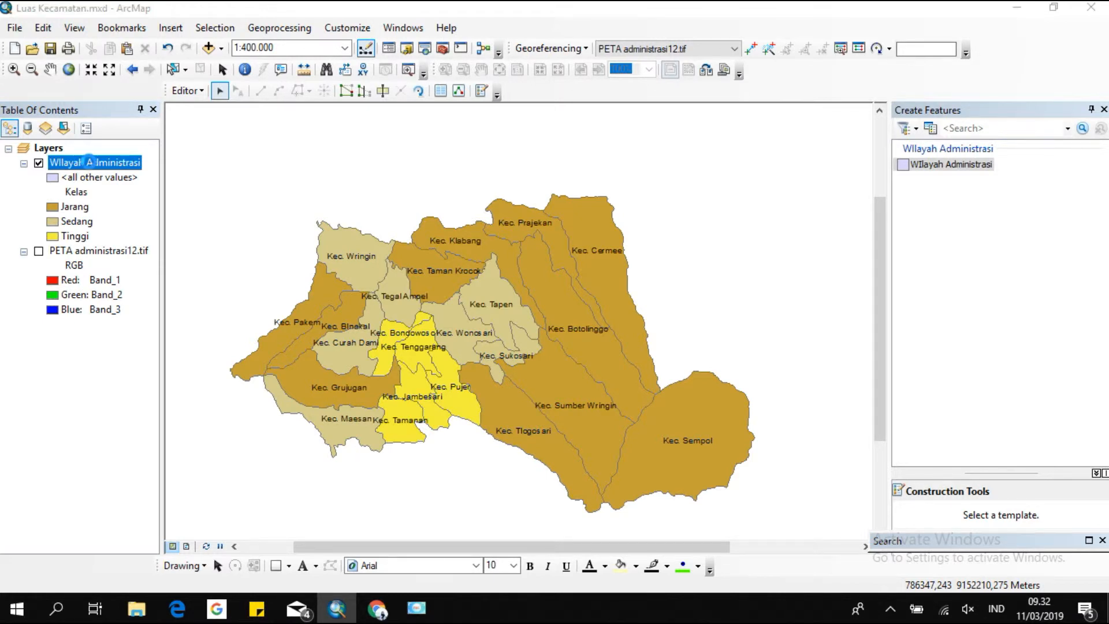
left_click(319, 257)
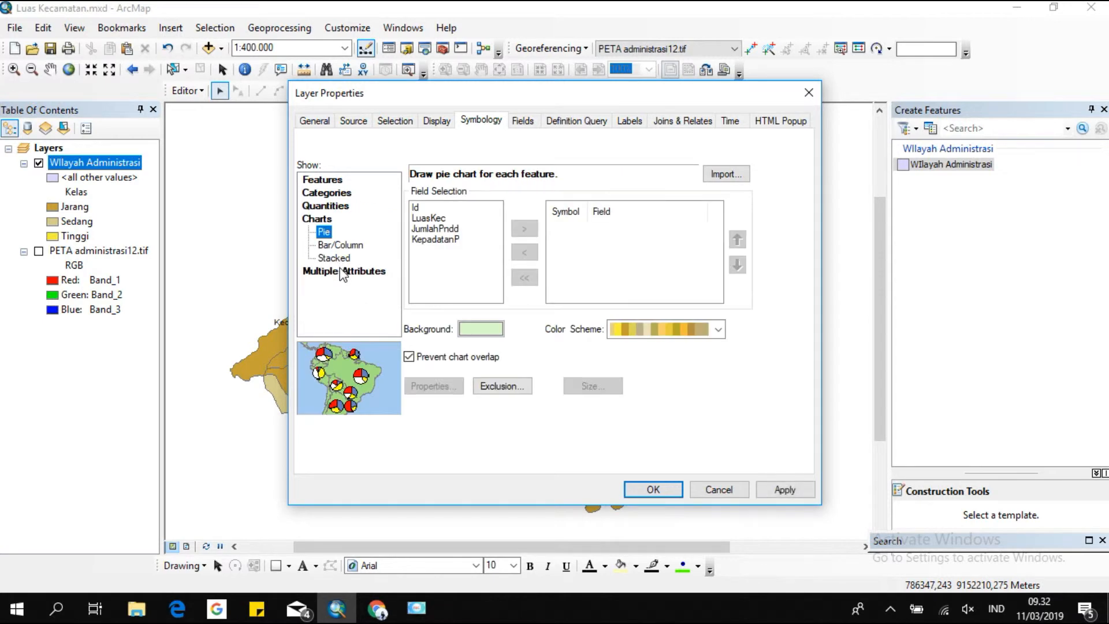
left_click(332, 207)
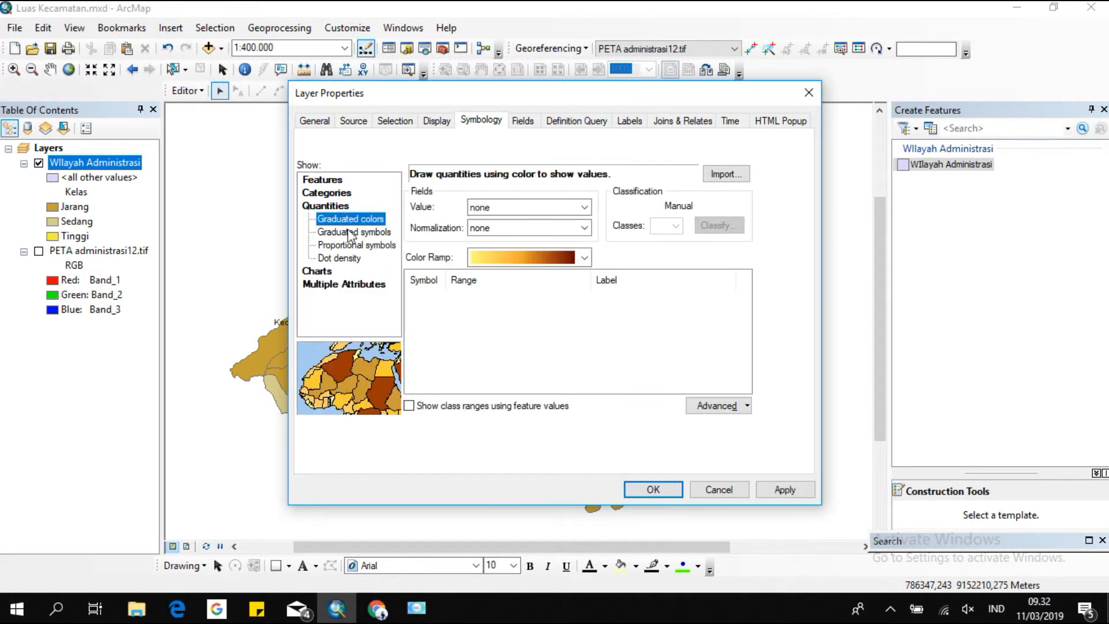
left_click(350, 232)
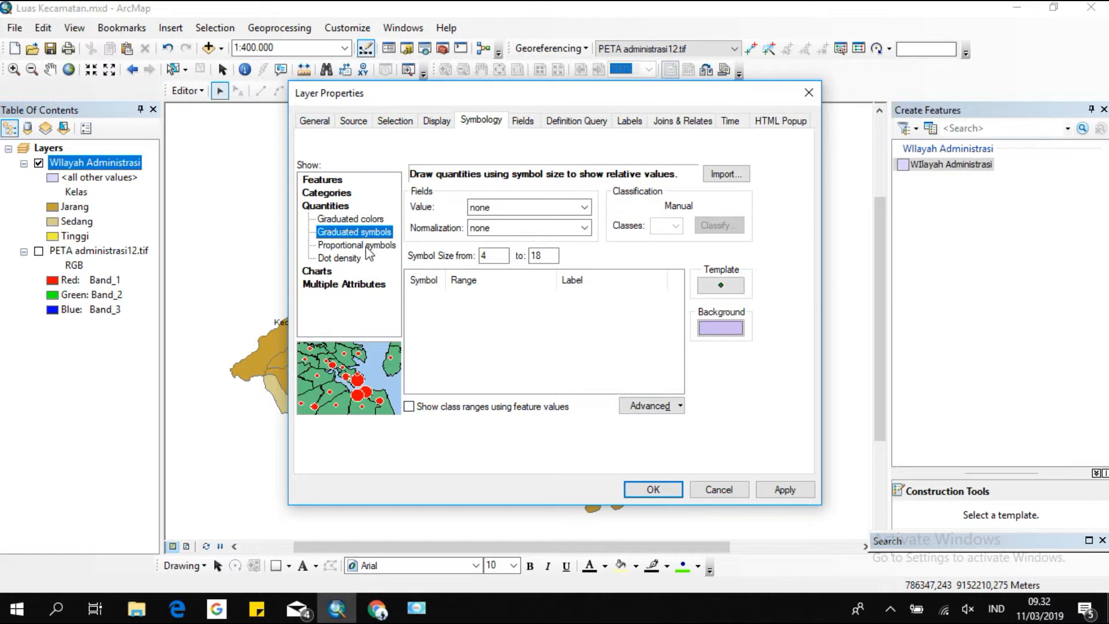
left_click(526, 208)
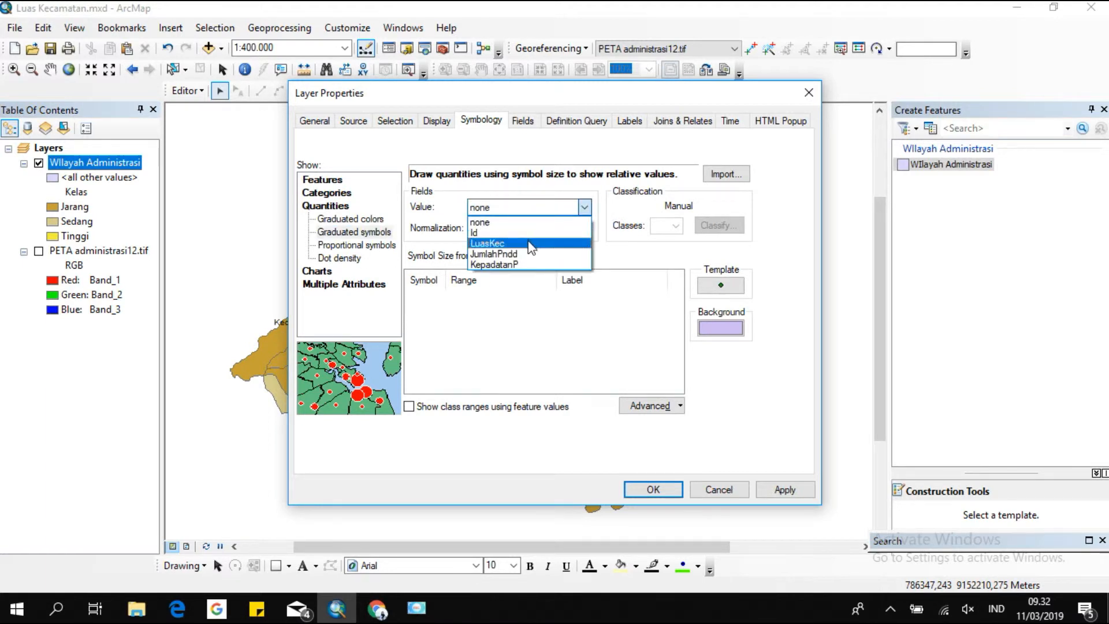
left_click(502, 254)
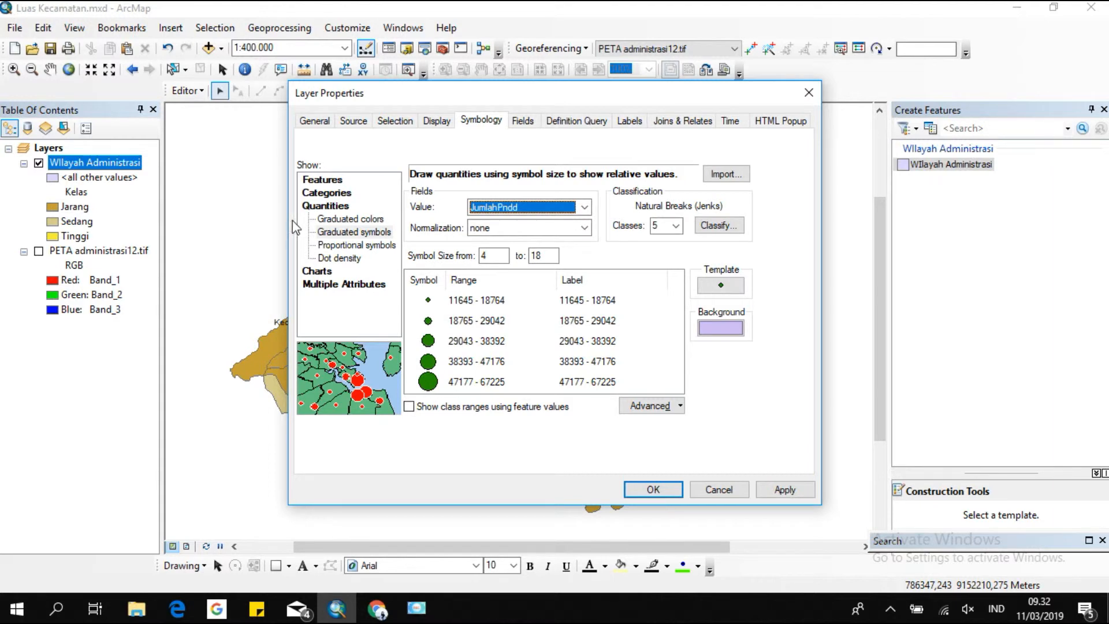
left_click(340, 258)
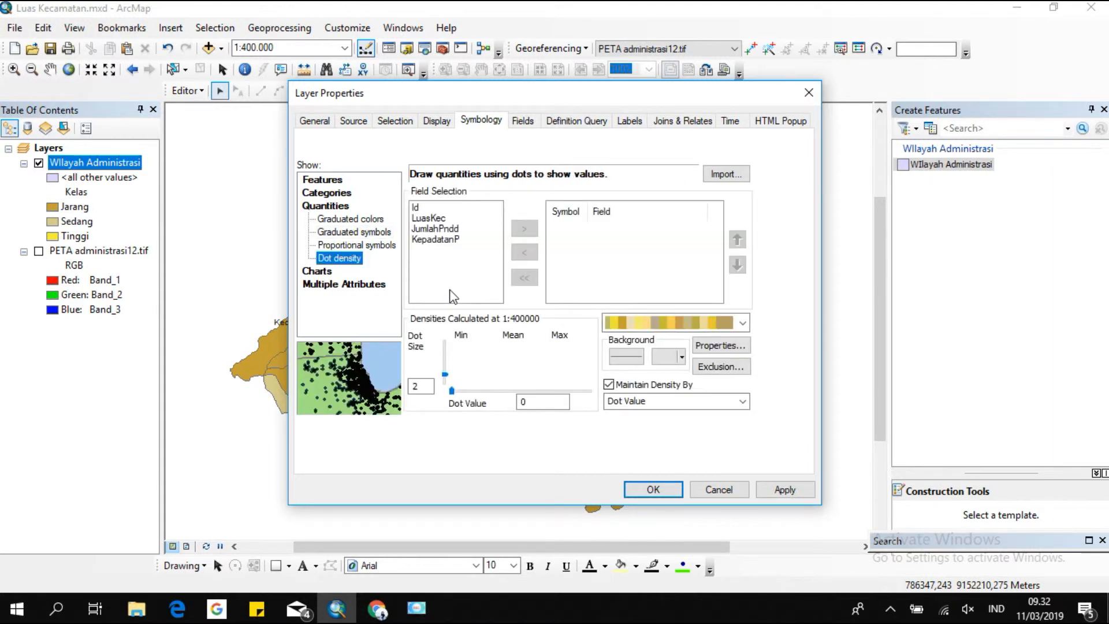
left_click(433, 240)
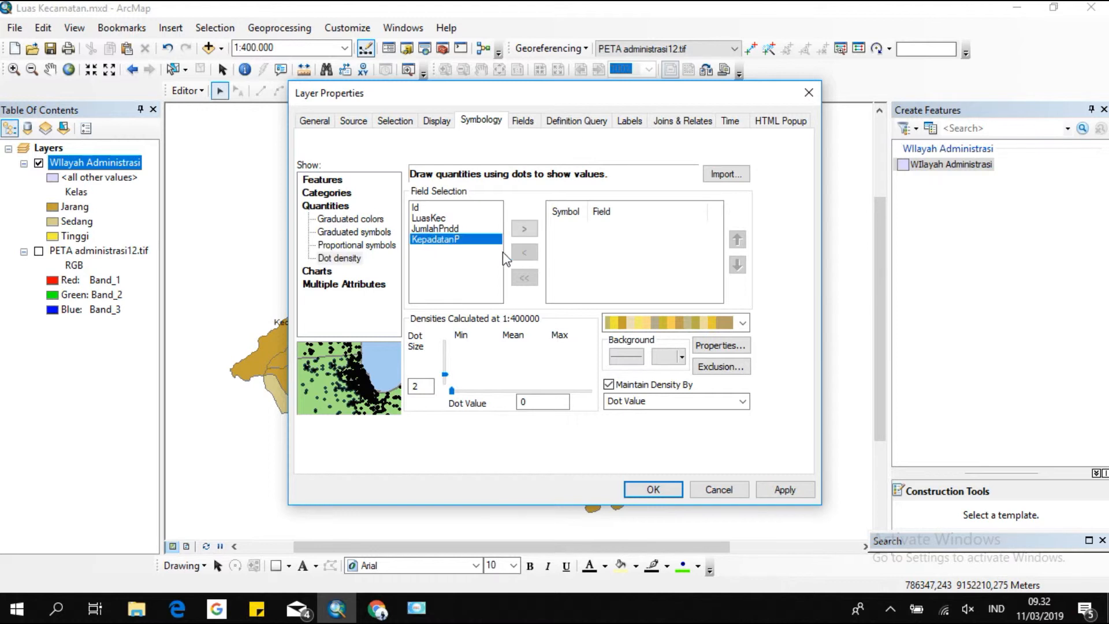
left_click(524, 229)
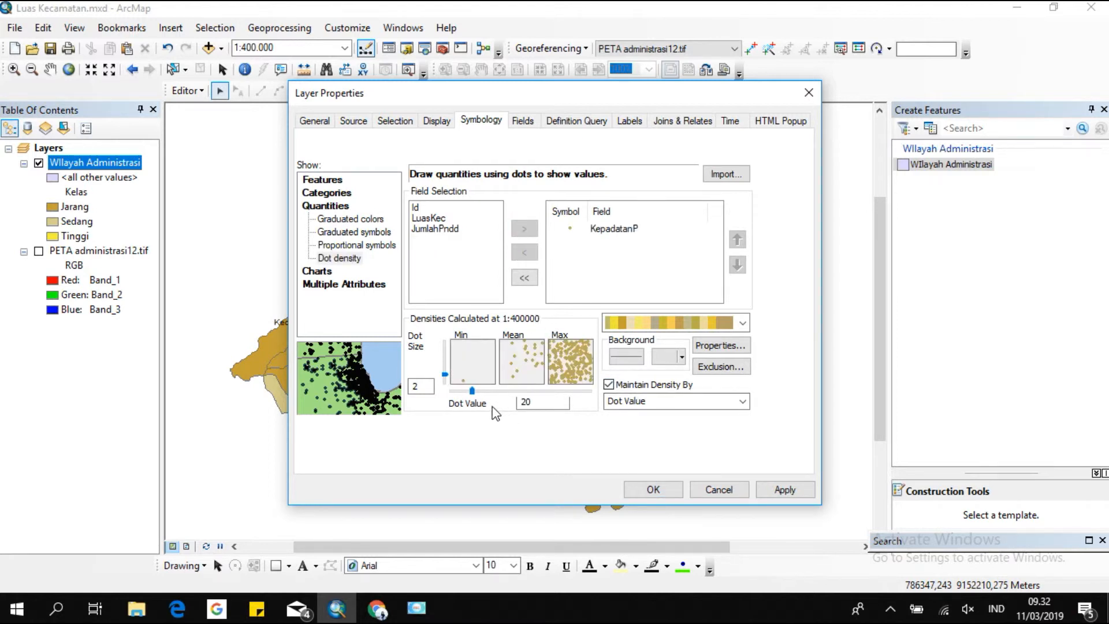
left_click(653, 490)
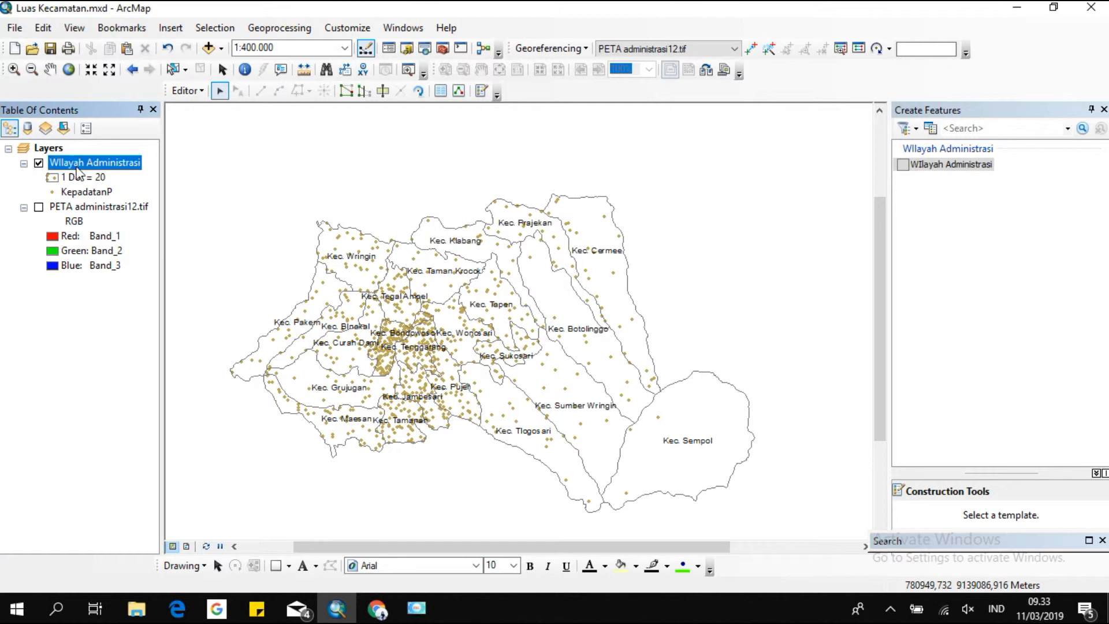
Change the layer symbology to graduated symbols based on the KepadatanP field.
double_click(92, 157)
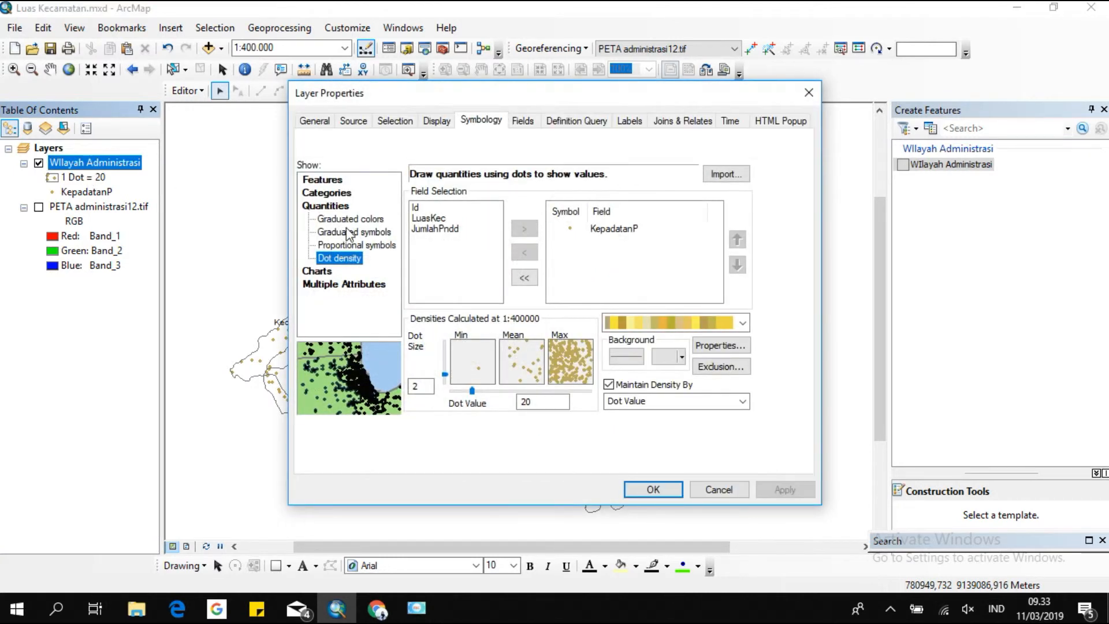
left_click(350, 232)
left_click(514, 208)
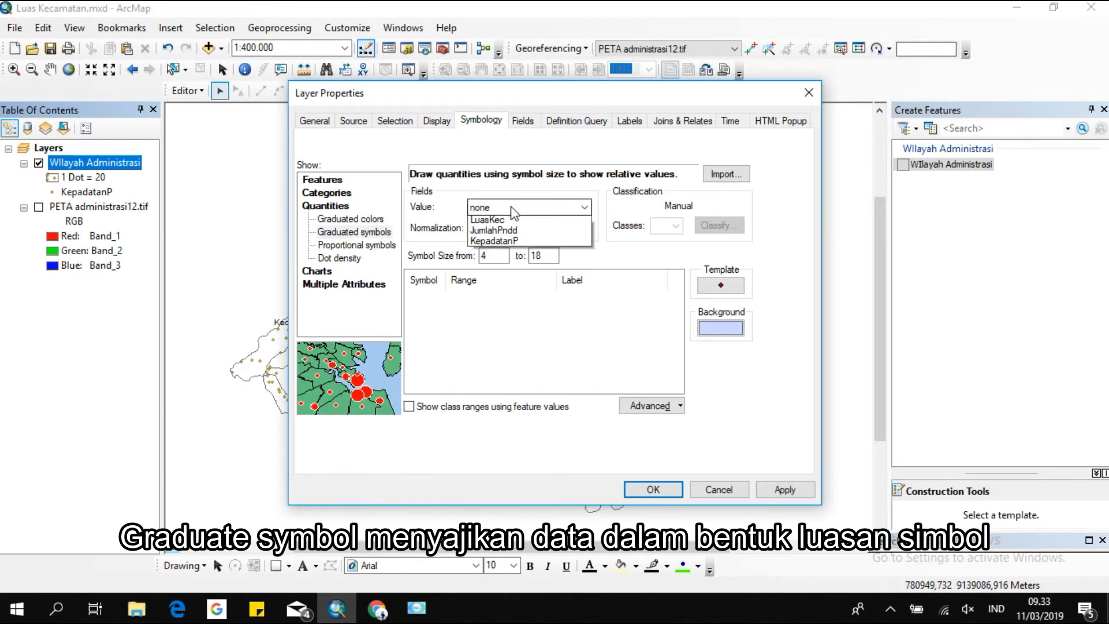
left_click(509, 265)
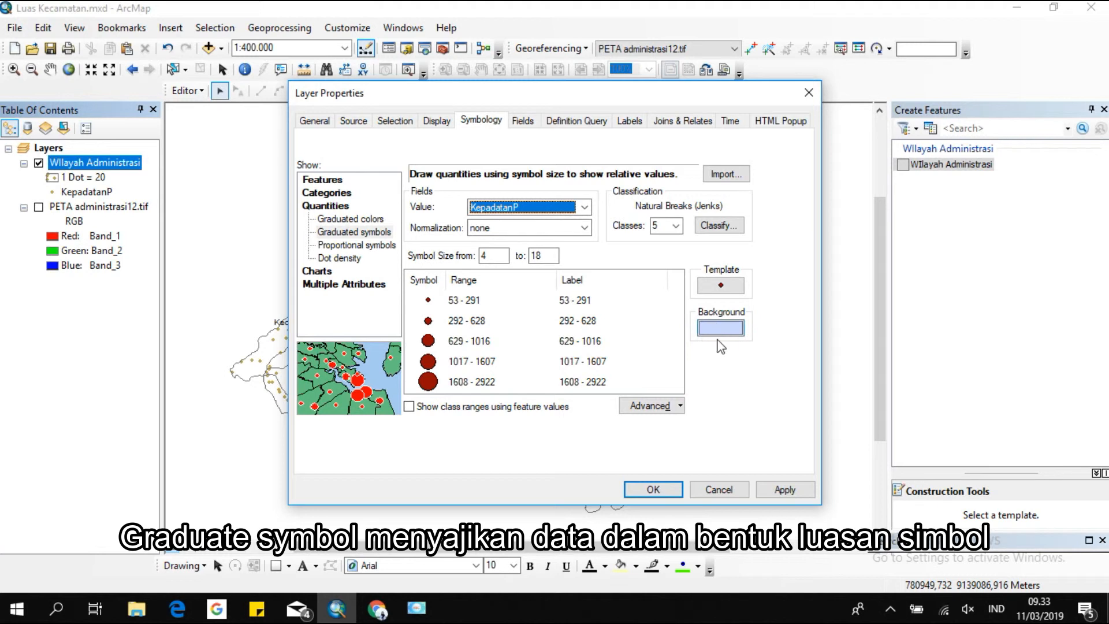
left_click(651, 490)
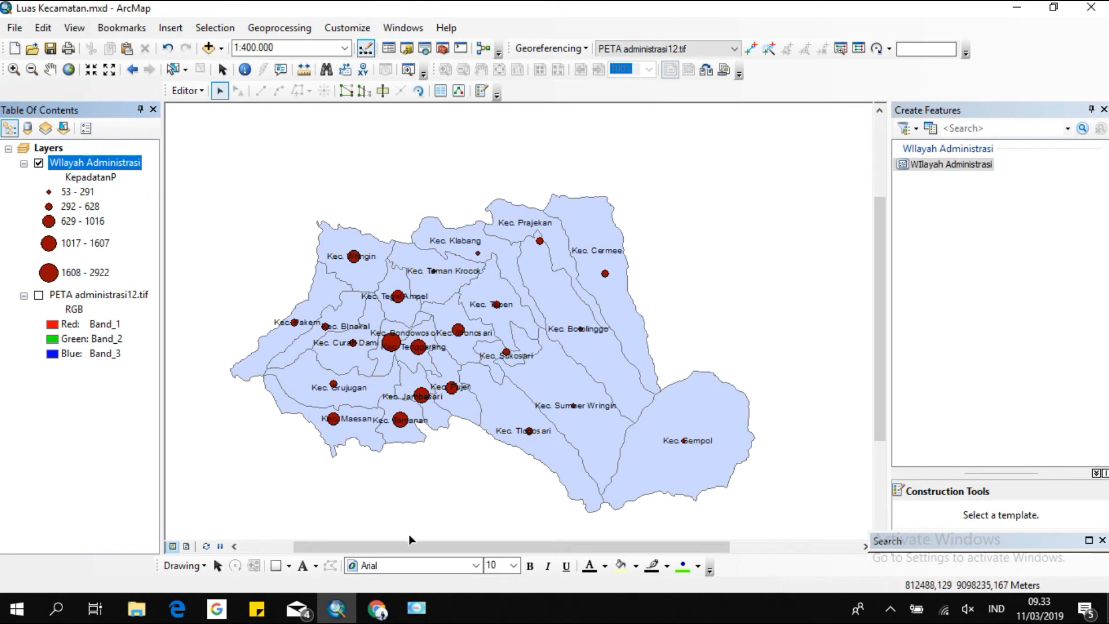
left_click(416, 608)
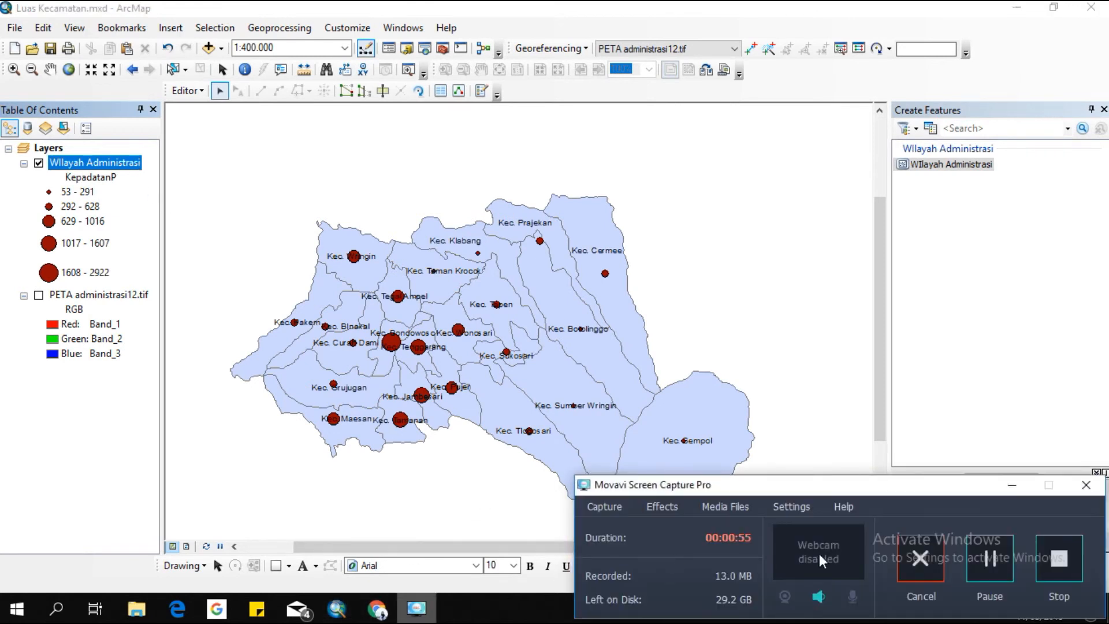